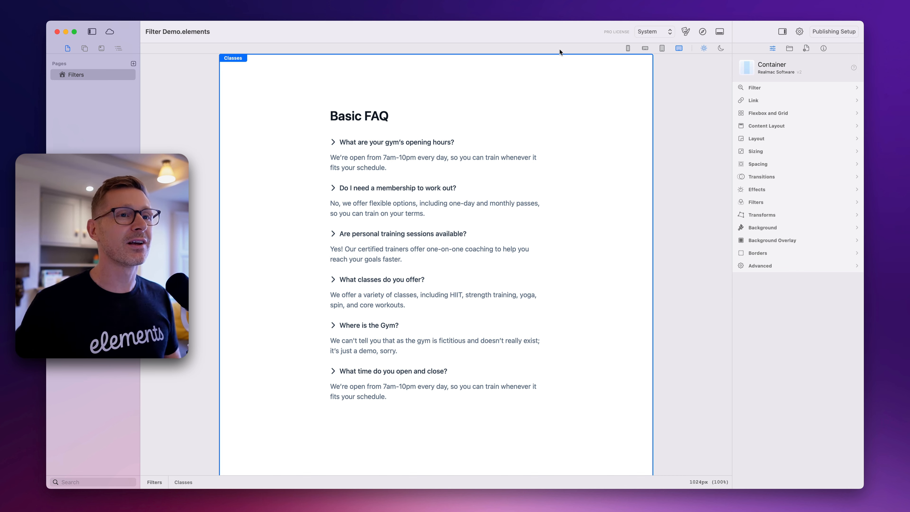
Preview the page in the browser, expand all six Basic FAQ questions to check their answers, and close the preview
left_click(702, 28)
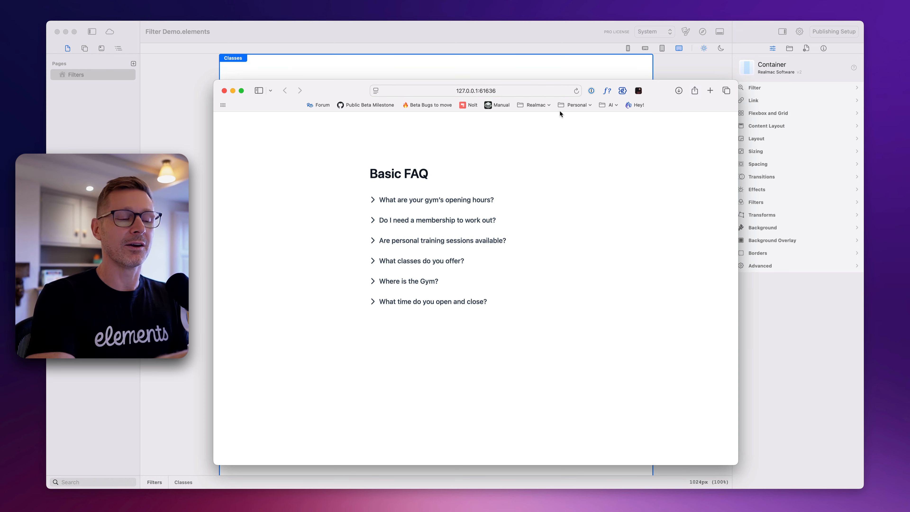
left_click(409, 302)
left_click(411, 283)
left_click(428, 263)
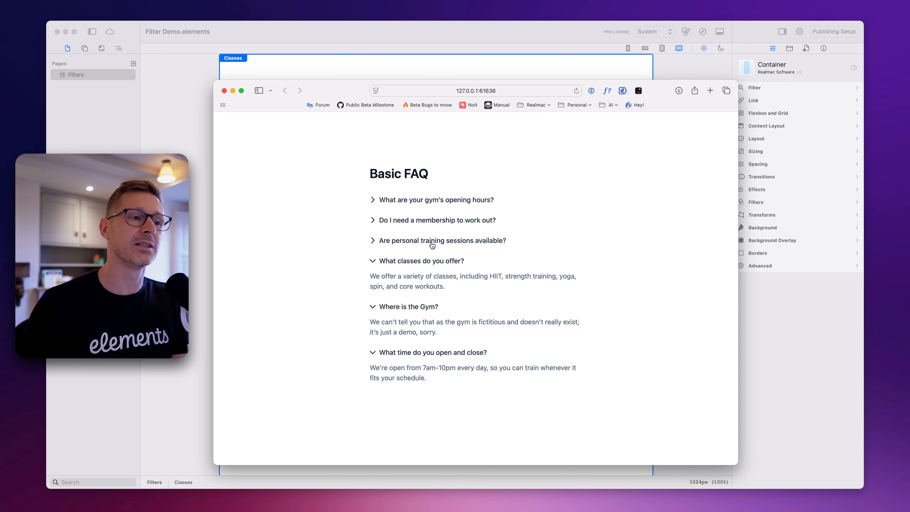
left_click(432, 240)
left_click(438, 221)
left_click(440, 201)
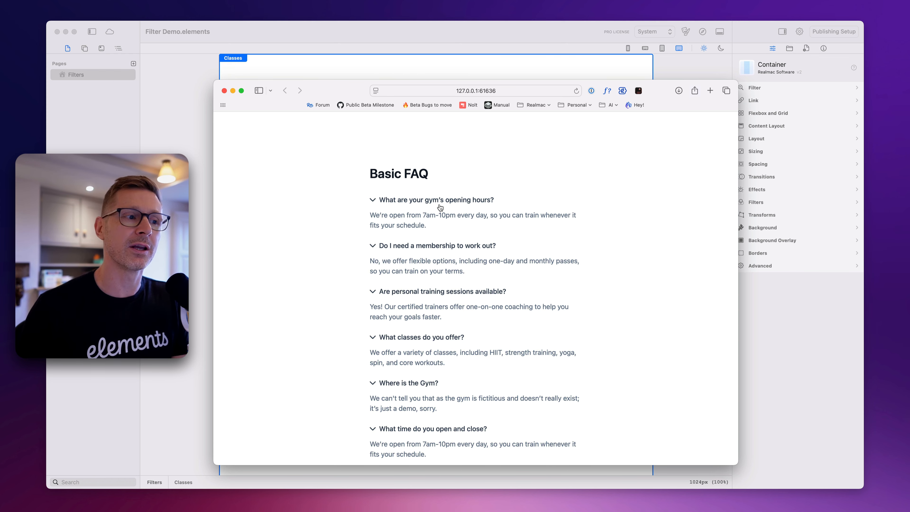
left_click(224, 91)
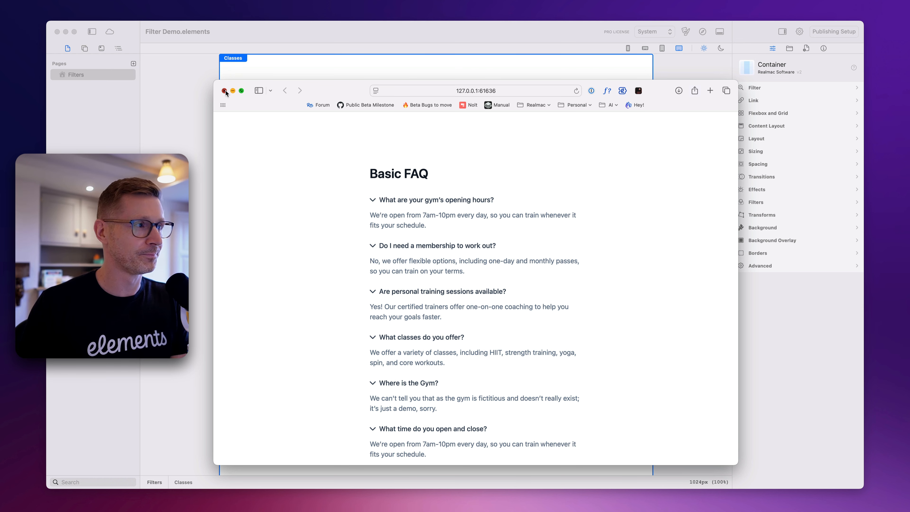
left_click(374, 88)
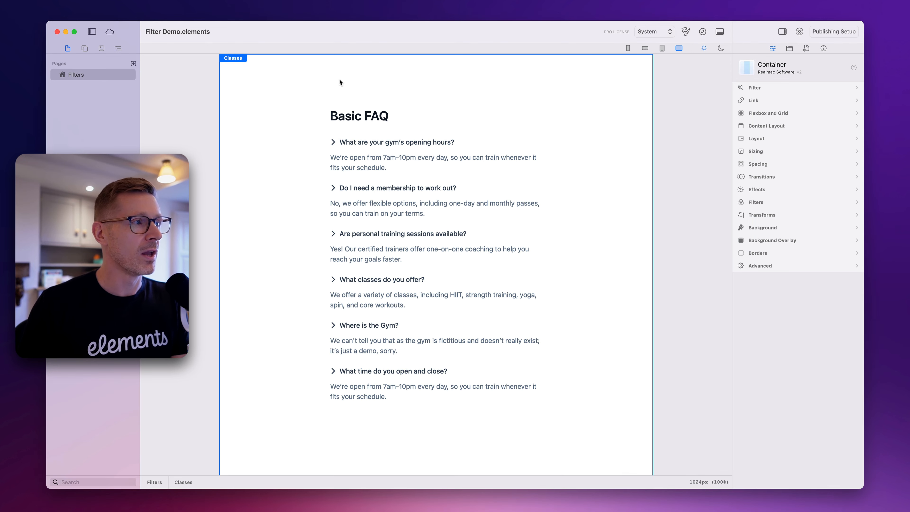
Find the Filter component in the component library and place it between the Basic FAQ heading and the first accordion
left_click(85, 49)
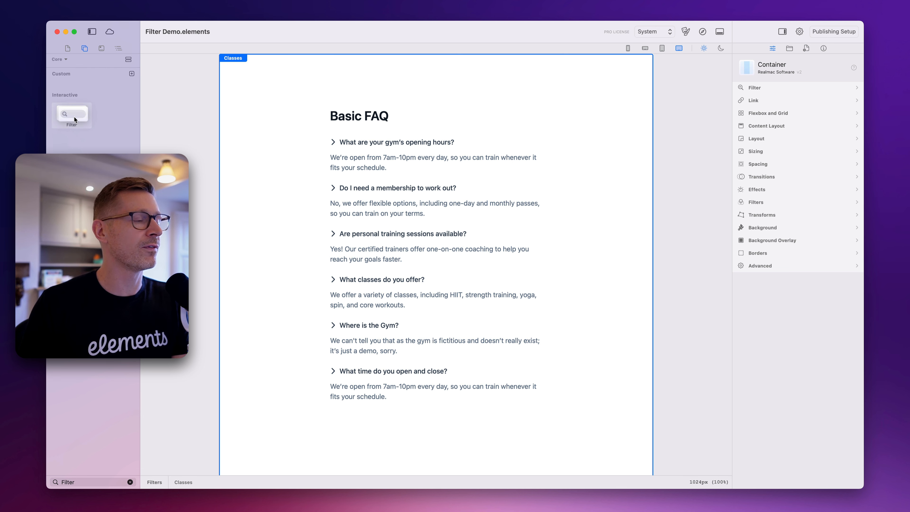
left_click_drag(74, 120, 411, 140)
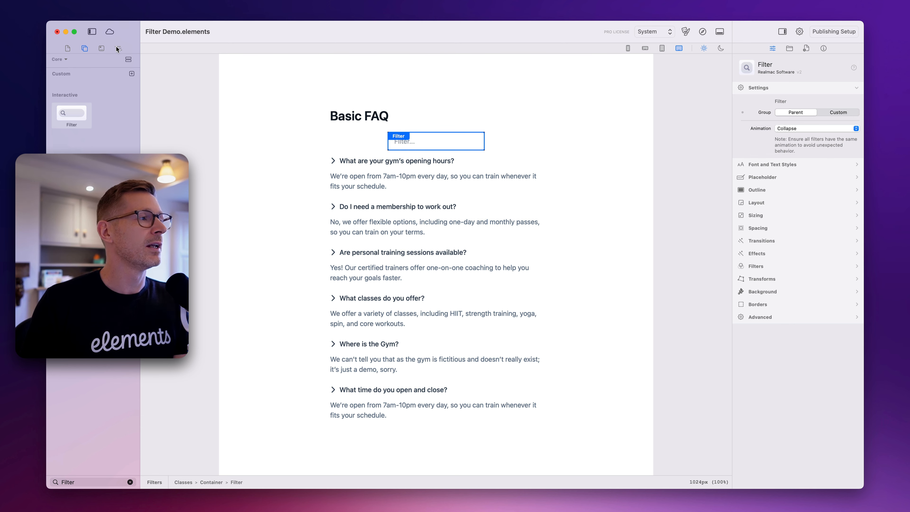
Split the page outline into its own pane and check the first container's Text heading and Filter in it
left_click_drag(117, 49, 144, 95)
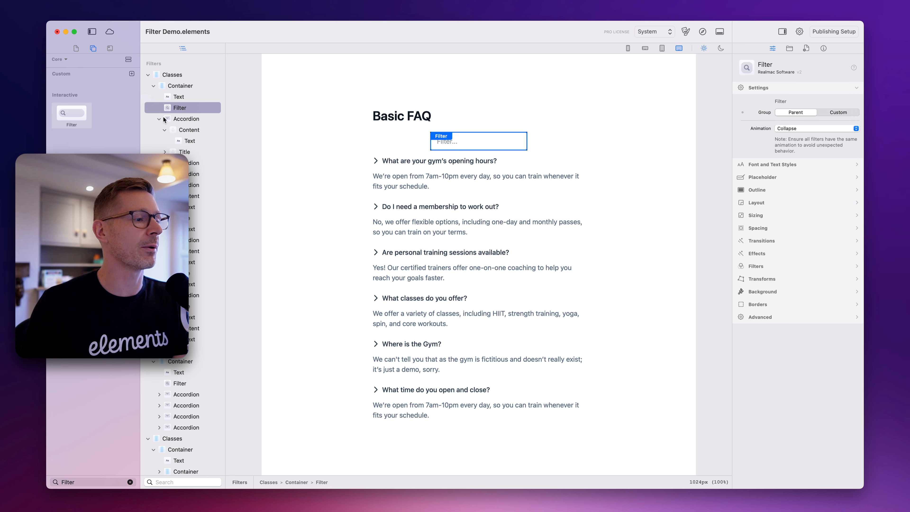
left_click(181, 86)
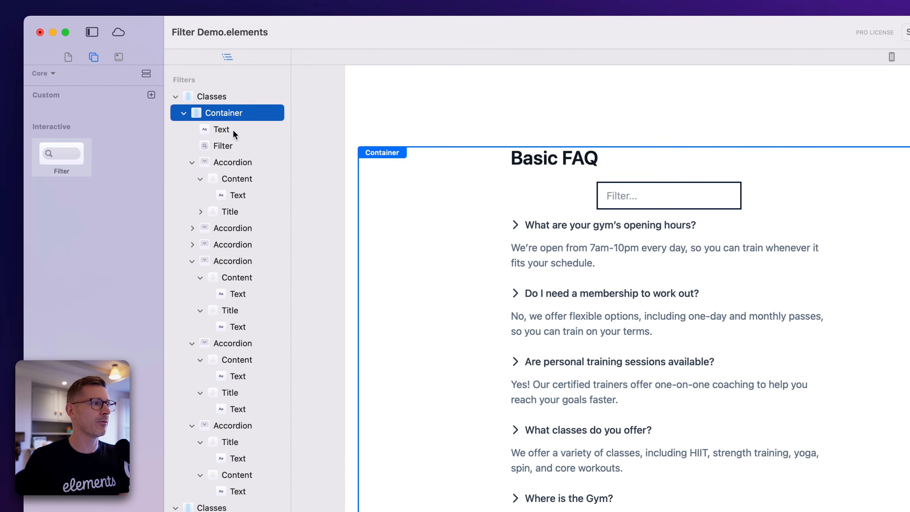
left_click(186, 99)
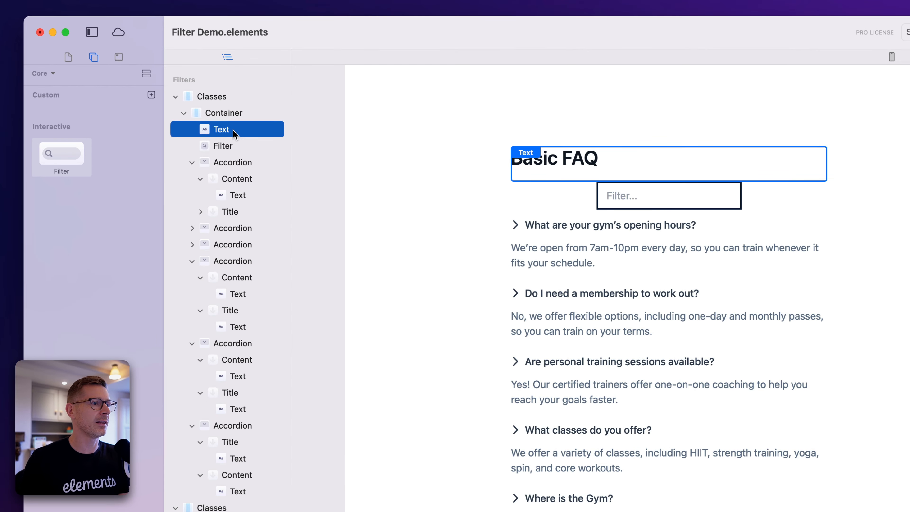
left_click(224, 146)
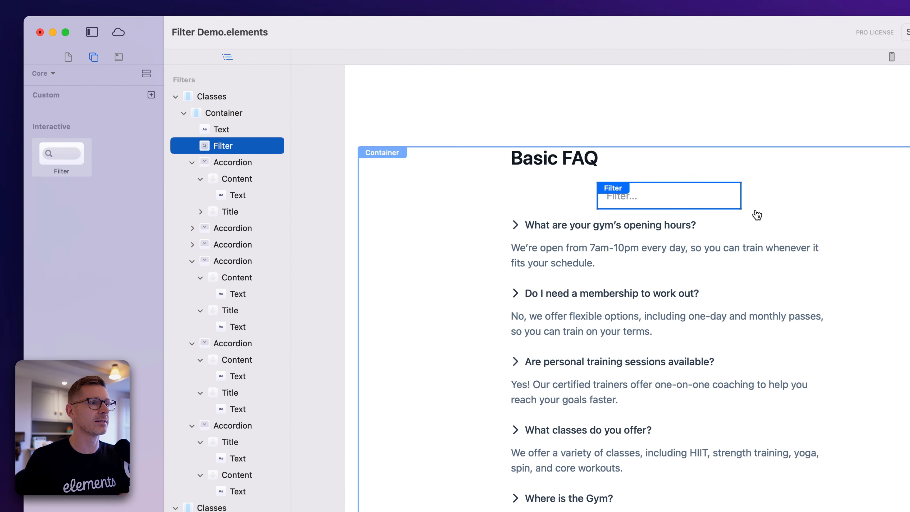
Collapse the expanded accordions of the first container in the page outline, and select that container on the page
left_click(233, 164)
left_click(191, 163)
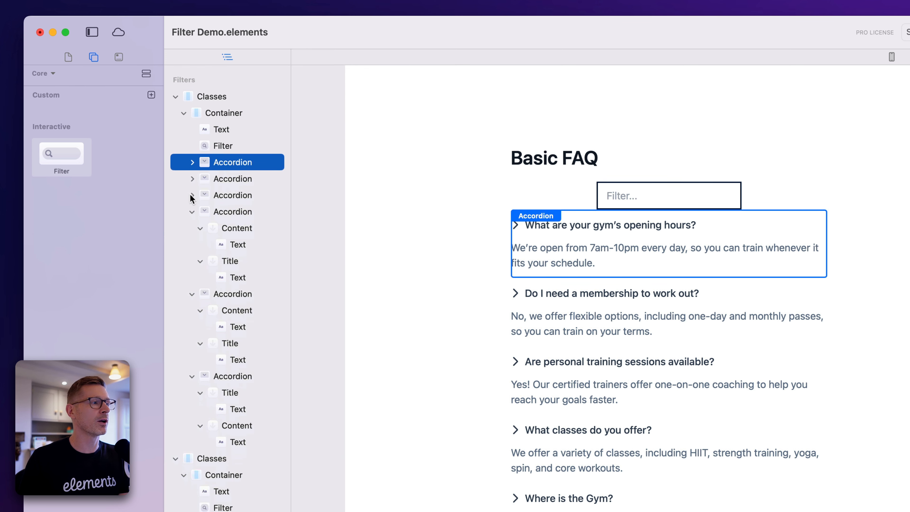
left_click(192, 212)
left_click(192, 228)
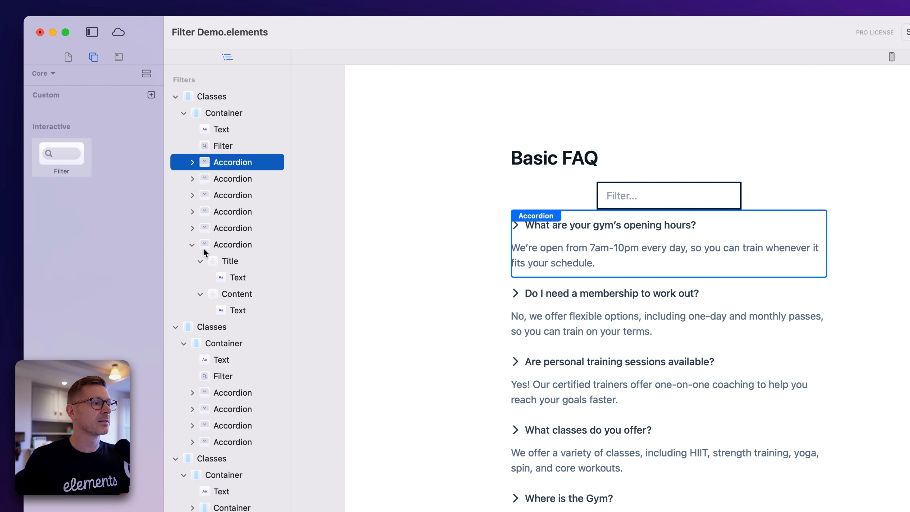
left_click(201, 246)
left_click(193, 245)
left_click(572, 196)
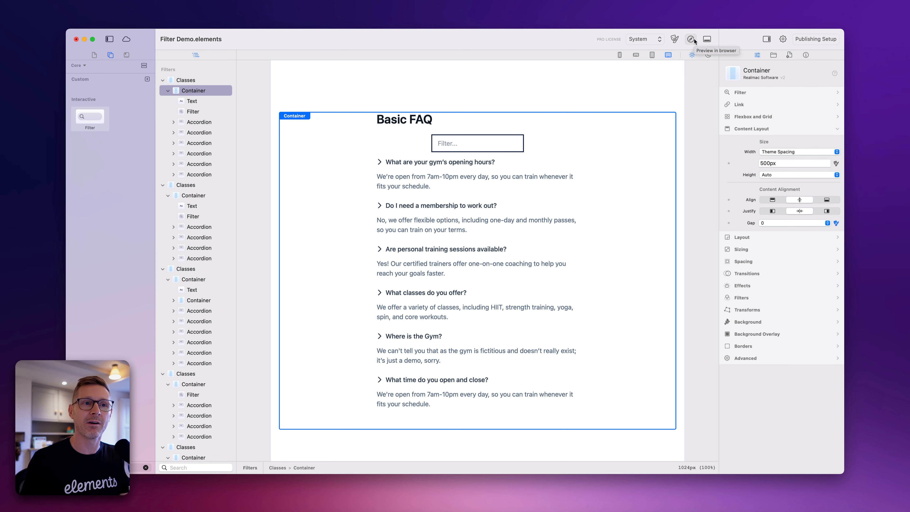
Preview the page in the browser and test the first FAQ's filter with "gym" and "personal", clearing it after each
left_click(692, 39)
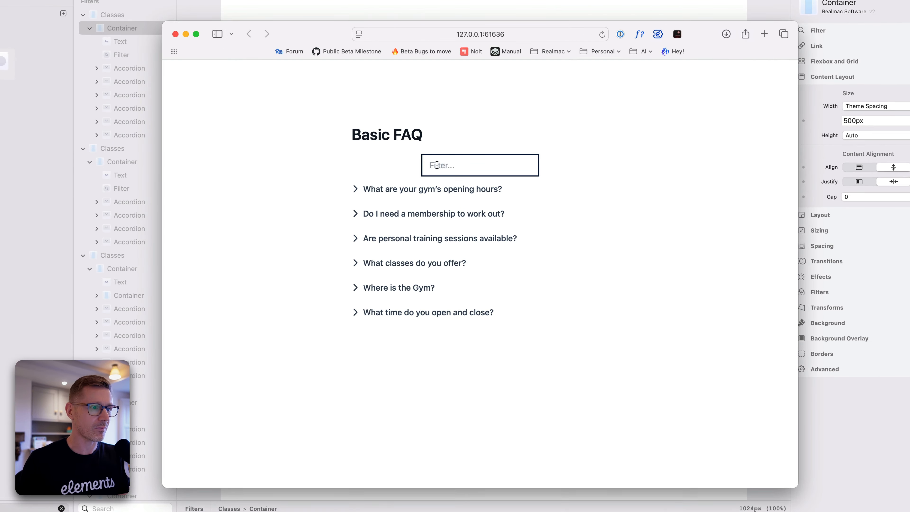
left_click(447, 198)
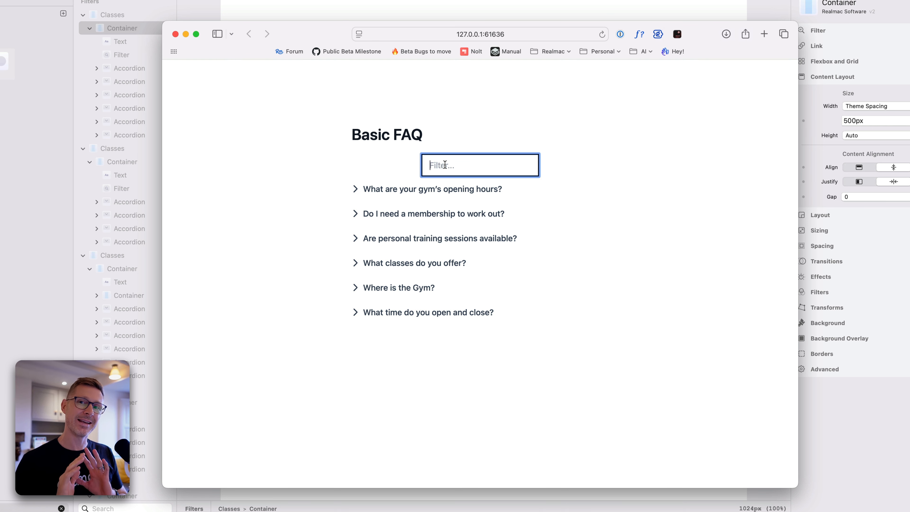
type("gym")
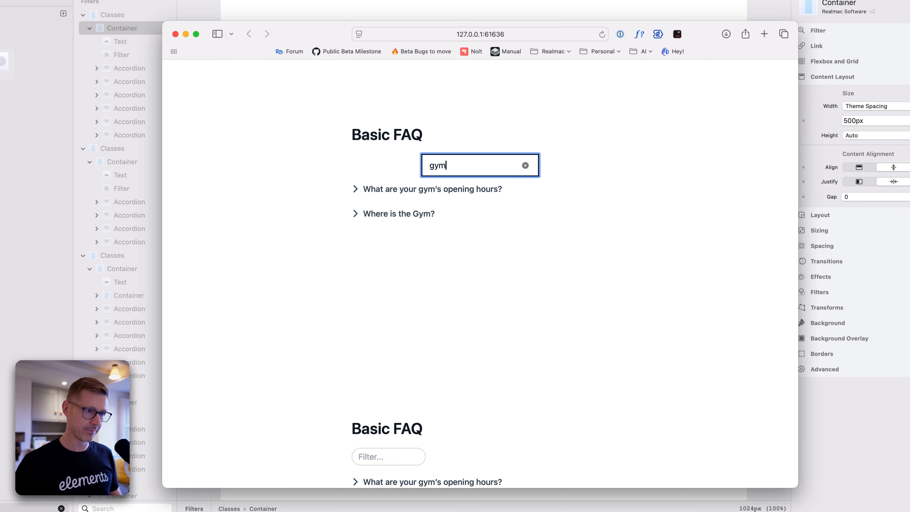
key("BackSpace")
key("BackSpace")
key("BackSpace")
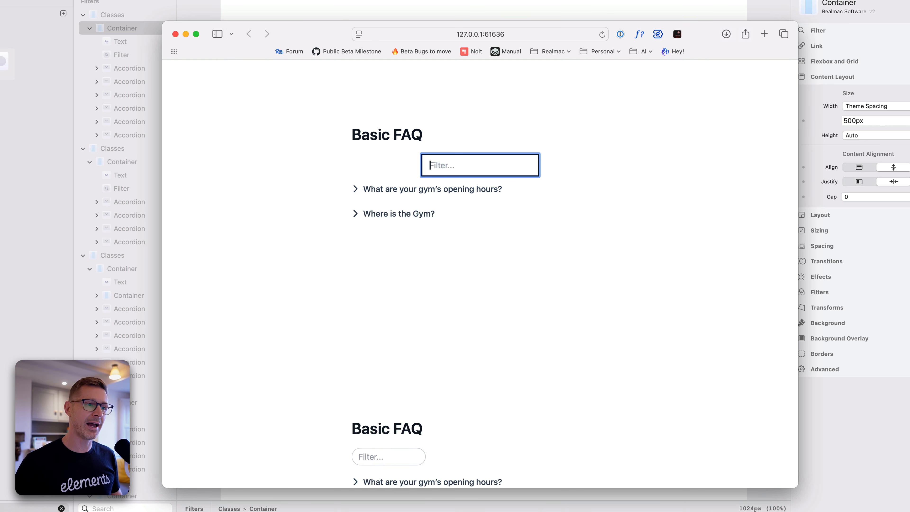
type("personal")
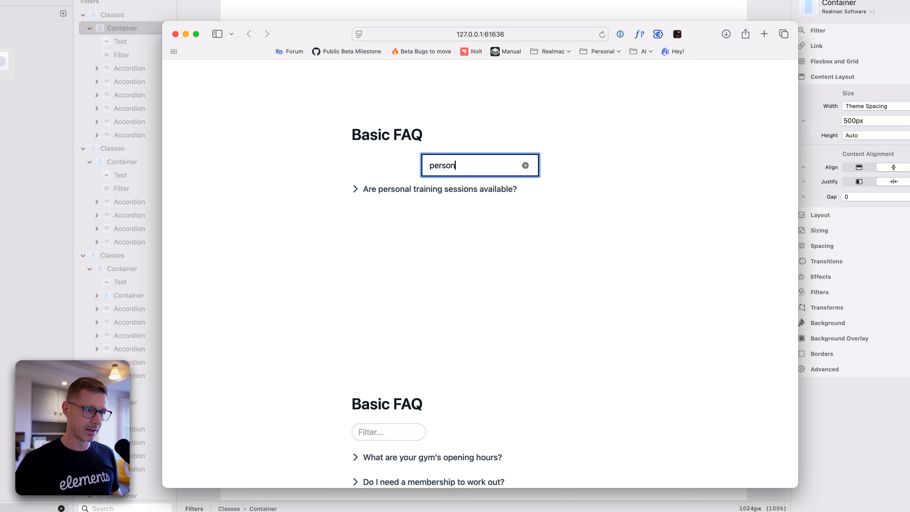
key("super+a")
key("BackSpace")
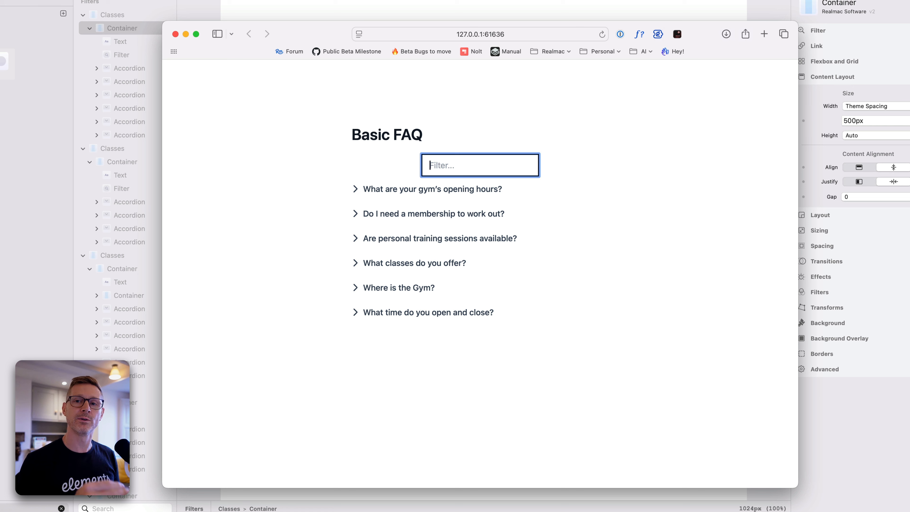
Expand and collapse the membership question, and test the first FAQ's filter with "hours" before clearing it
left_click(358, 215)
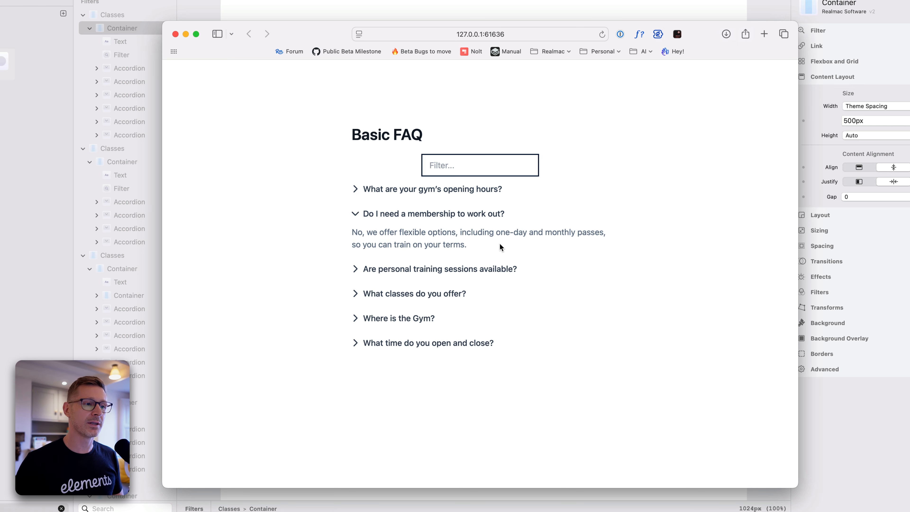
left_click(355, 215)
left_click(440, 167)
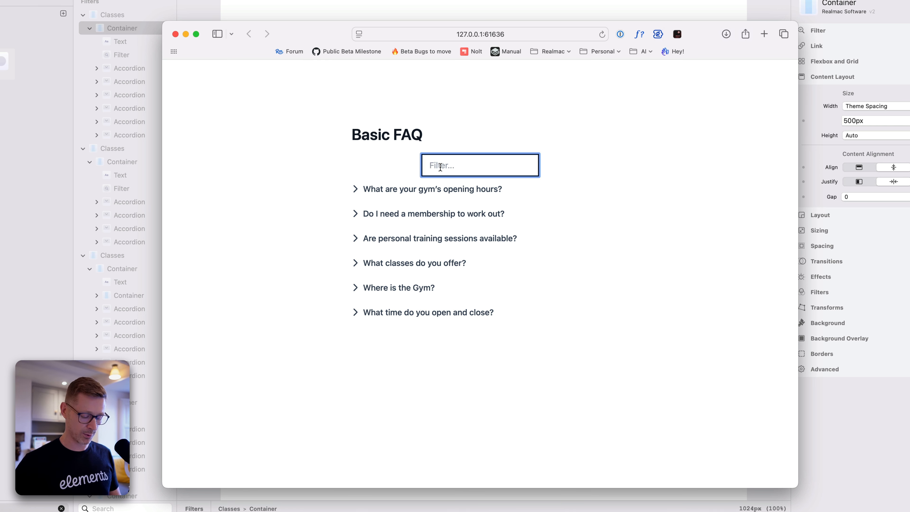
type("hours")
key("super+a")
key("BackSpace")
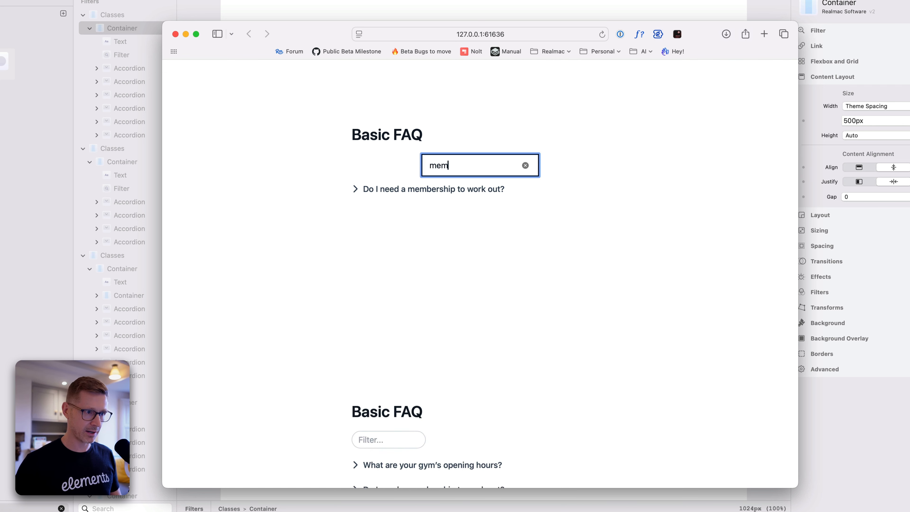
key("super+a")
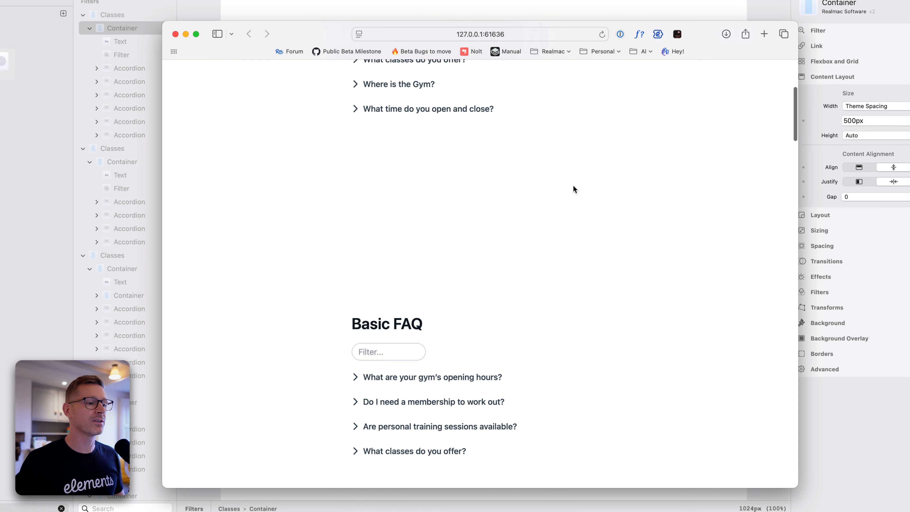
Go to the second Basic FAQ and repeatedly focus and unfocus its rounded filter field to check the focus outline
scroll(575, 188, "down", 4)
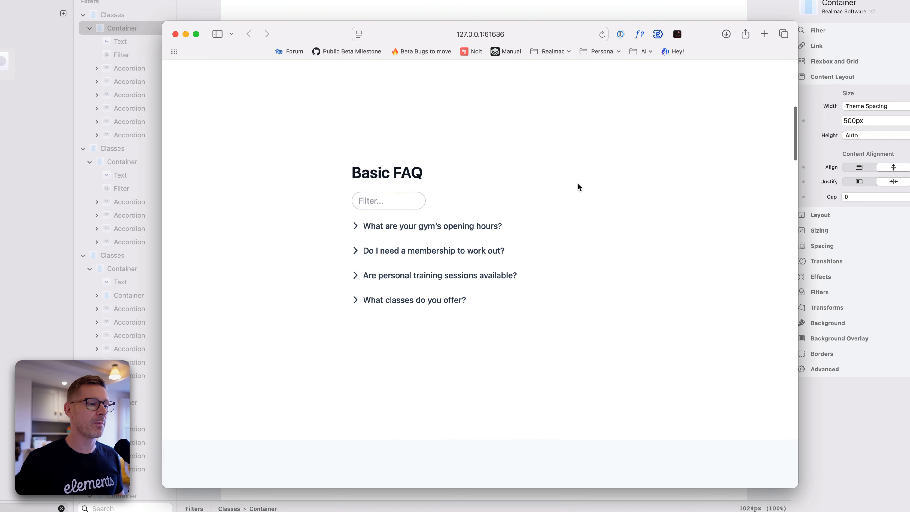
left_click(367, 195)
left_click(461, 144)
left_click(396, 201)
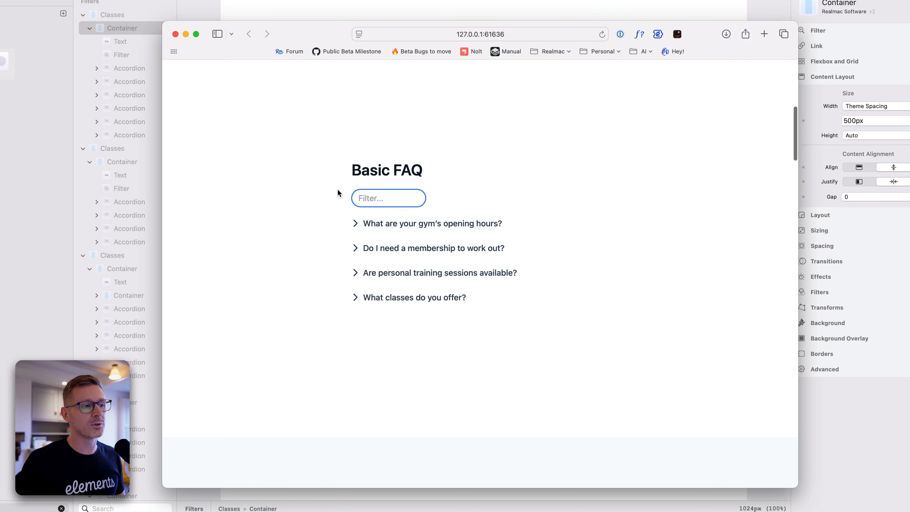
left_click(441, 194)
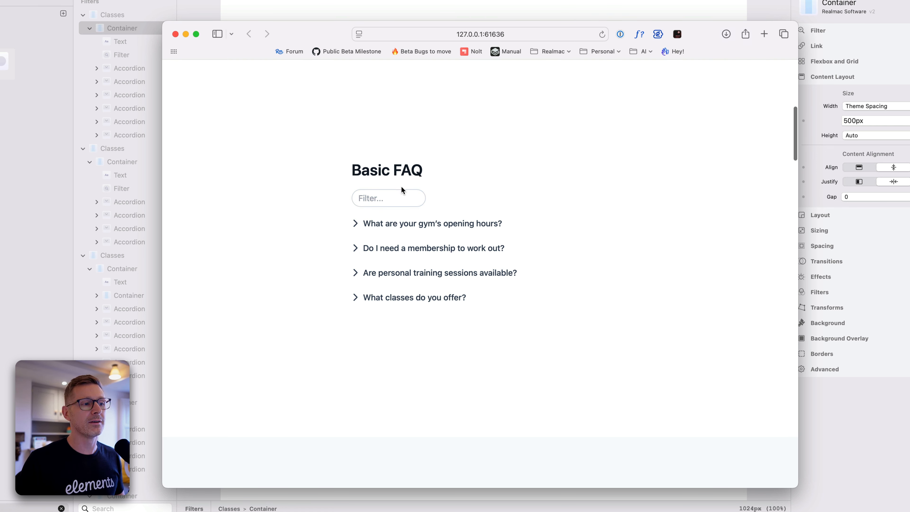
left_click(389, 196)
left_click(481, 189)
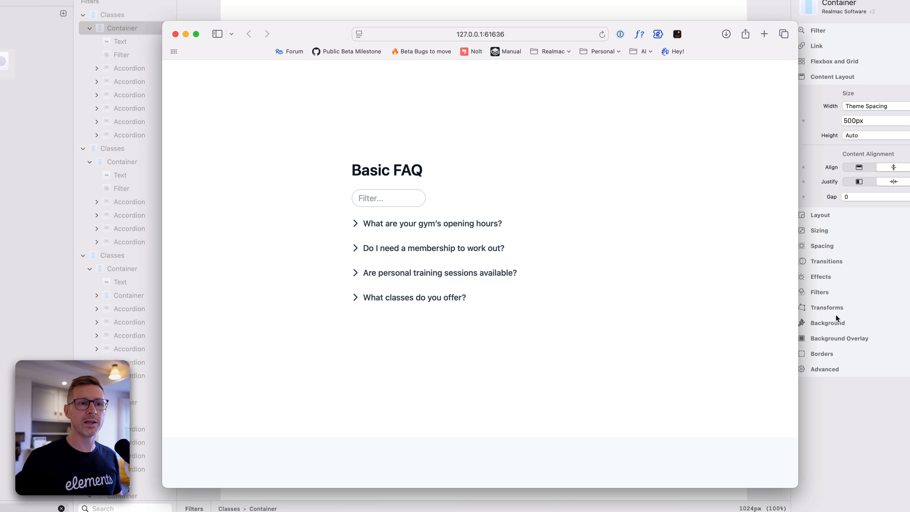
Switch back to Elements and select the Filter component in the first Basic FAQ to view its settings
key("super+Tab")
left_click(490, 92)
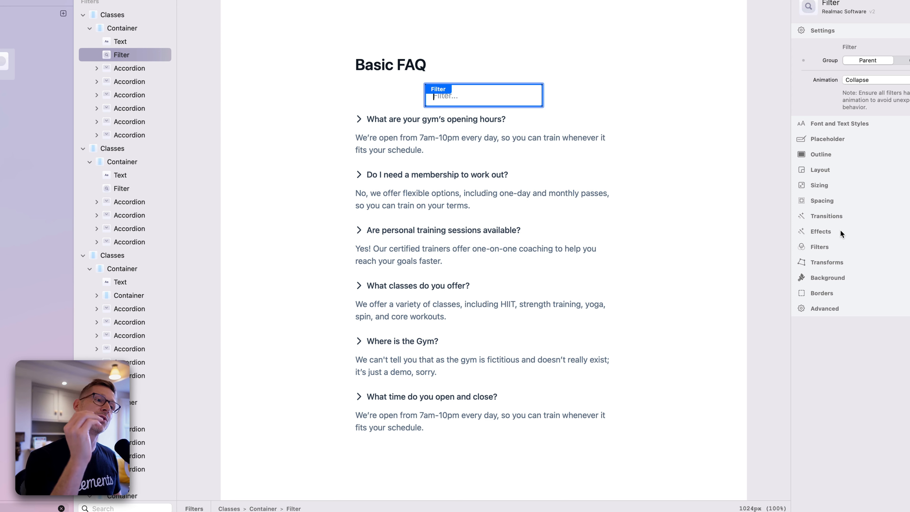
Return to the browser preview and test the second Basic FAQ's filter with "gym", clearing it again
key("super+Tab")
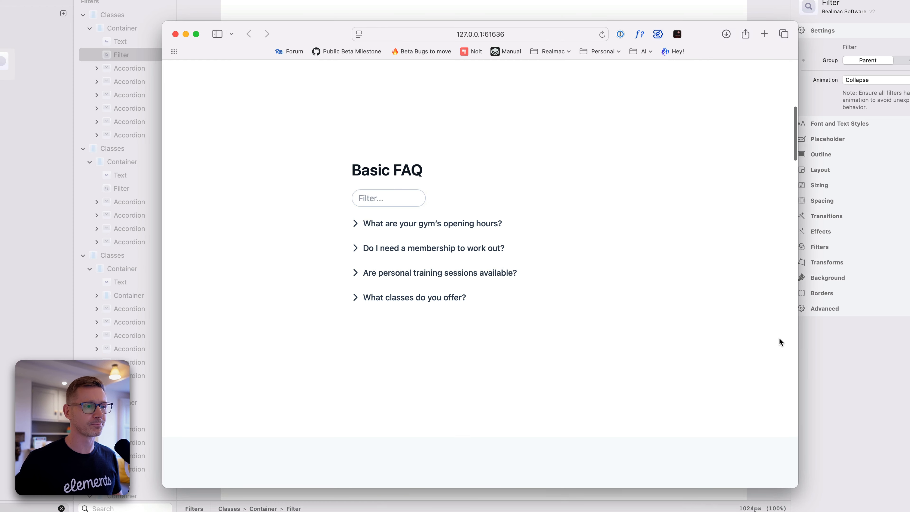
left_click(403, 197)
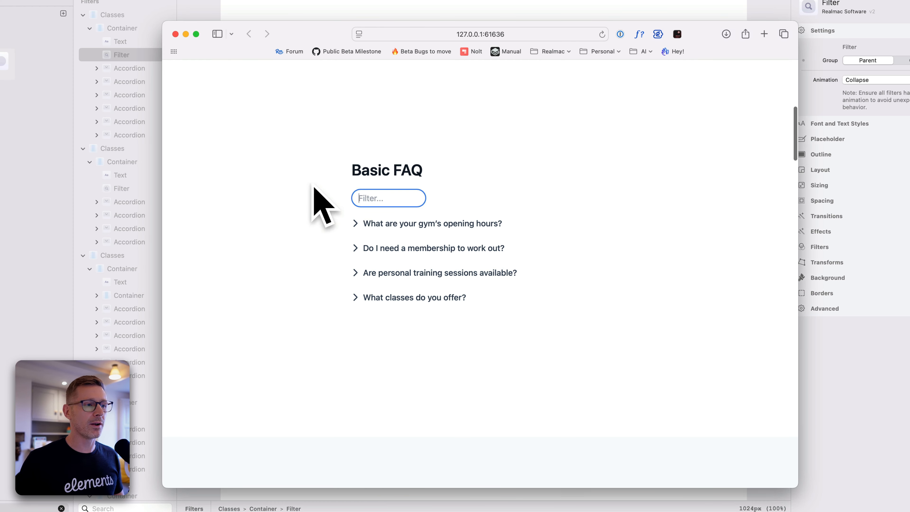
type("gym")
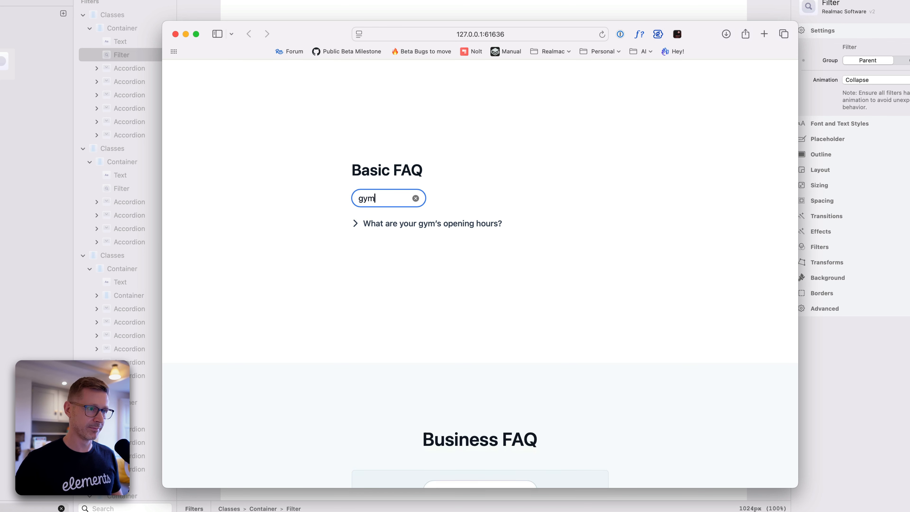
key("BackSpace")
key("BackSpace")
key("BackSpace")
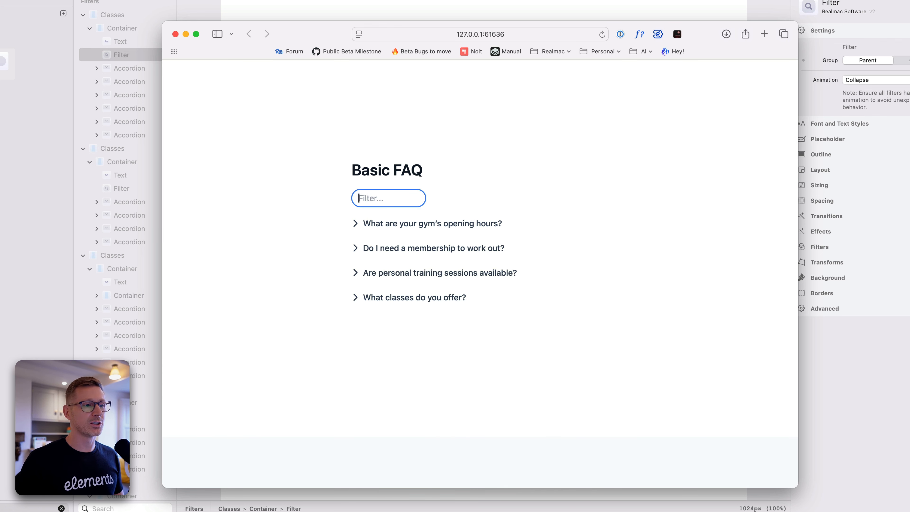
left_click(467, 180)
Go to the Business FAQ in the preview and test its filter with "gym", clearing it again
scroll(554, 287, "down", 4)
scroll(620, 223, "down", 8)
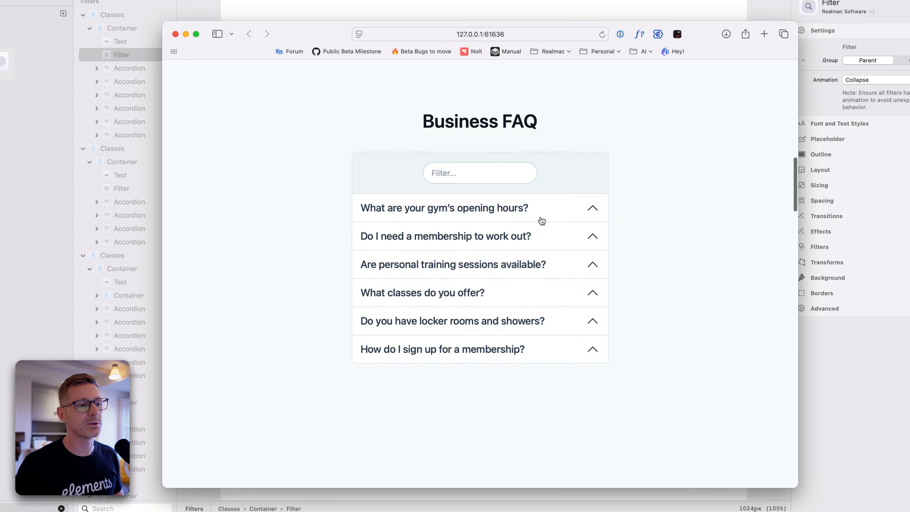
left_click(492, 179)
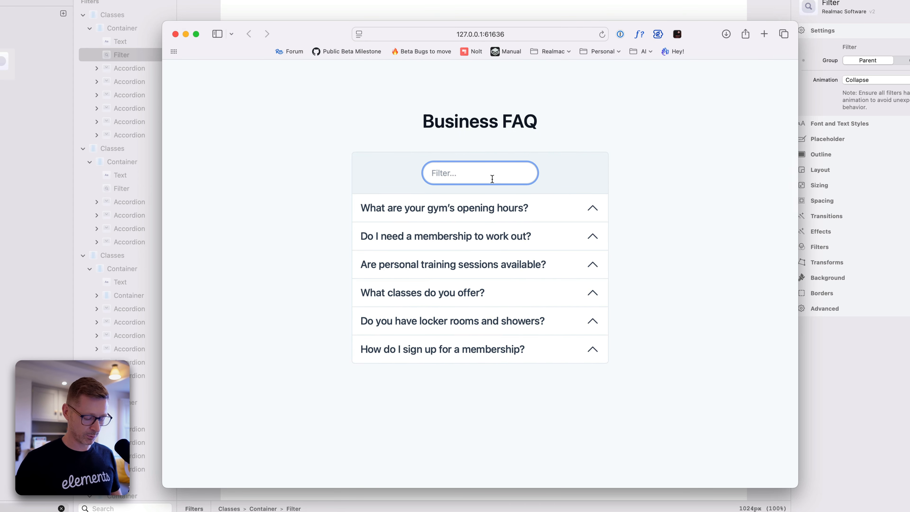
type("gym")
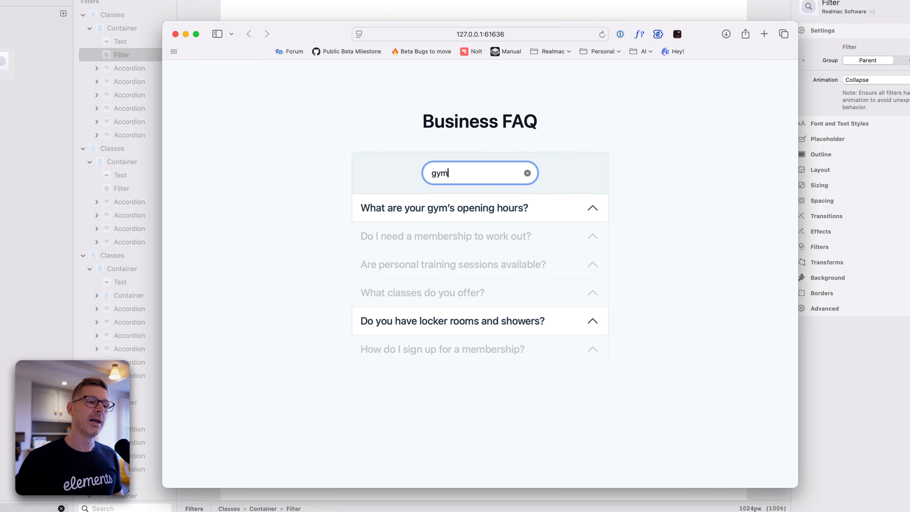
key("super+a")
key("BackSpace")
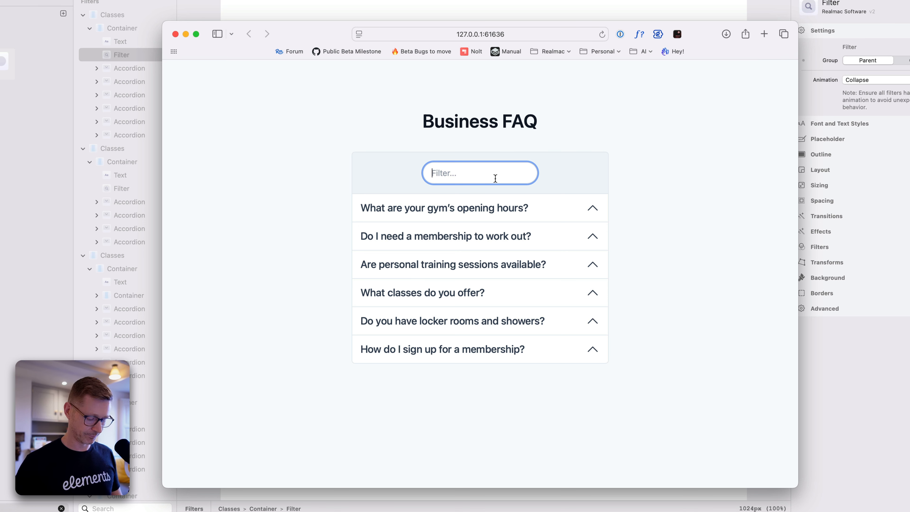
Test the Business FAQ filter with "avi" and with "clas", emptying the field after each term
type("avi")
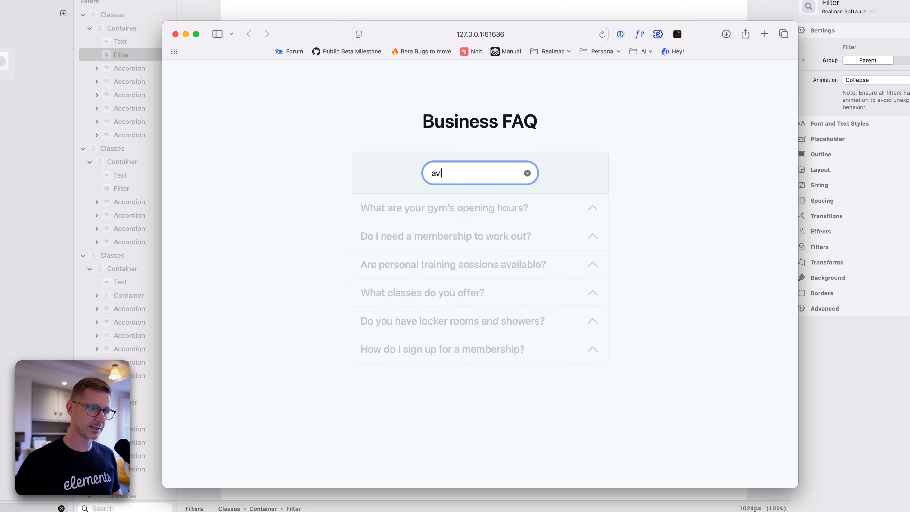
key("BackSpace")
key("BackSpace")
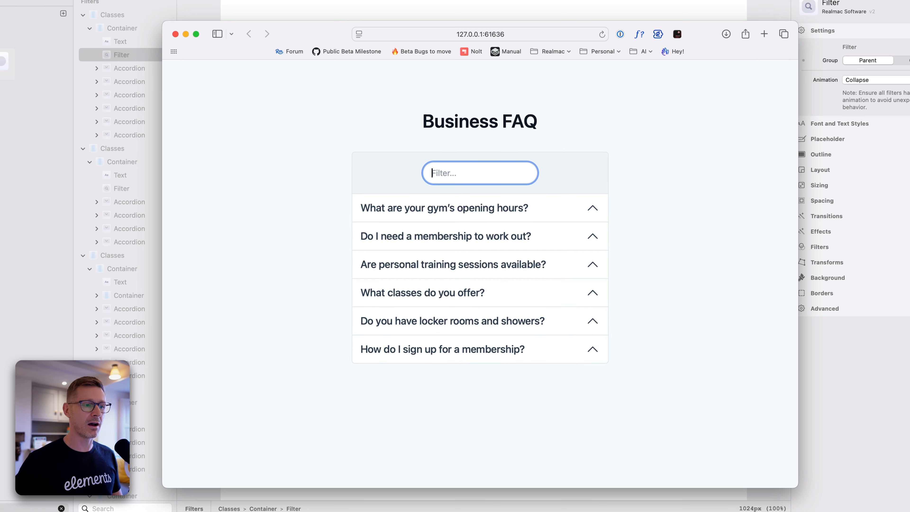
type("cls")
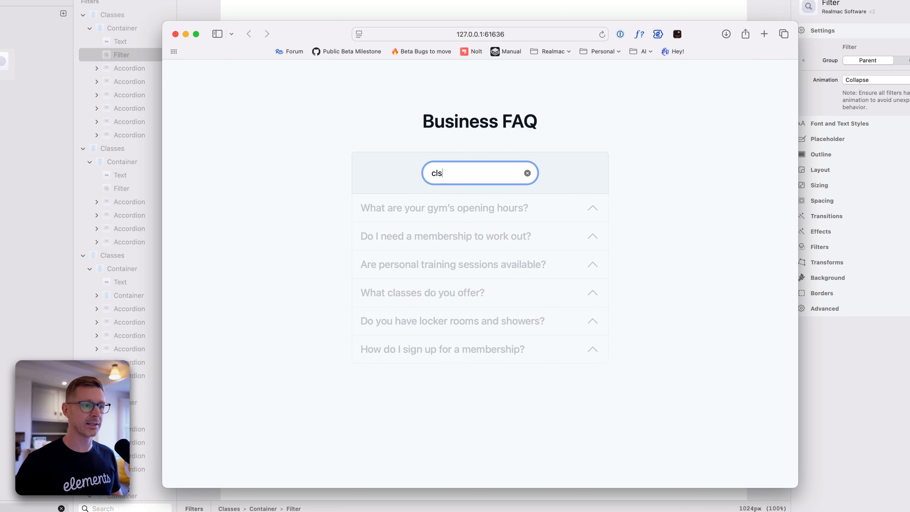
key("BackSpace")
type("as")
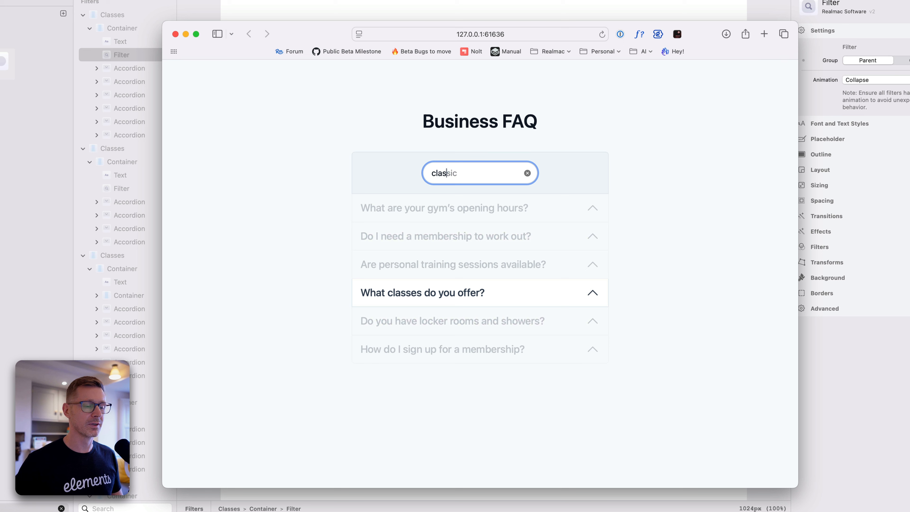
key("BackSpace")
key("BackSpace")
key("BackSpace")
key("BackSpace")
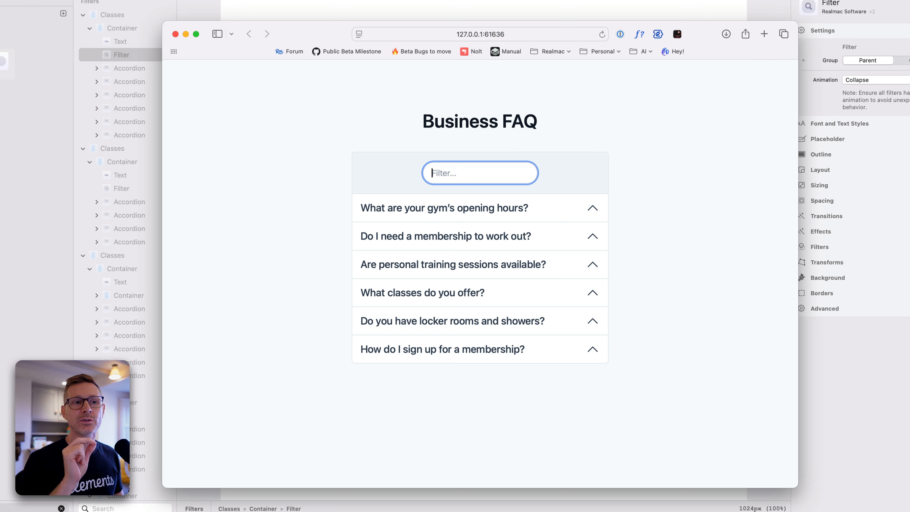
Test the "Looking for Answers?" filter in the grey FAQ section with "gym" and clear it
scroll(520, 259, "down", 10)
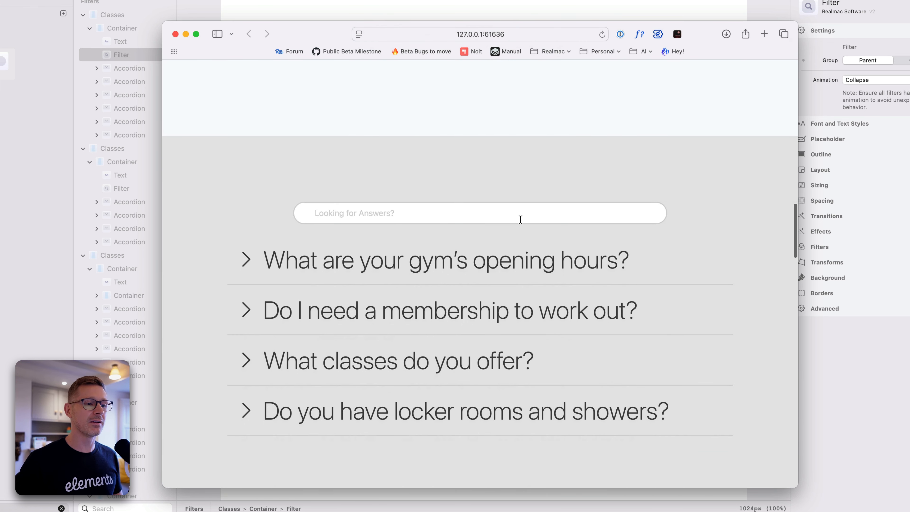
left_click(490, 210)
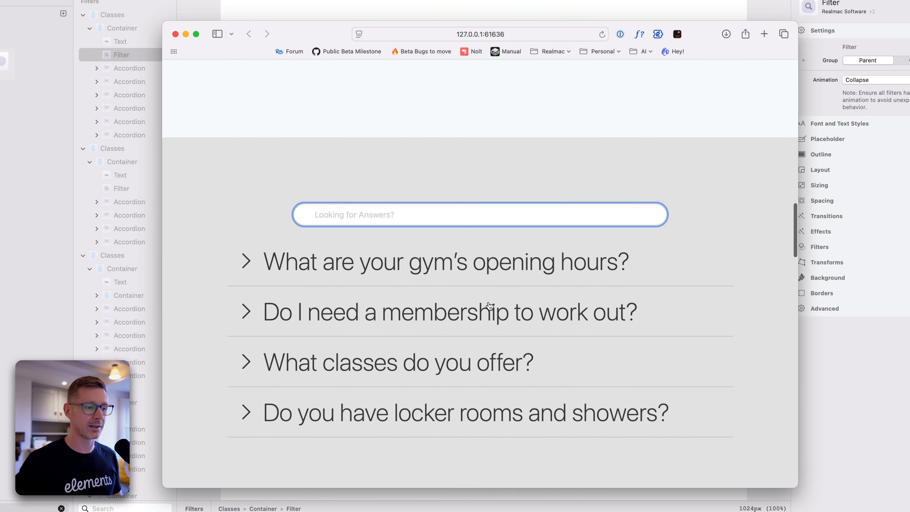
type("g")
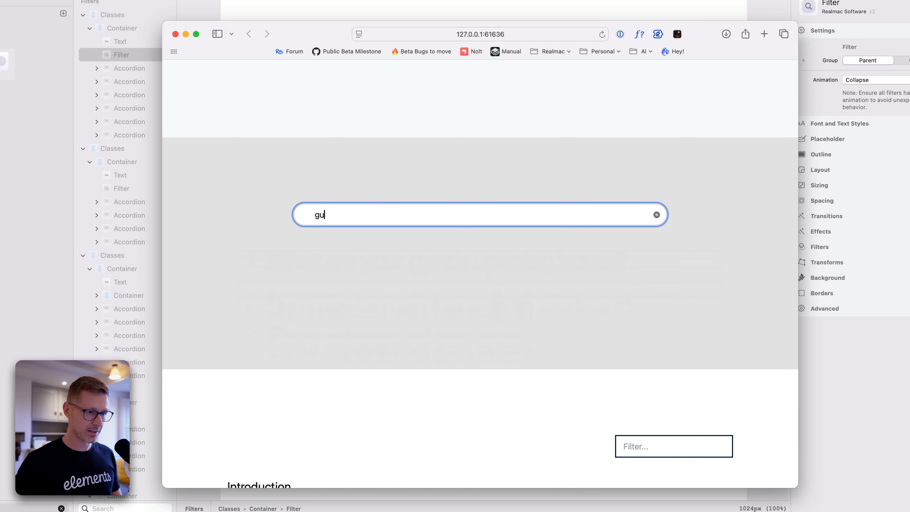
type("ym")
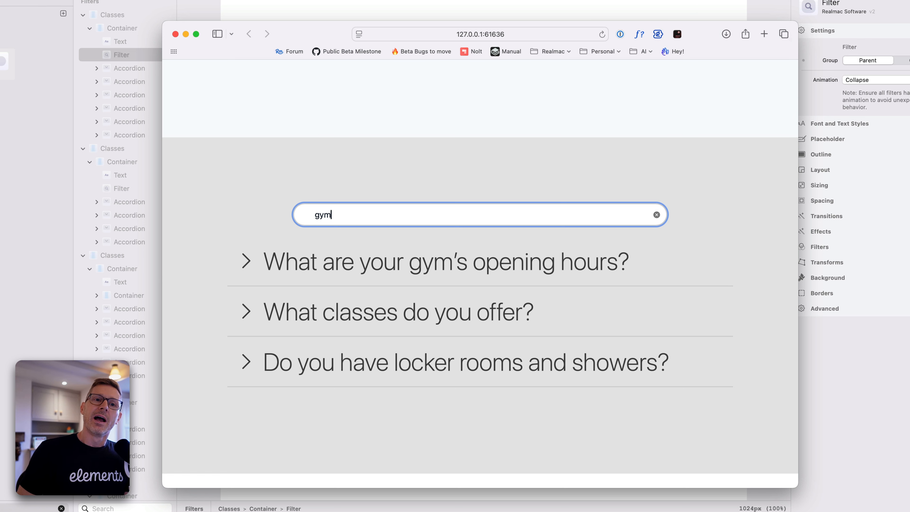
left_click(657, 215)
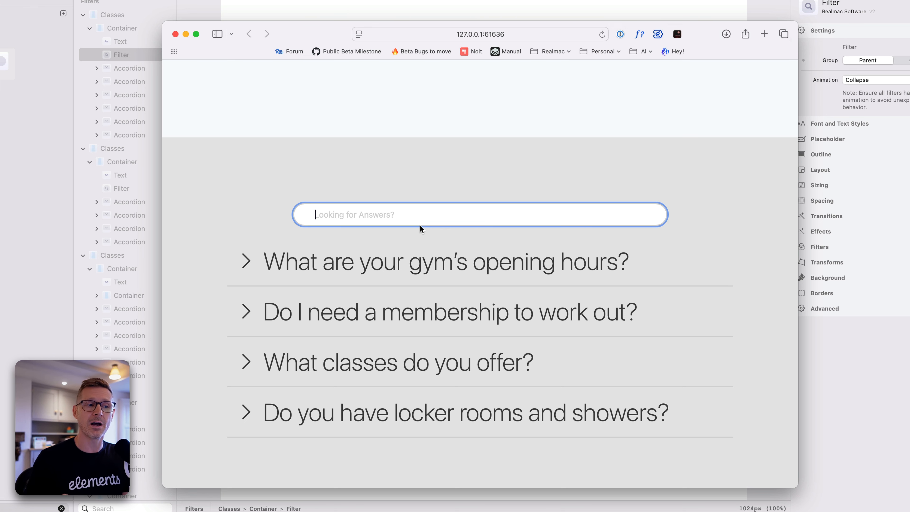
View the filterable text stories in the preview, and switch to Elements to select the container that holds them
scroll(536, 262, "down", 1)
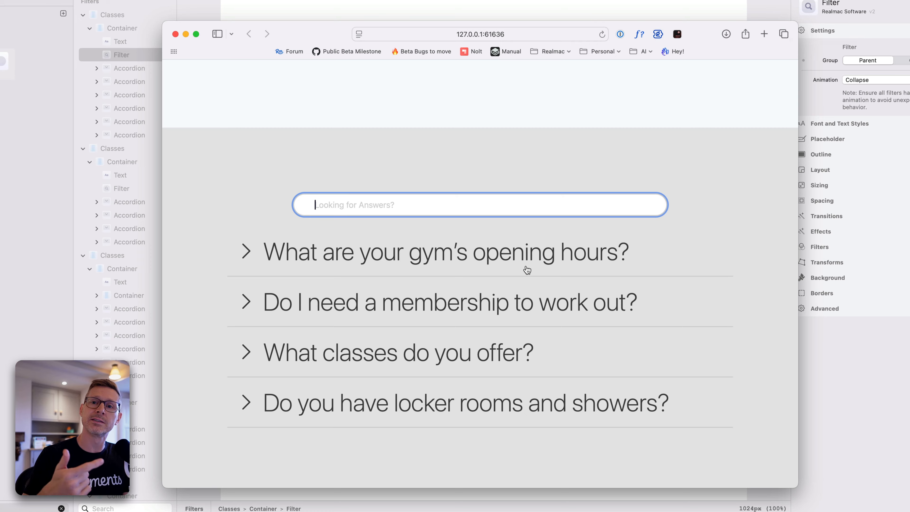
scroll(539, 256, "down", 10)
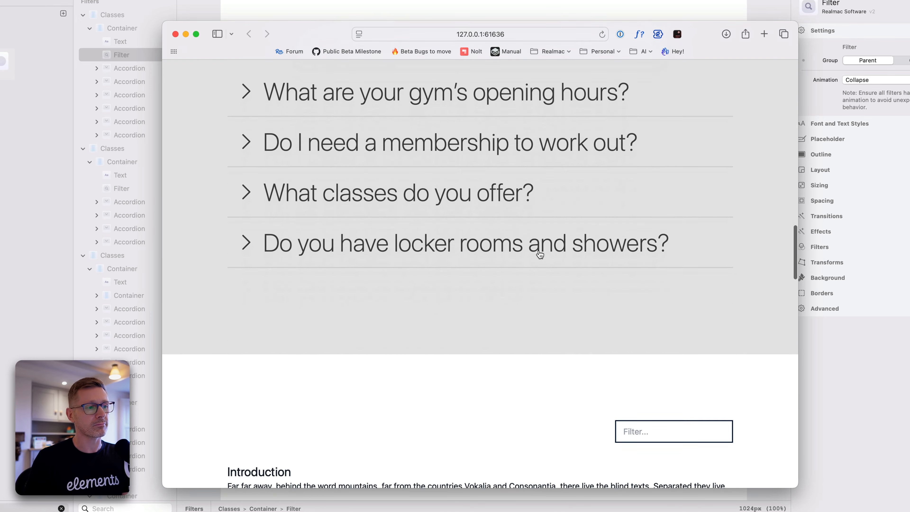
scroll(541, 256, "down", 4)
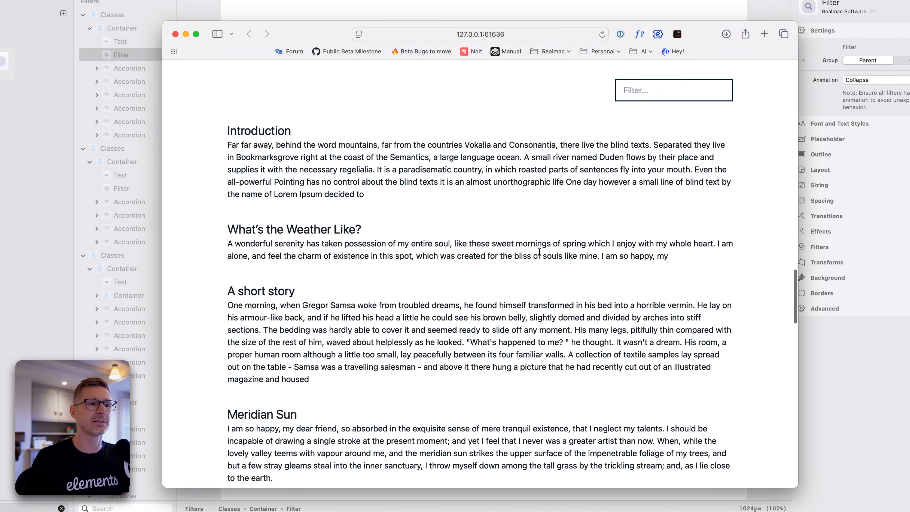
scroll(539, 254, "up", 1)
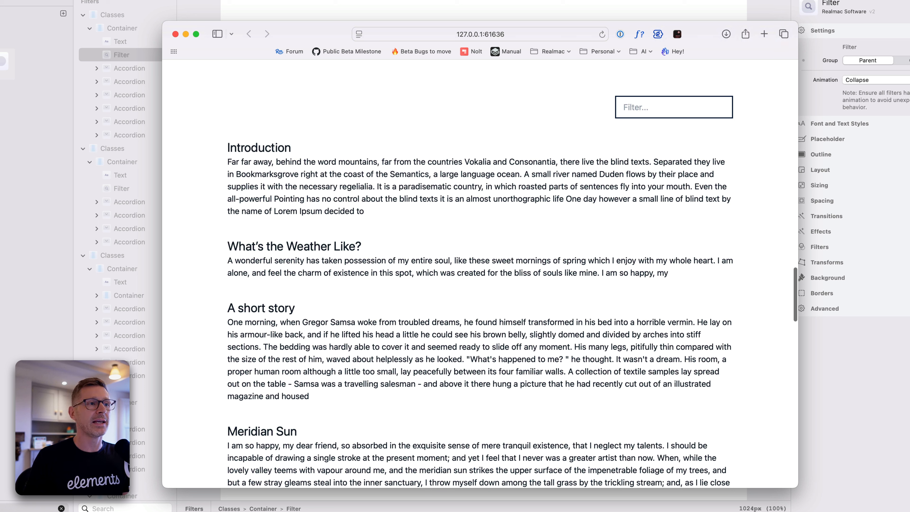
key("super+Tab")
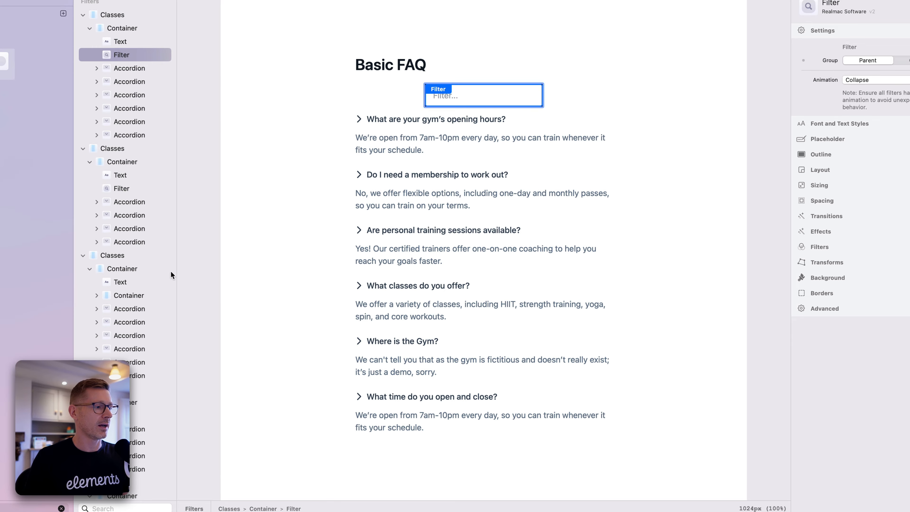
scroll(329, 253, "up", 5)
scroll(334, 255, "down", 15)
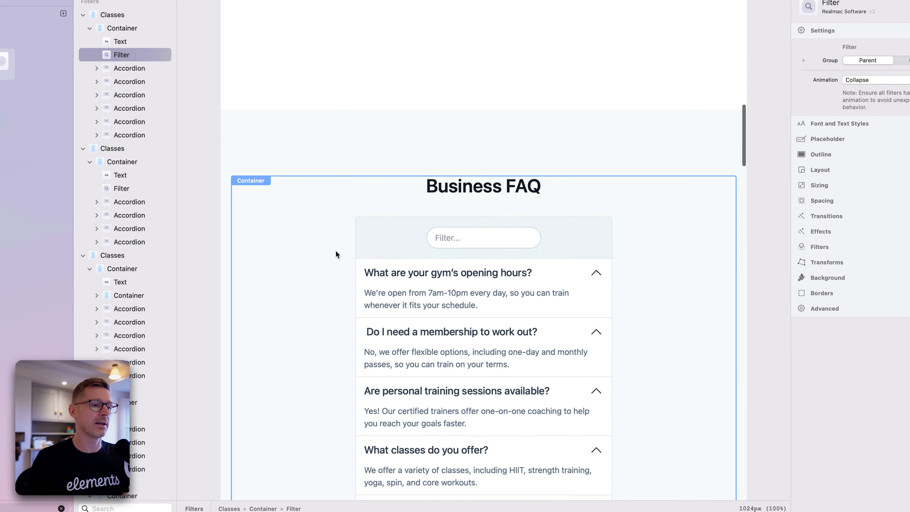
scroll(339, 256, "down", 15)
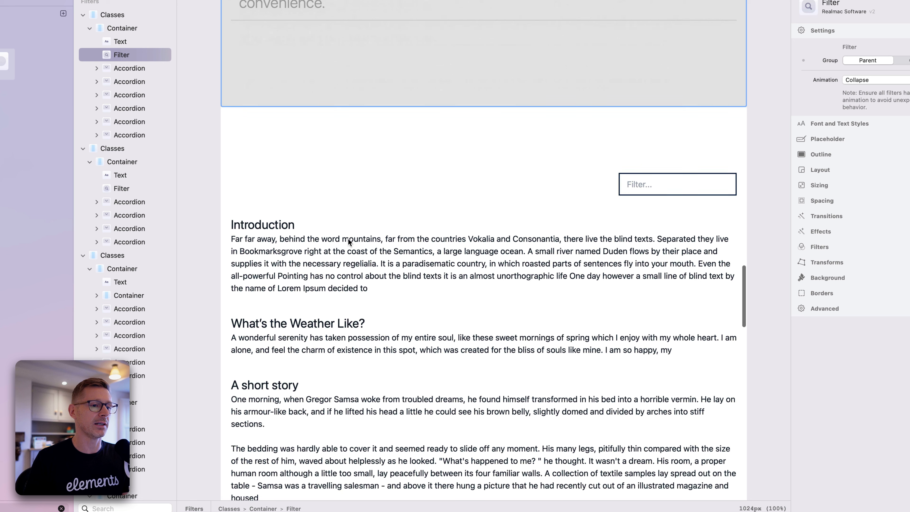
left_click(398, 212)
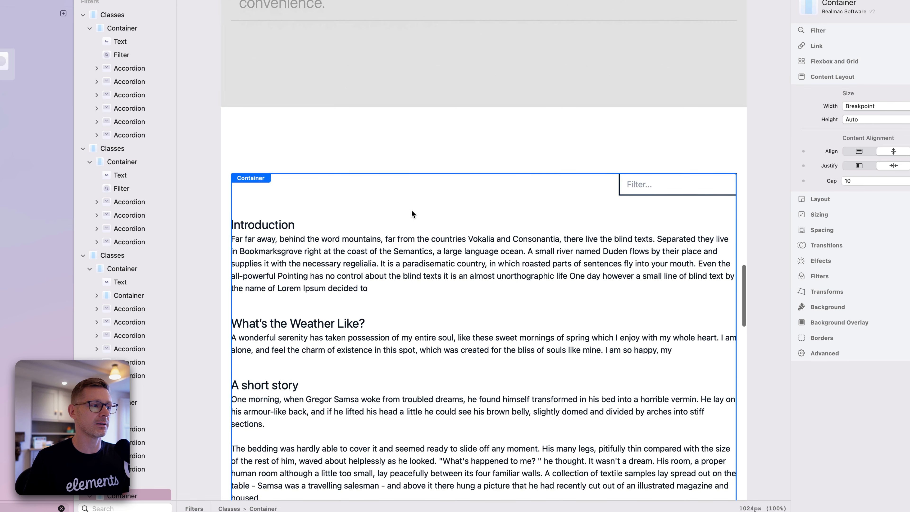
Inspect the nested containers and text components of the Introduction and "What's the Weather Like?" stories, ending on the weather story's container
scroll(149, 288, "down", 10)
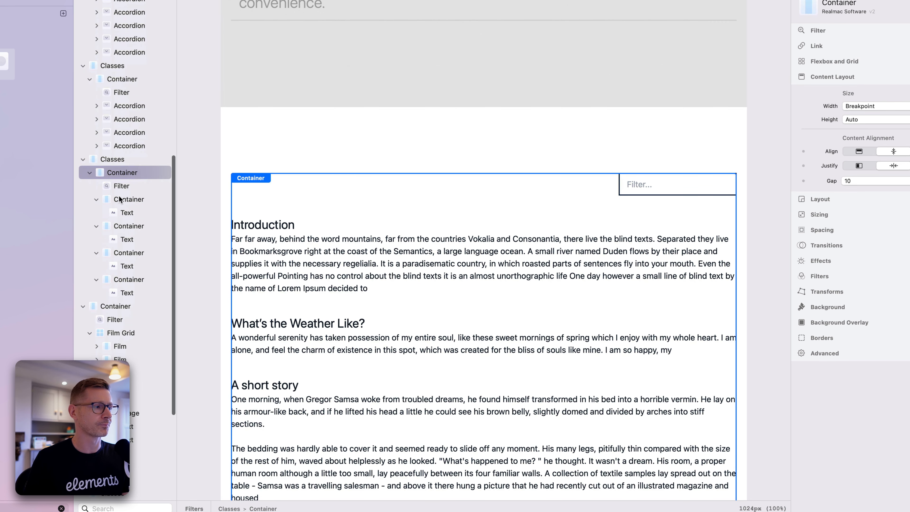
left_click(122, 200)
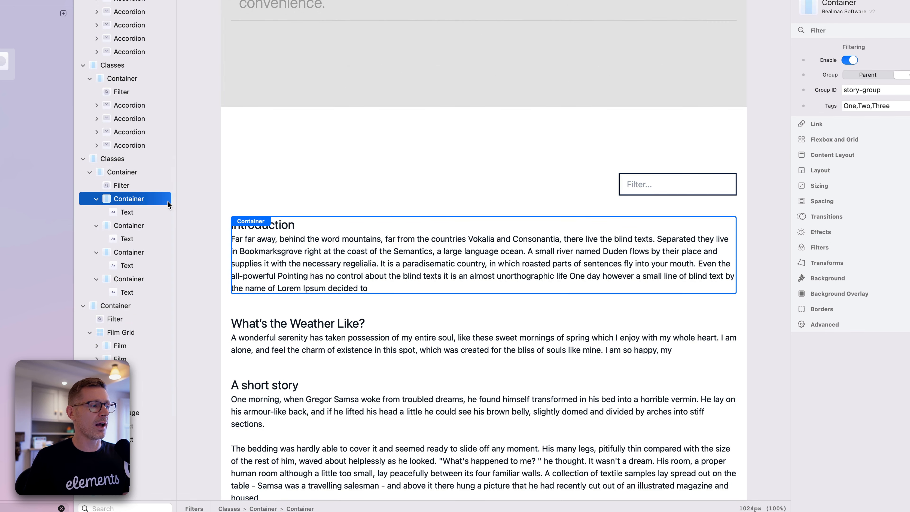
left_click(128, 212)
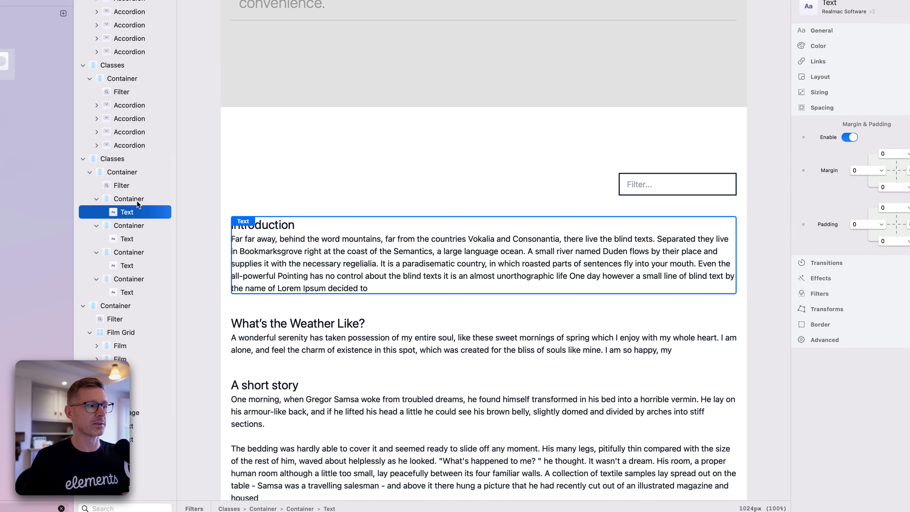
left_click(138, 200)
left_click(135, 212)
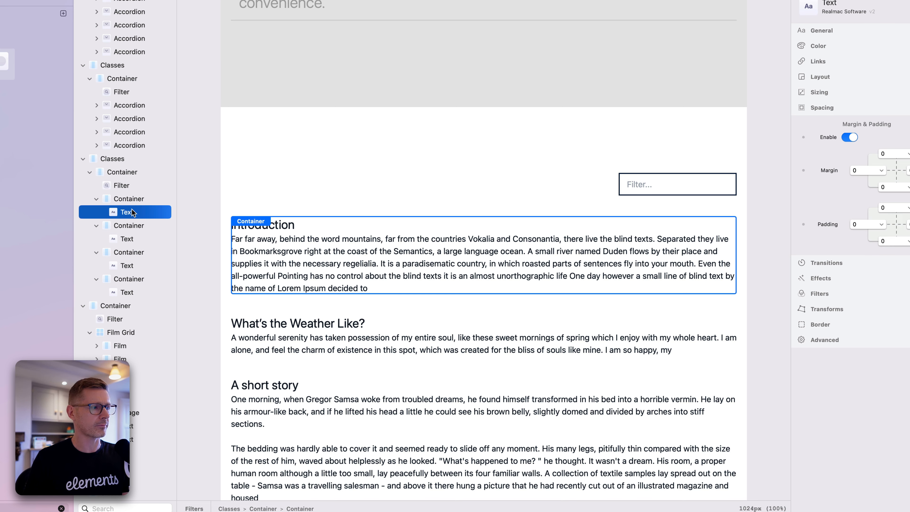
left_click(136, 228)
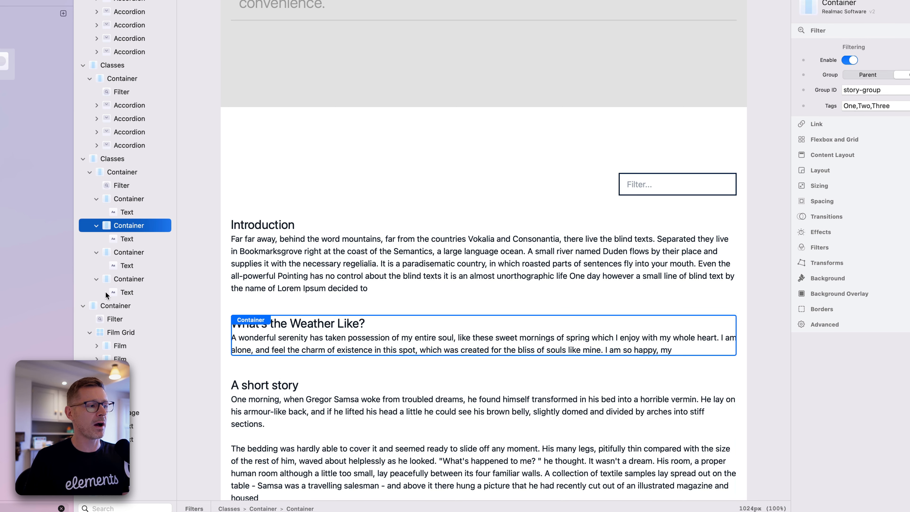
left_click(135, 239)
left_click(135, 228)
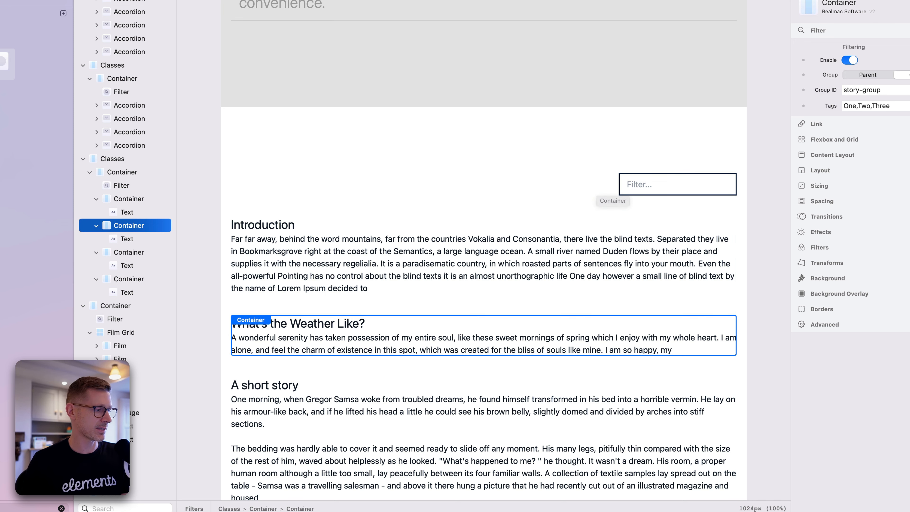
Switch back to the browser preview and test the stories filter with "weather", clearing it again
key("super+Tab")
left_click(647, 112)
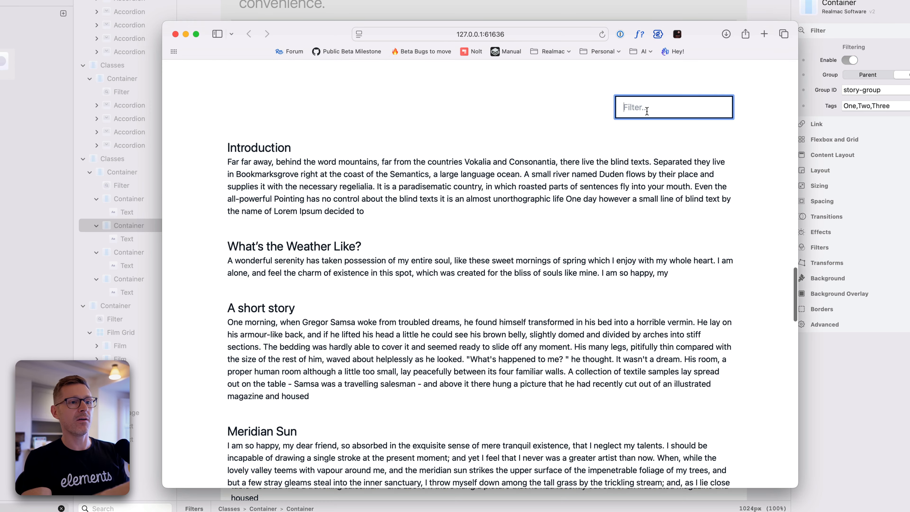
type("weather")
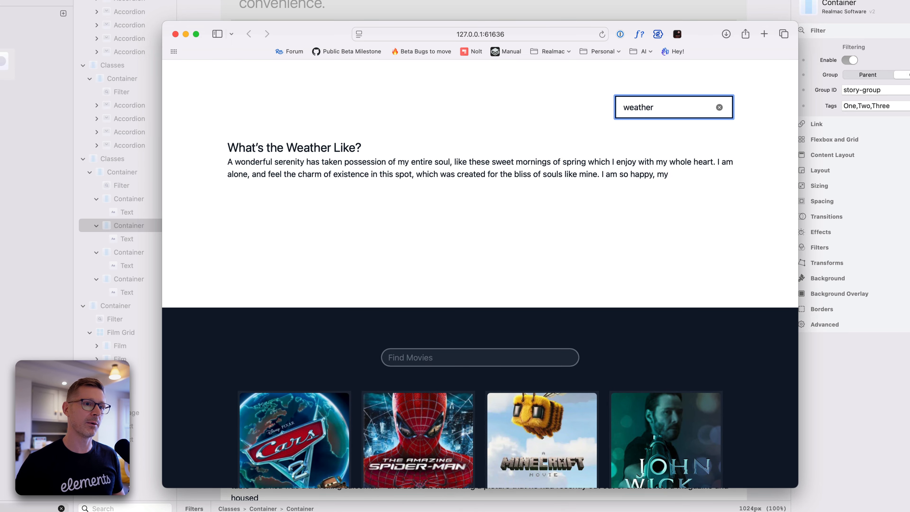
key("super+a")
key("BackSpace")
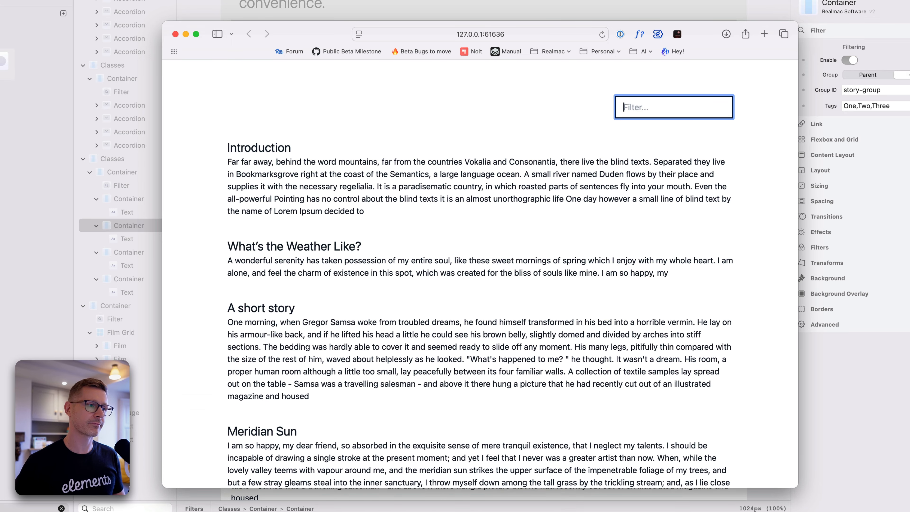
Test the stories filter twice with "sun", emptying the field after each try
type("sun")
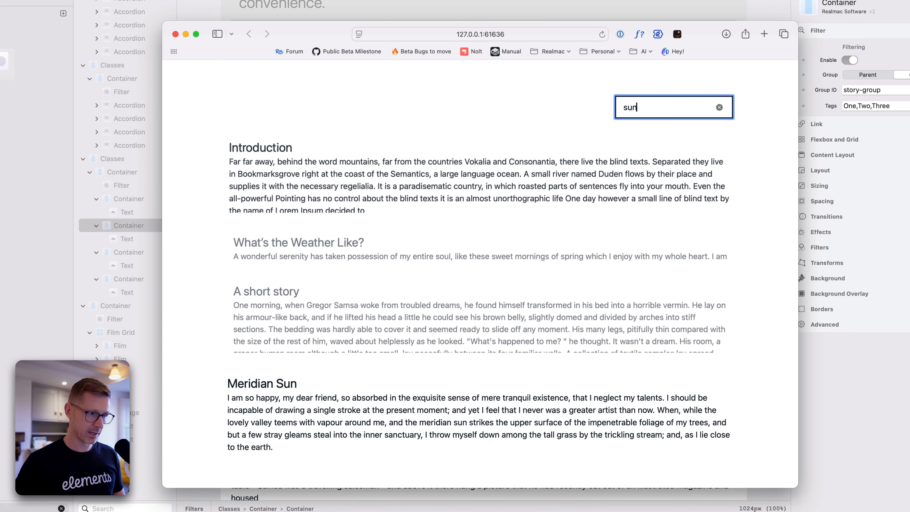
key("BackSpace")
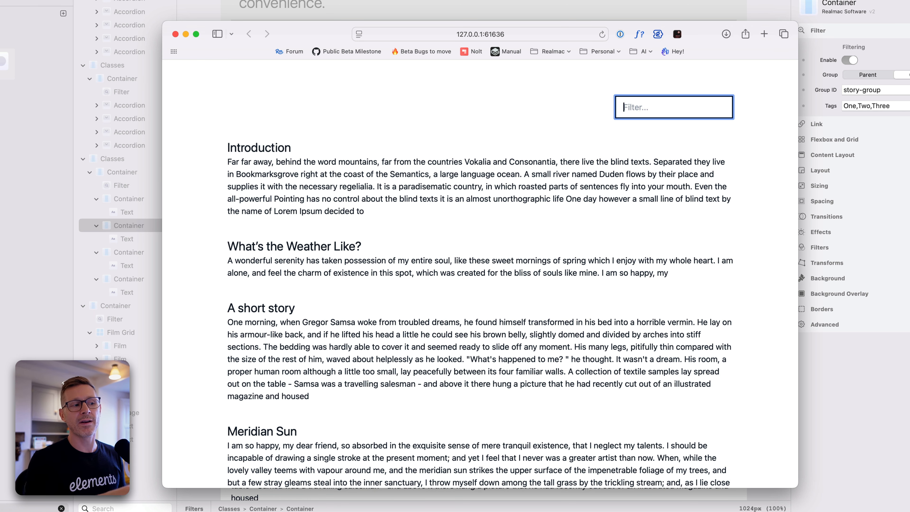
type("sun")
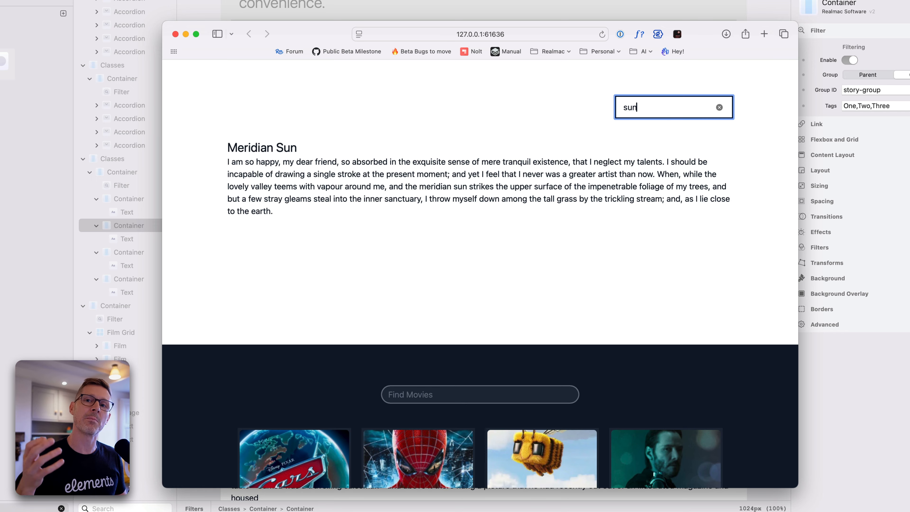
key("BackSpace")
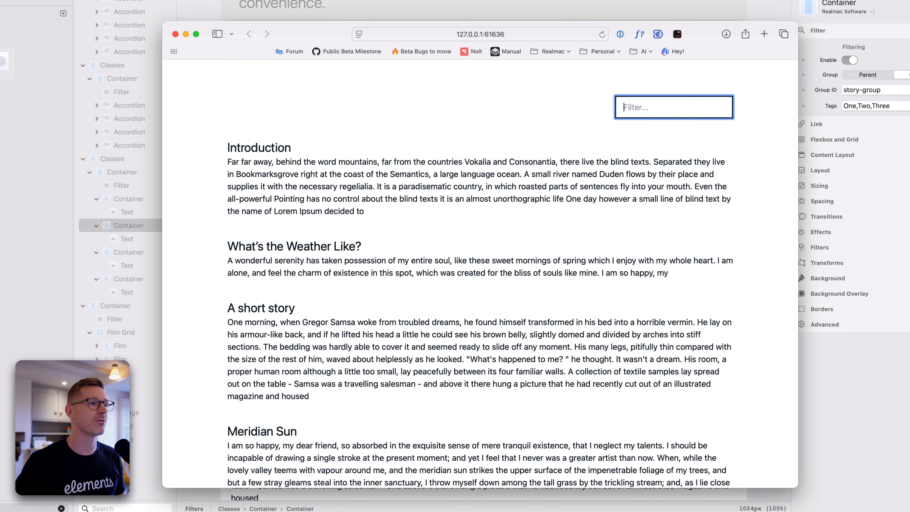
Go to the movie grid in the preview and test its filter with "mine", clearing the field again
scroll(480, 159, "down", 15)
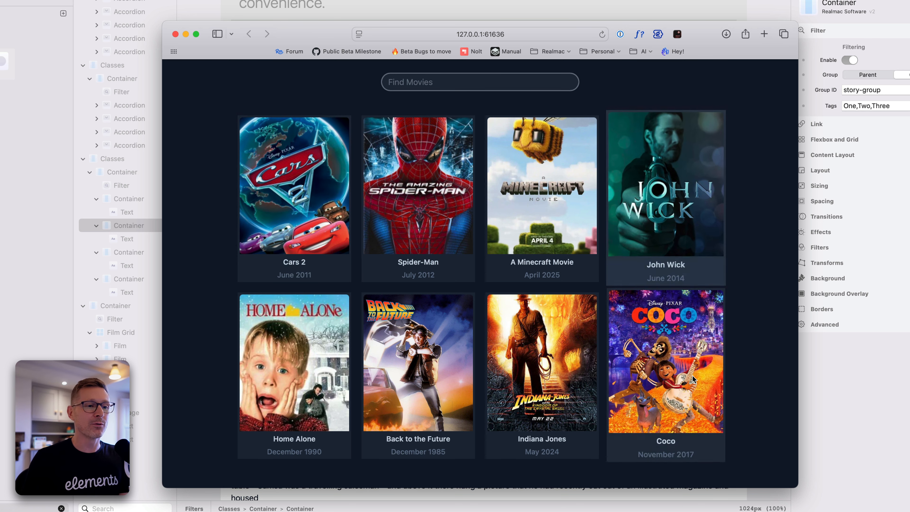
left_click(478, 89)
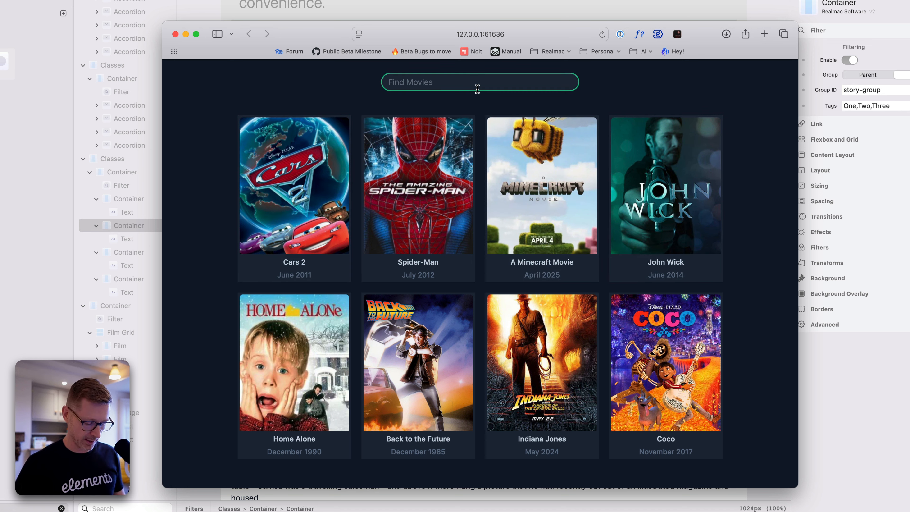
type("mine")
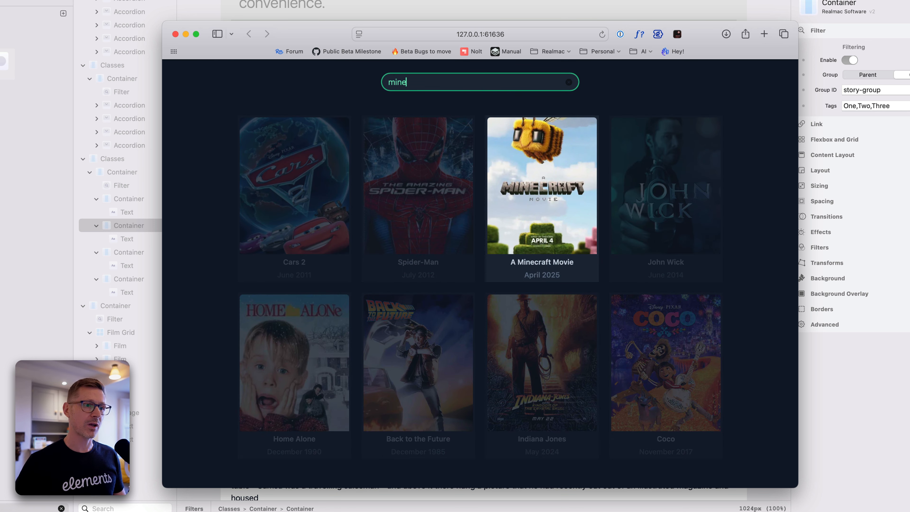
key("BackSpace")
key("BackSpace")
key("BackSpace")
key("BackSpace")
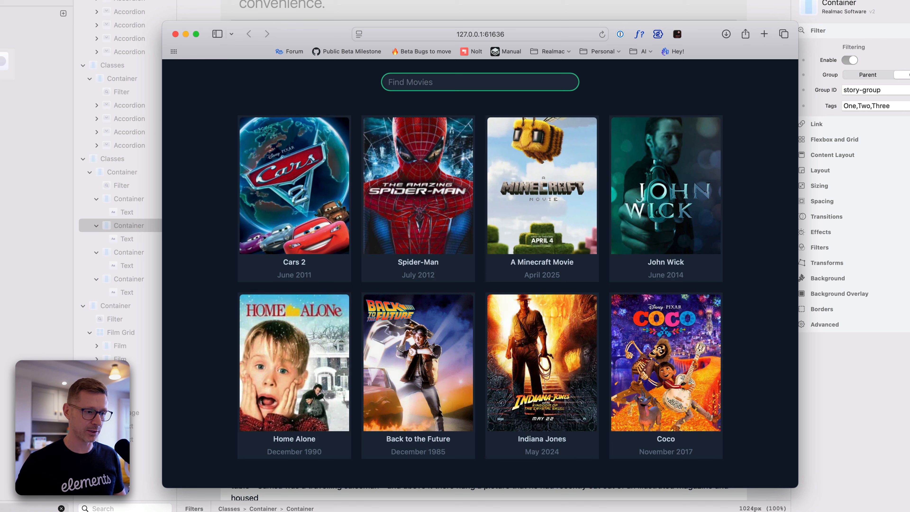
Test the movie filter with "back" and "ma", emptying the field after each try
type("back")
key("BackSpace")
key("BackSpace")
key("BackSpace")
key("BackSpace")
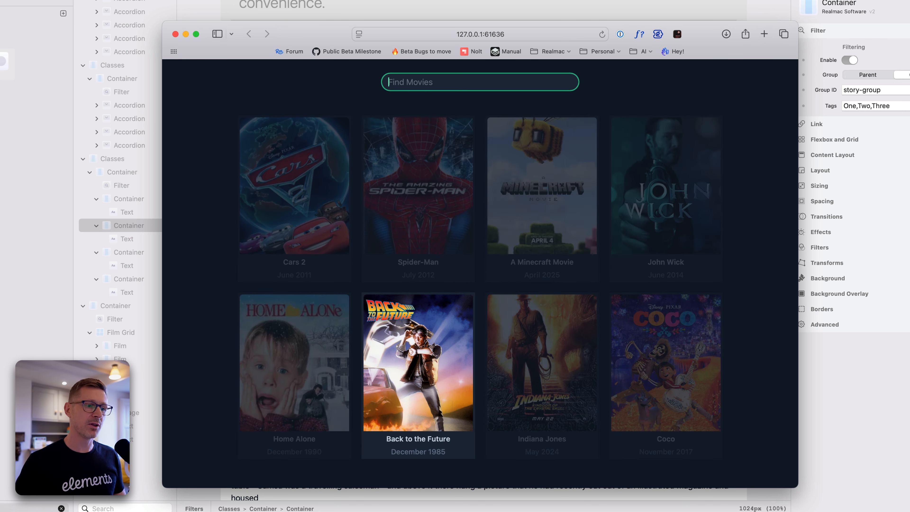
type("ind")
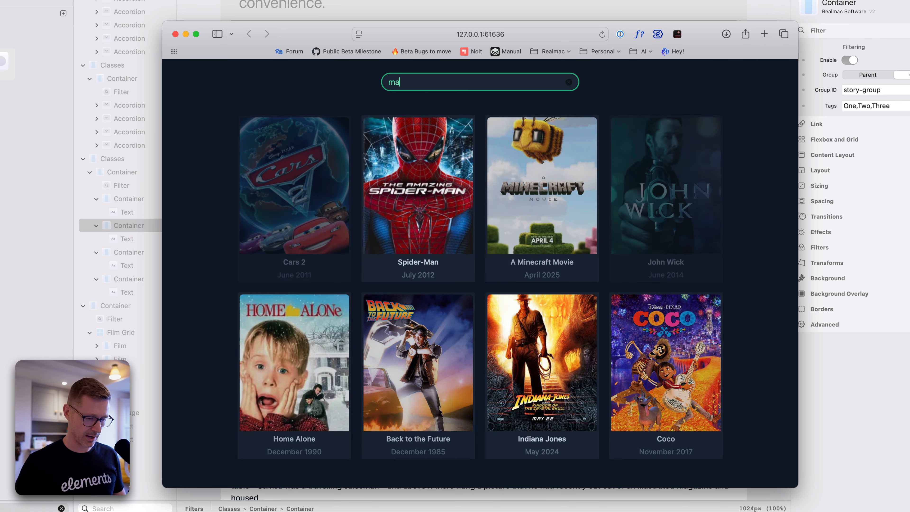
key("BackSpace")
key("BackSpace")
key("BackSpace")
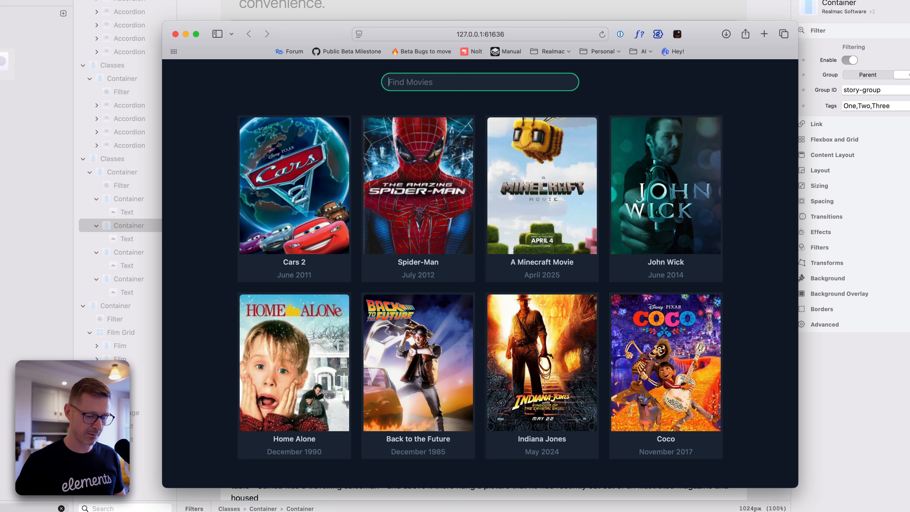
Filter the movies by release decade, alternating between "201" and "202" and shortening the text back to "20"
type("20")
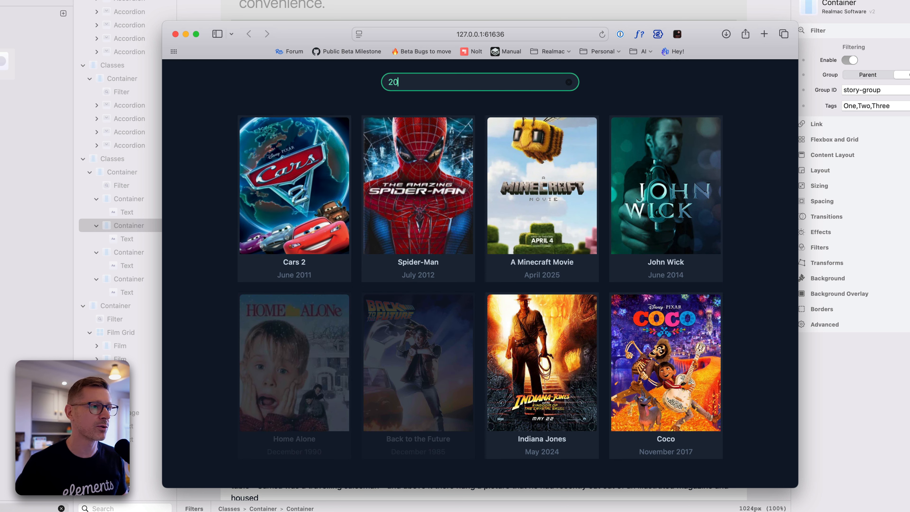
type("1")
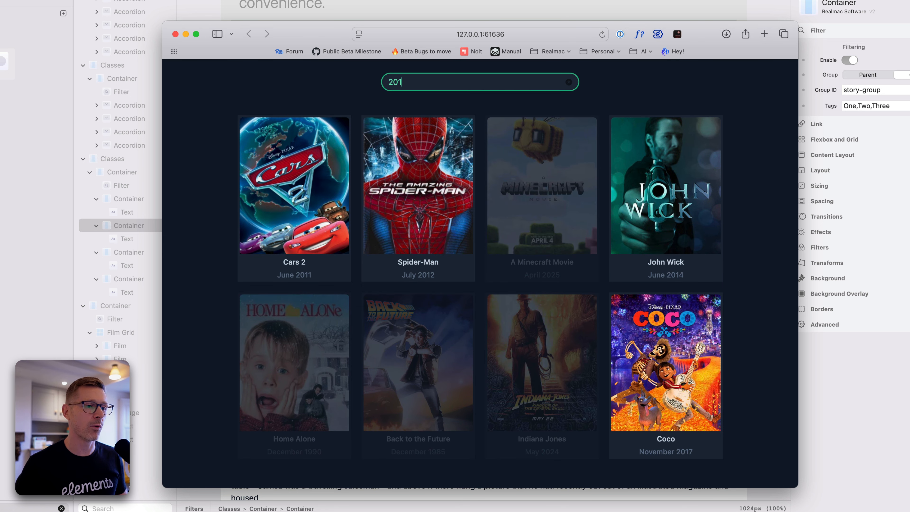
key("BackSpace")
type("2")
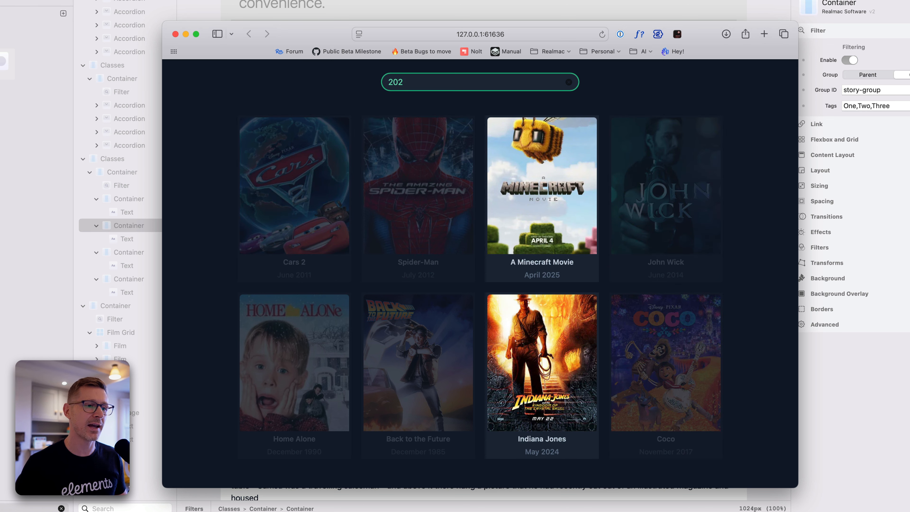
key("BackSpace")
type("1")
key("BackSpace")
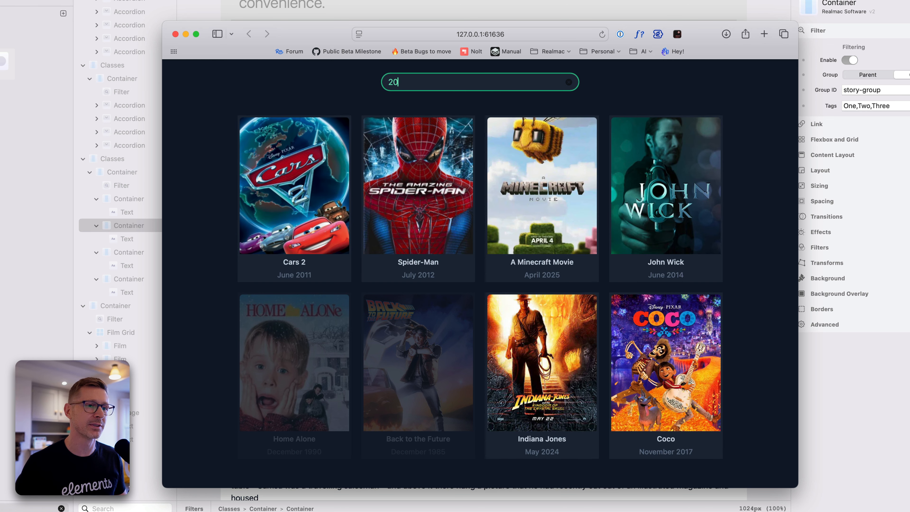
Filter the movies by the exact years 2025 and 2024, and clear the filter
type("2")
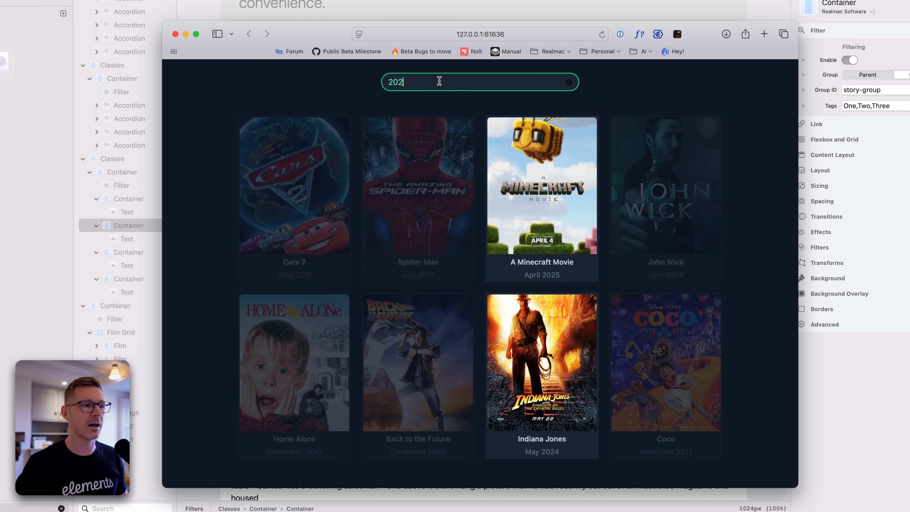
type("5")
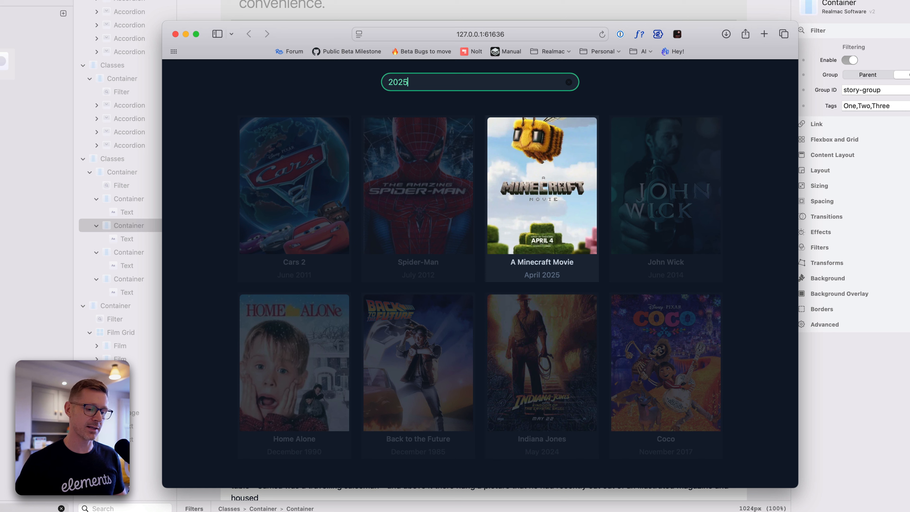
key("BackSpace")
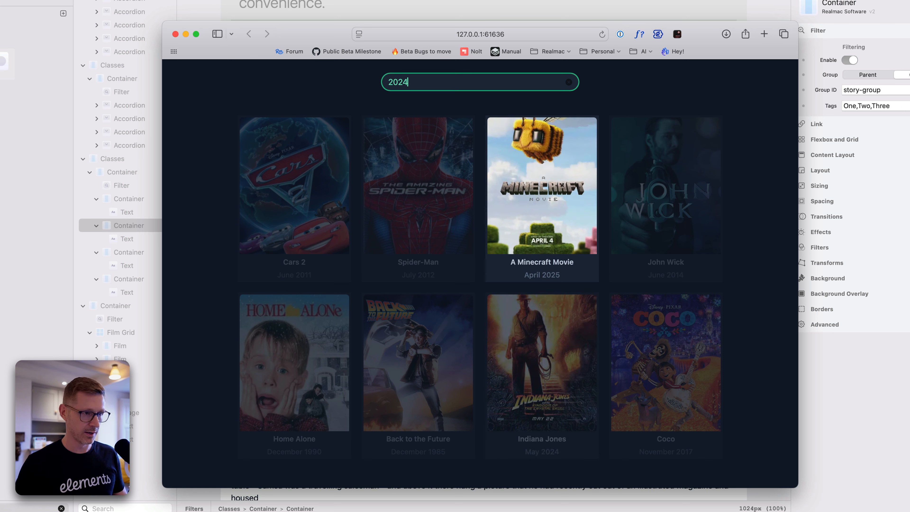
type("4")
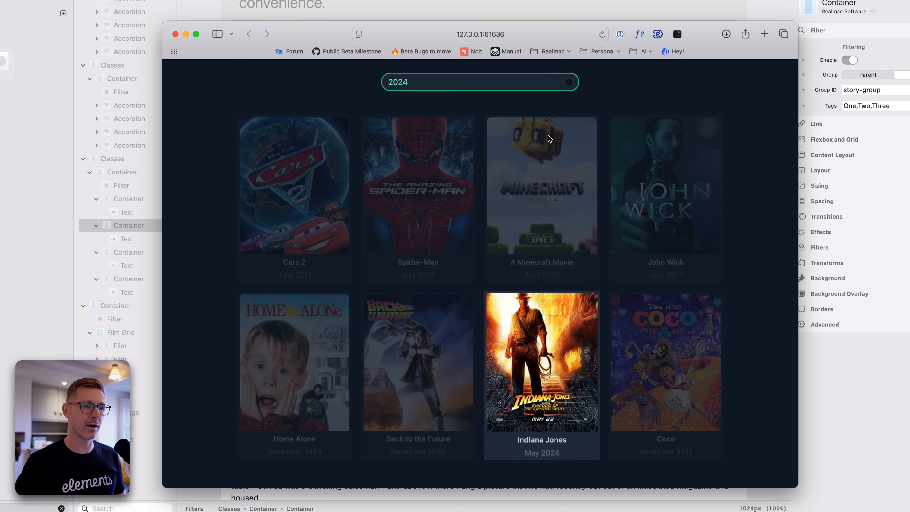
left_click(570, 85)
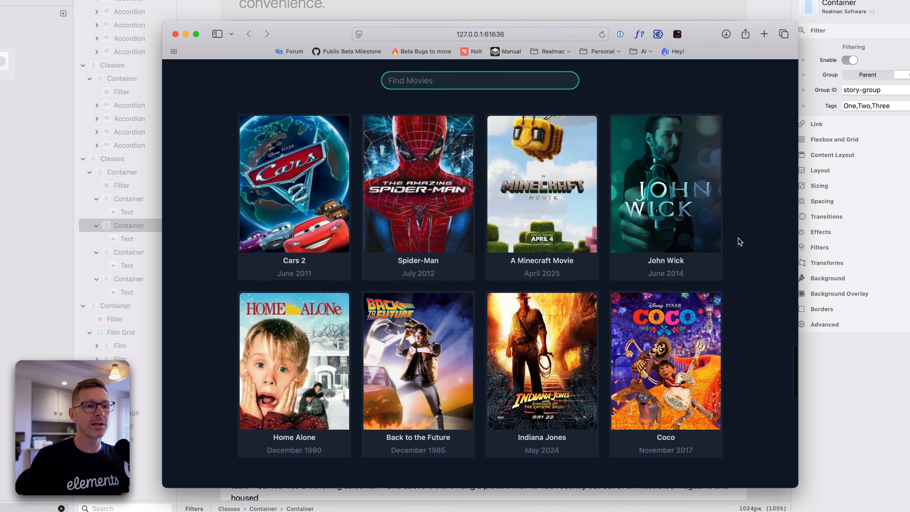
Go to the Timetable in the preview and test its filter with "gym" and "yoga", clearing it after each
scroll(740, 242, "down", 10)
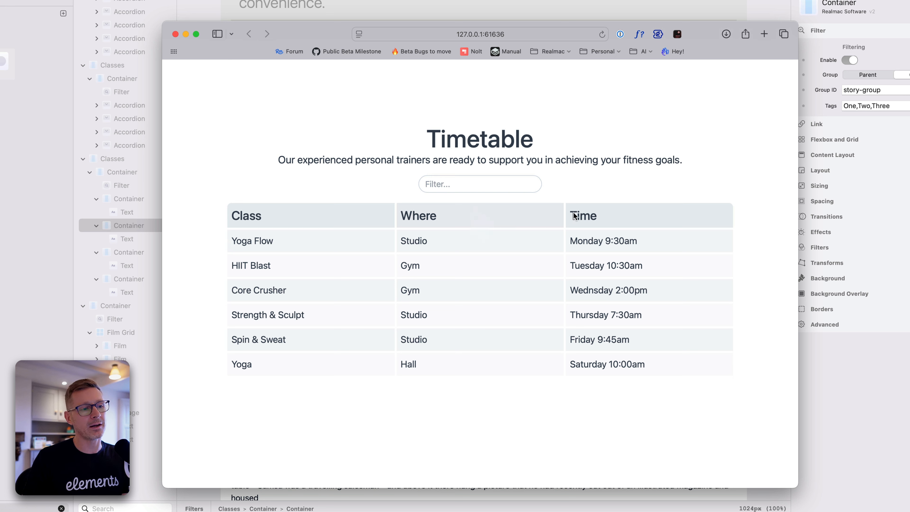
left_click(507, 184)
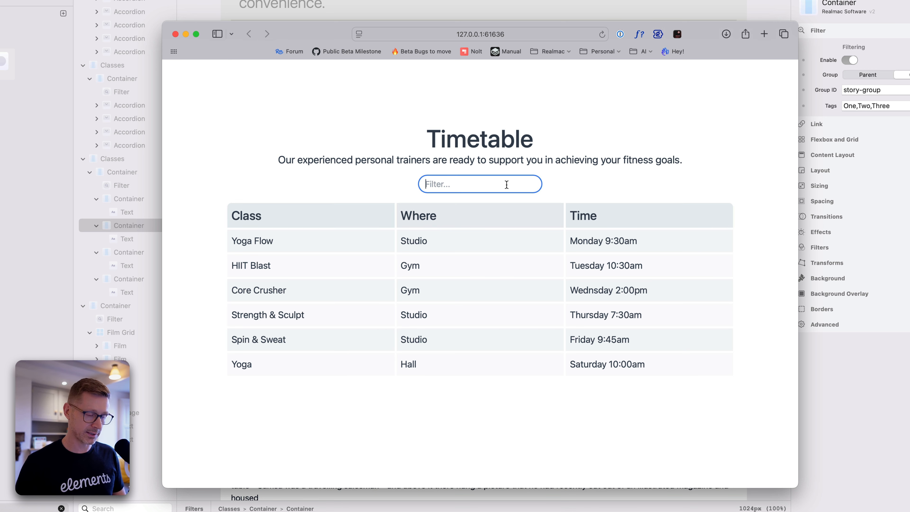
type("gym")
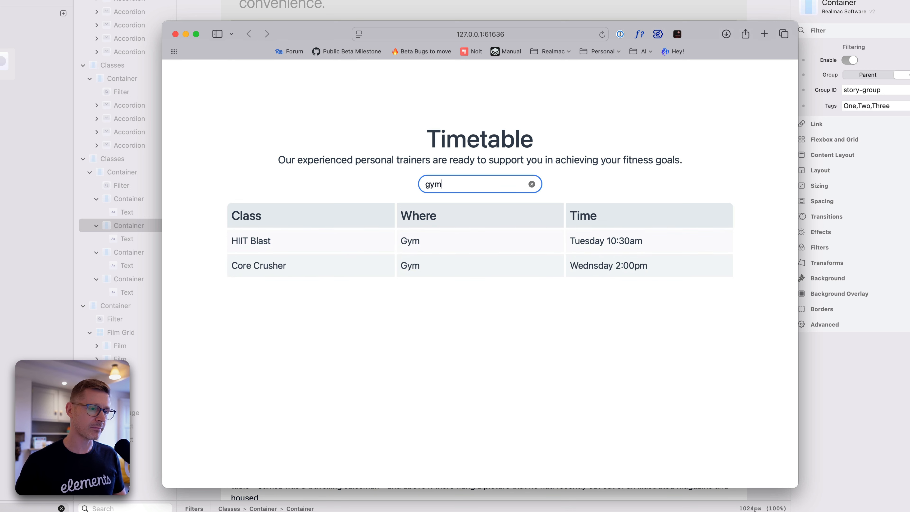
key("BackSpace")
key("BackSpace")
key("BackSpace")
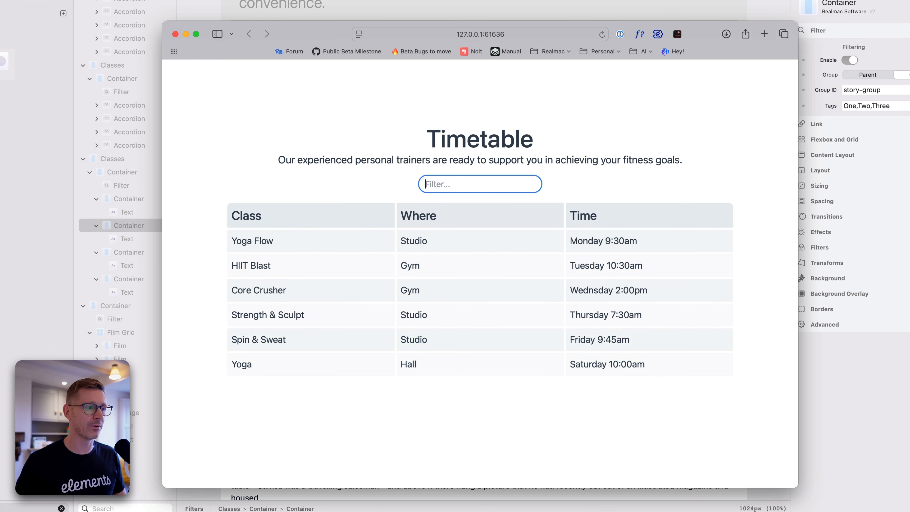
type("yoga")
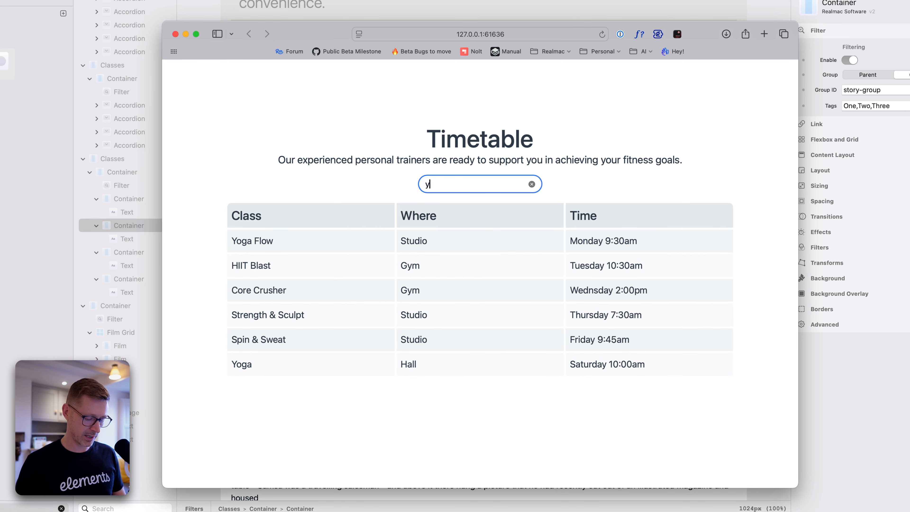
double_click(487, 188)
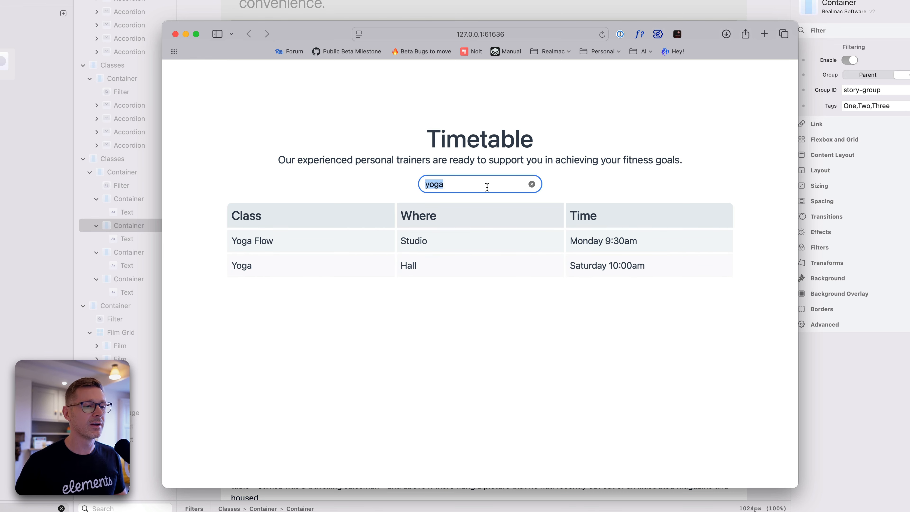
key("BackSpace")
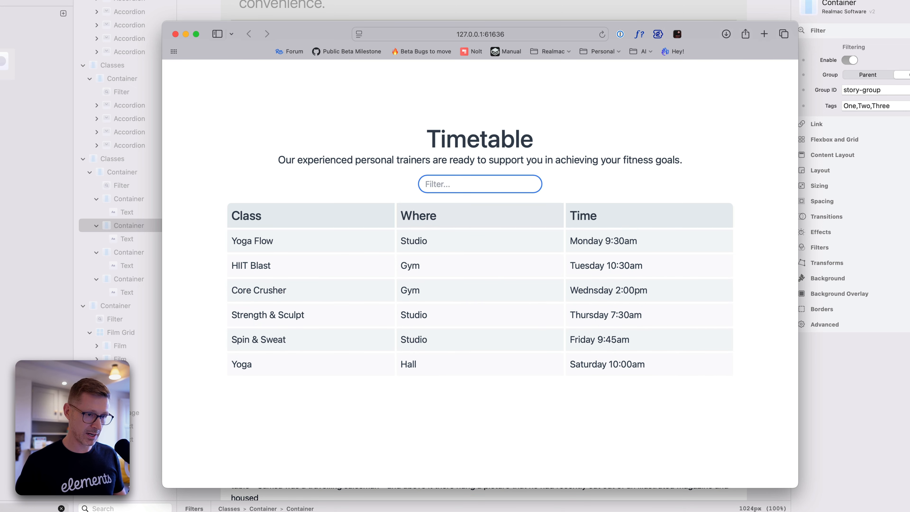
Filter the Timetable by weekday with "Wed", and clear the field
type("We")
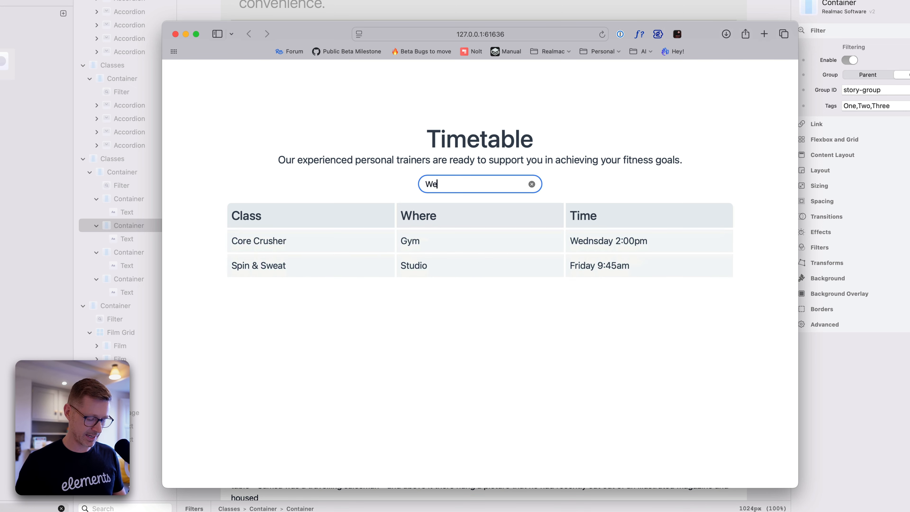
type("d")
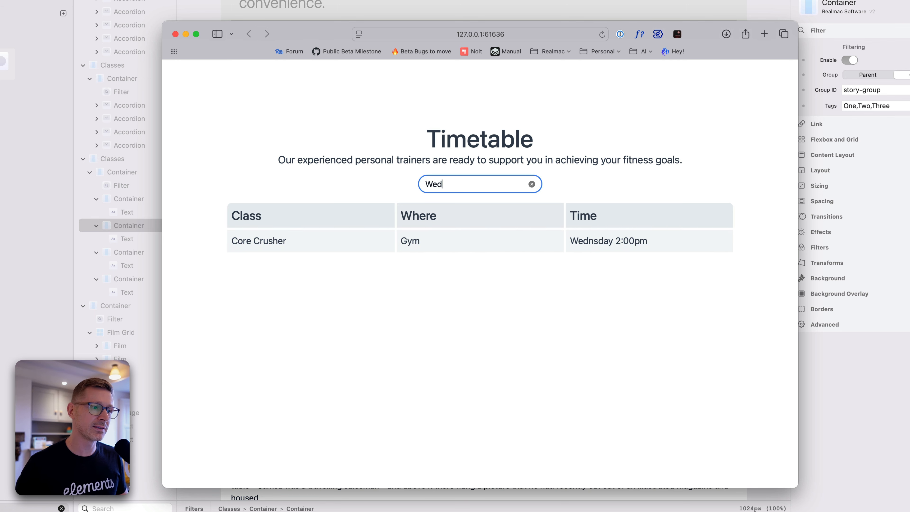
key("BackSpace")
key("BackSpace")
key("BackSpace")
Test the Timetable filter with "studio" and "hiit", emptying the field after each
type("studio")
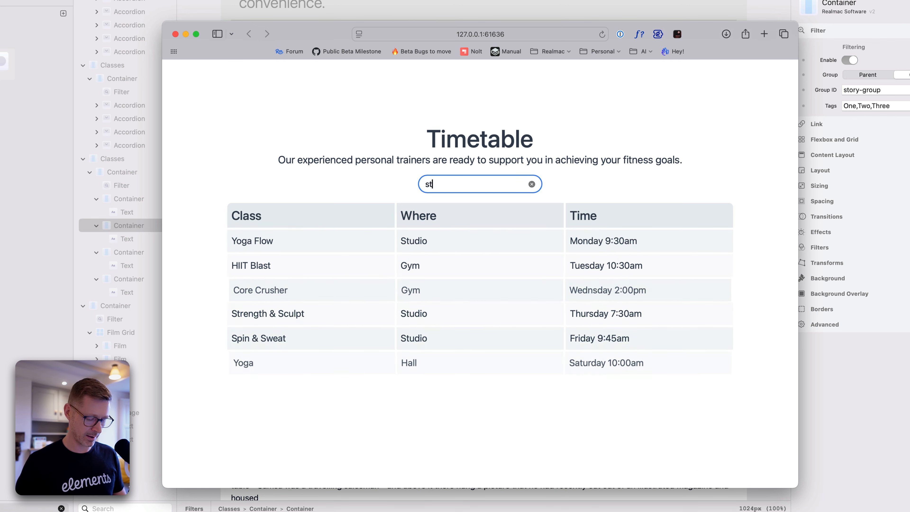
key("BackSpace")
key("BackSpace")
key("BackSpace")
key("BackSpace")
key("BackSpace")
key("BackSpace")
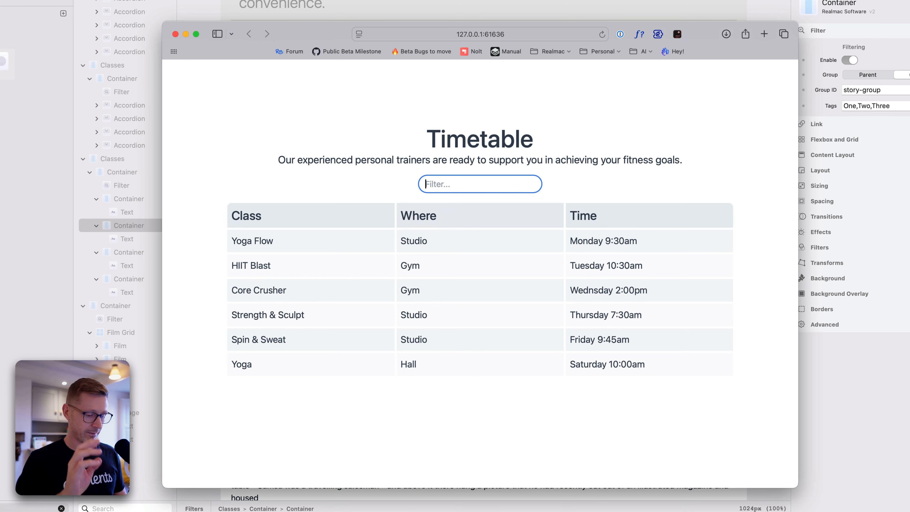
type("hiit")
key("super+a")
key("BackSpace")
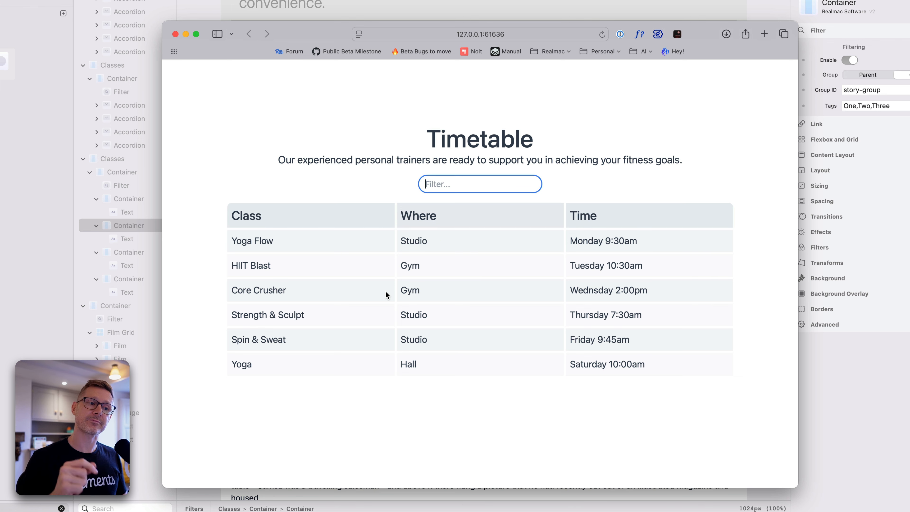
Close the browser preview and select the Classes component that wraps the first Basic FAQ in Elements
scroll(386, 291, "down", 5)
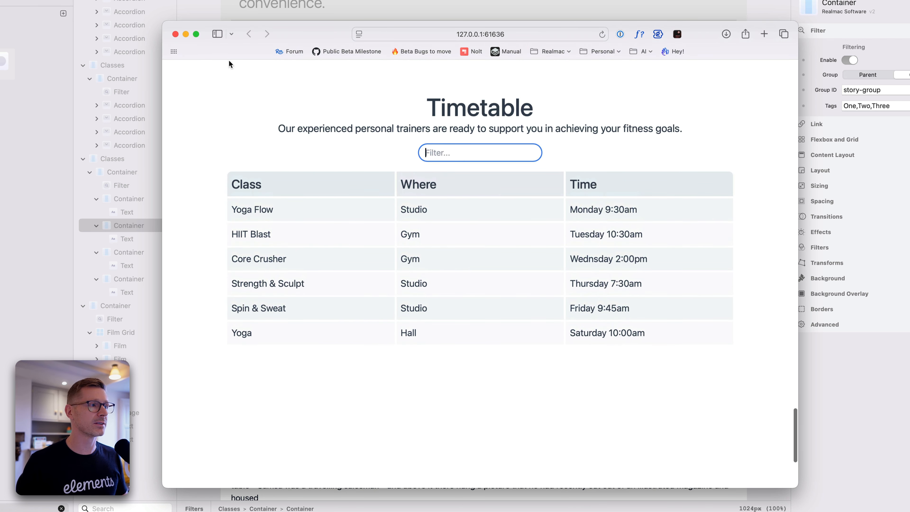
left_click(175, 34)
scroll(505, 94, "up", 15)
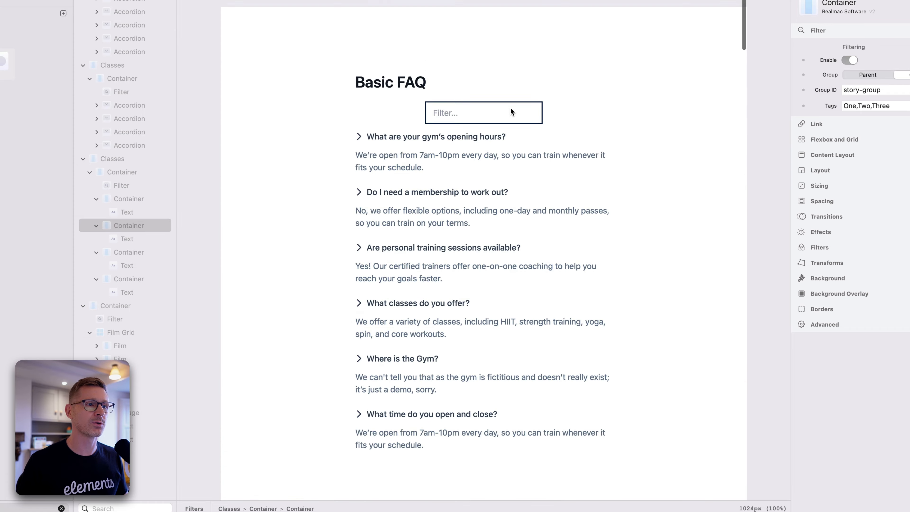
left_click(291, 27)
left_click(267, 17)
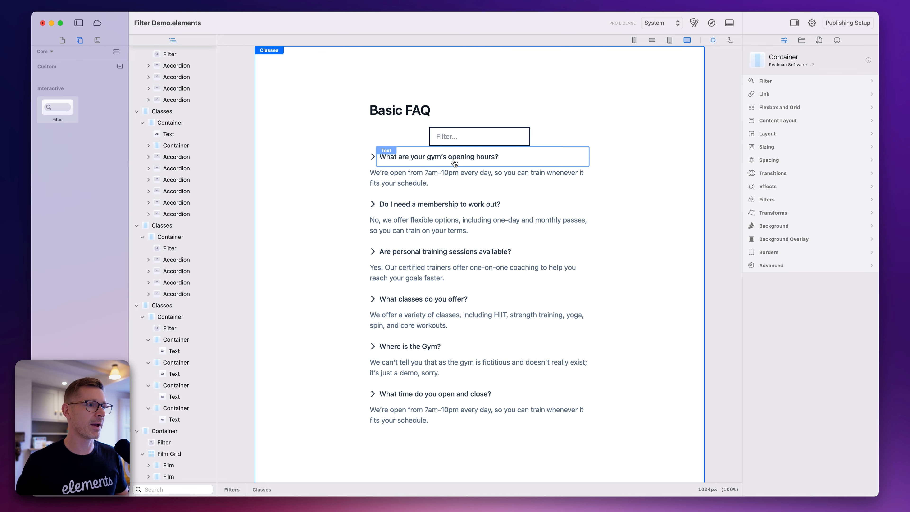
Delete all six accordions from the first Basic FAQ section
scroll(462, 176, "down", 5)
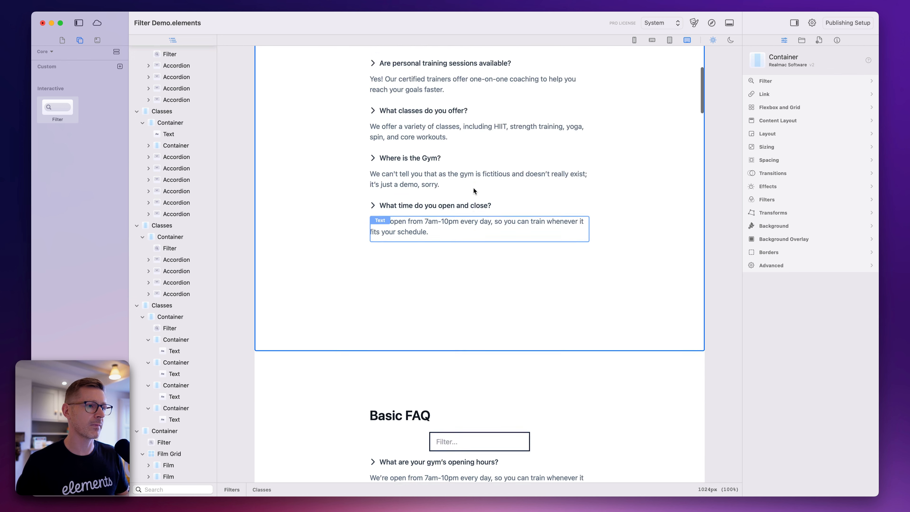
scroll(474, 191, "down", 8)
left_click(374, 156)
key("Delete")
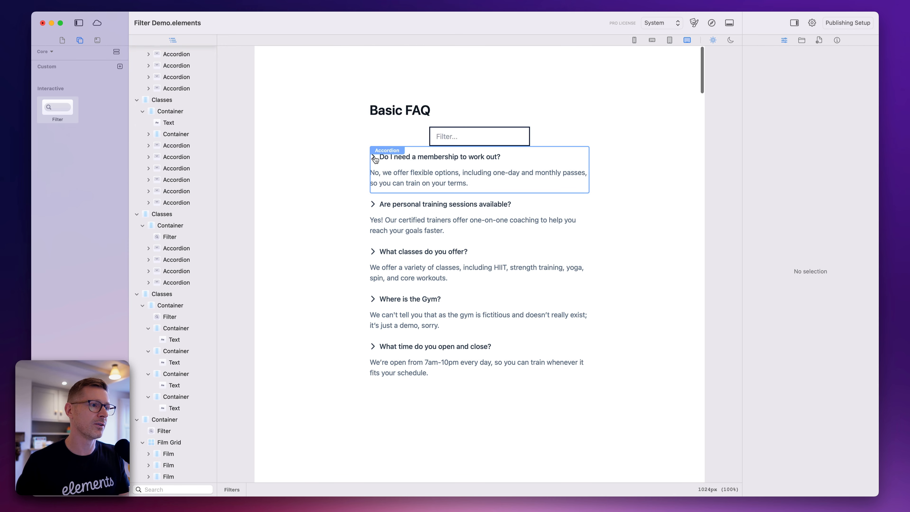
left_click(375, 158)
key("Delete")
left_click(372, 166)
key("Delete")
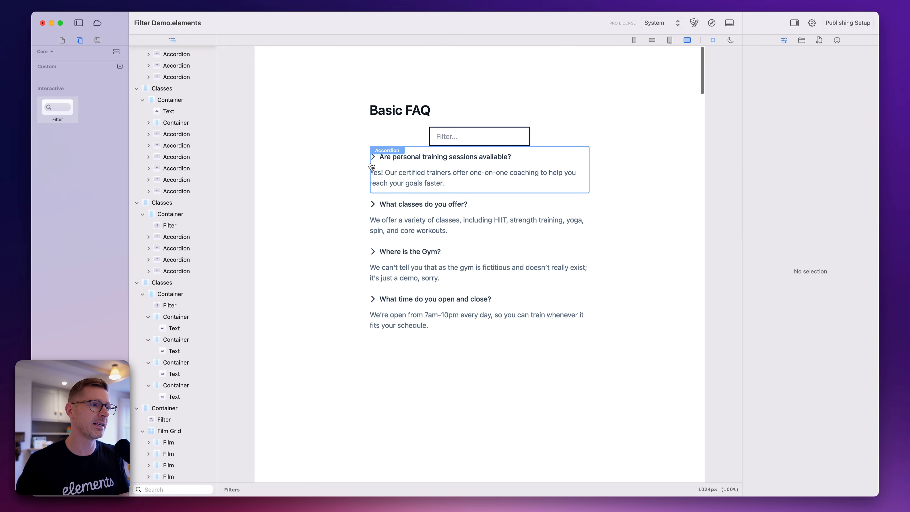
left_click(371, 165)
key("Delete")
left_click(372, 166)
key("Delete")
left_click(372, 165)
key("Delete")
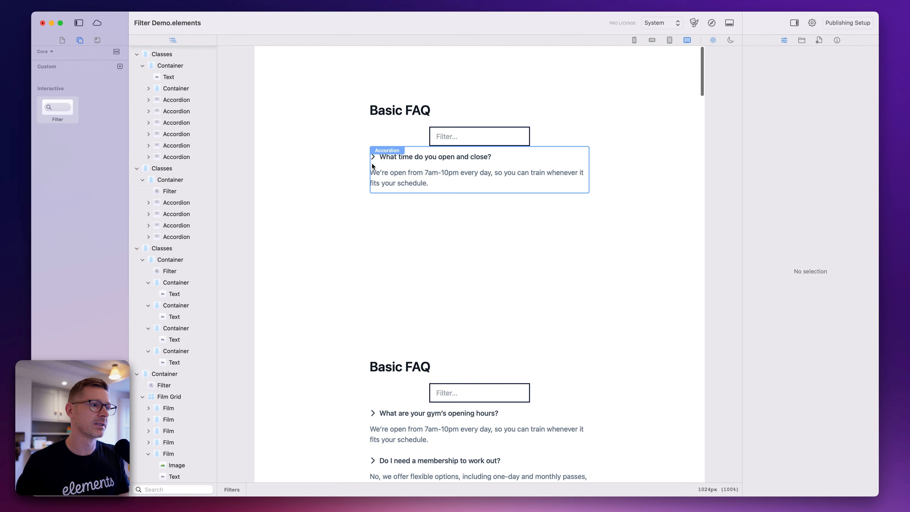
left_click(372, 166)
key("Delete")
Delete the Filter field under the heading of the first Basic FAQ section
left_click(442, 138)
left_click(416, 140)
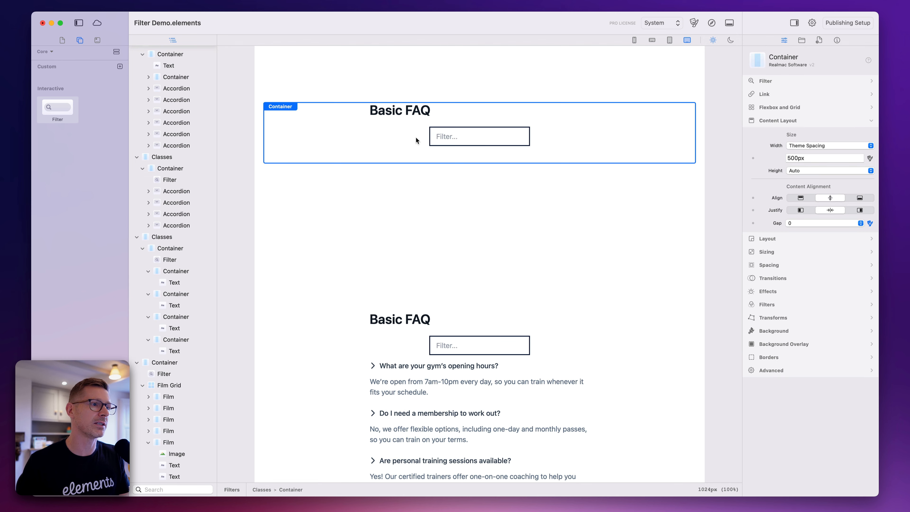
left_click(448, 137)
key("Delete")
left_click(416, 137)
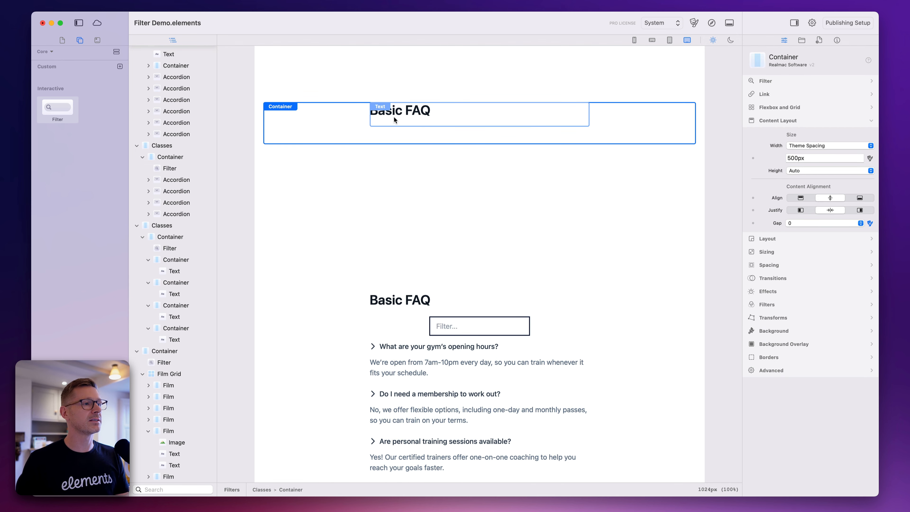
Give the Classes component around the first Basic FAQ a light blue background color
left_click(369, 84)
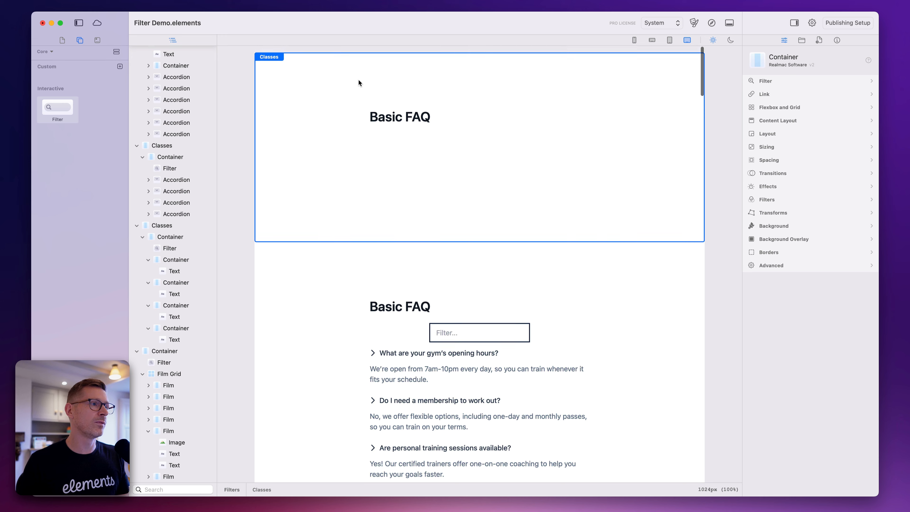
left_click(774, 225)
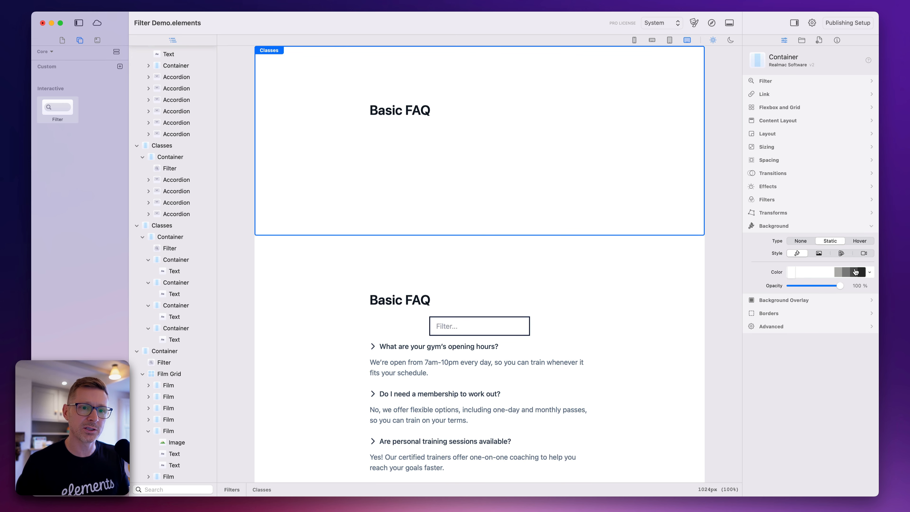
left_click(869, 270)
left_click(867, 300)
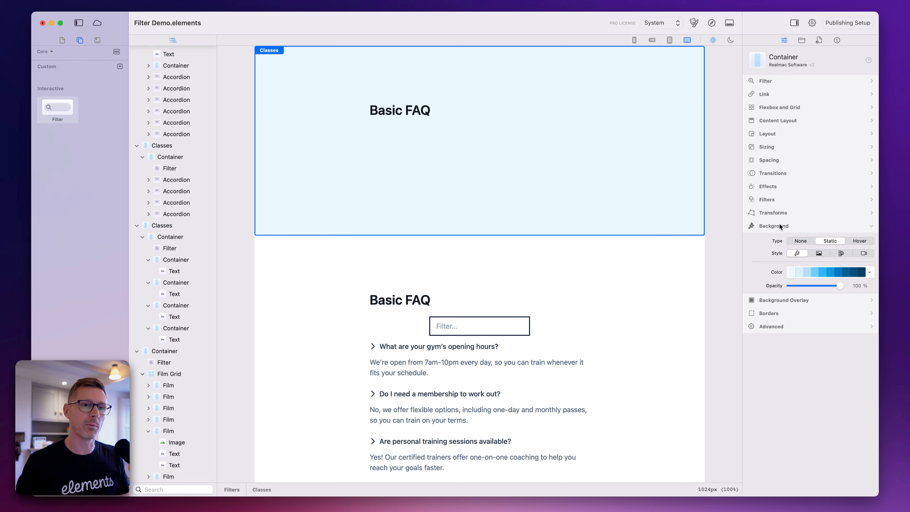
Set the top and bottom padding of the first Classes component to 60
left_click(780, 161)
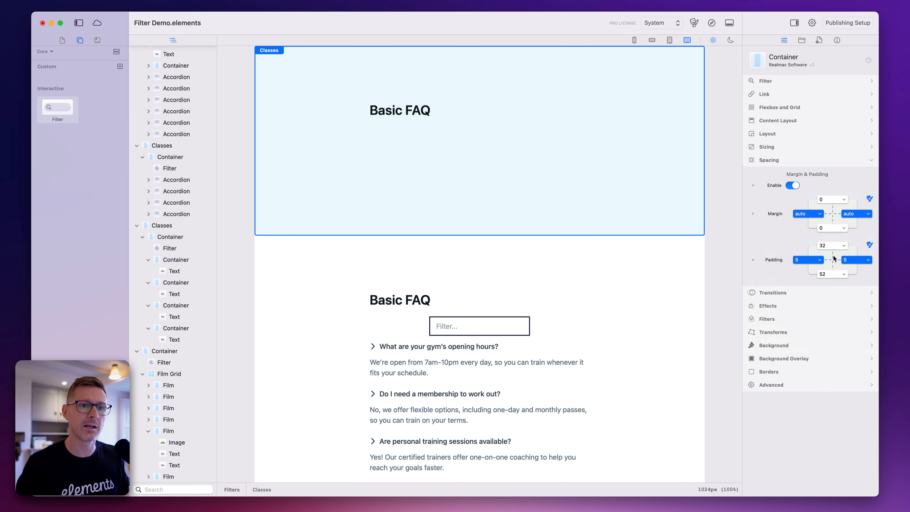
left_click(832, 250)
left_click(835, 247)
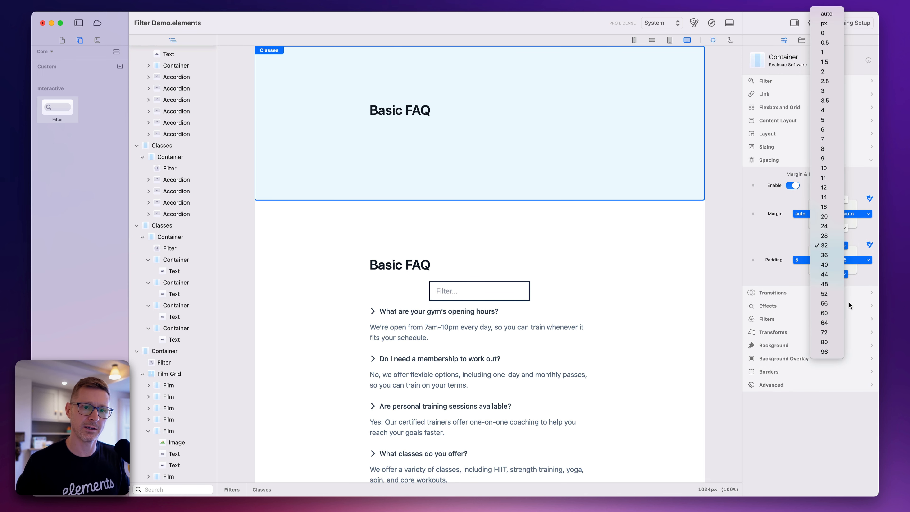
left_click(838, 313)
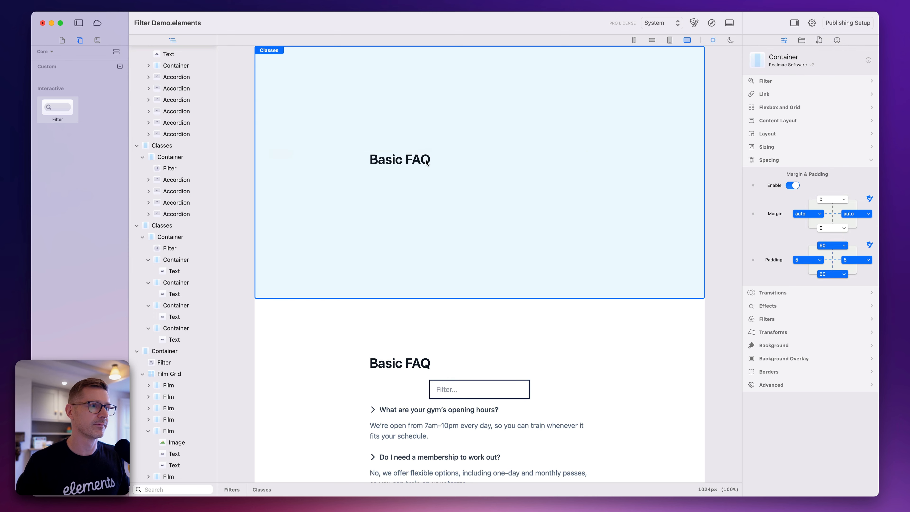
Find the Accordion component with "acc" and add one below the heading in the light blue section
left_click(442, 160)
left_click(374, 92)
left_click(406, 162)
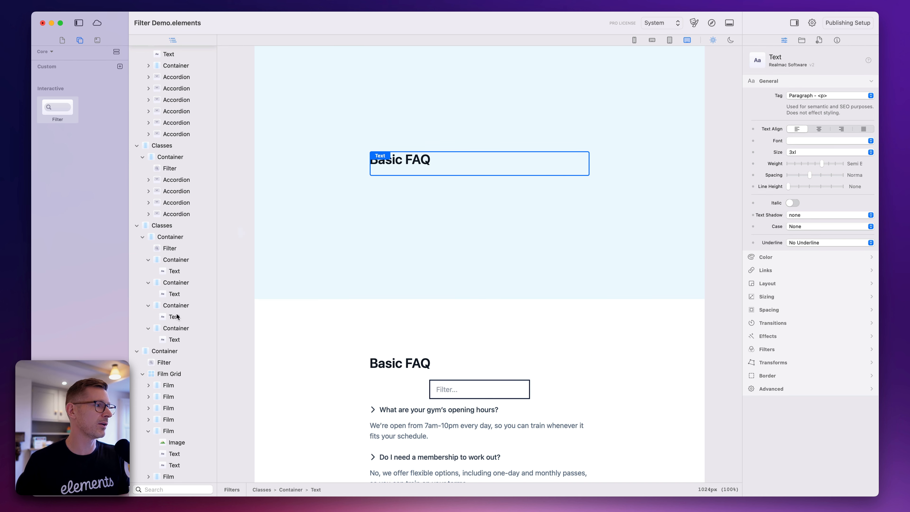
type("acc")
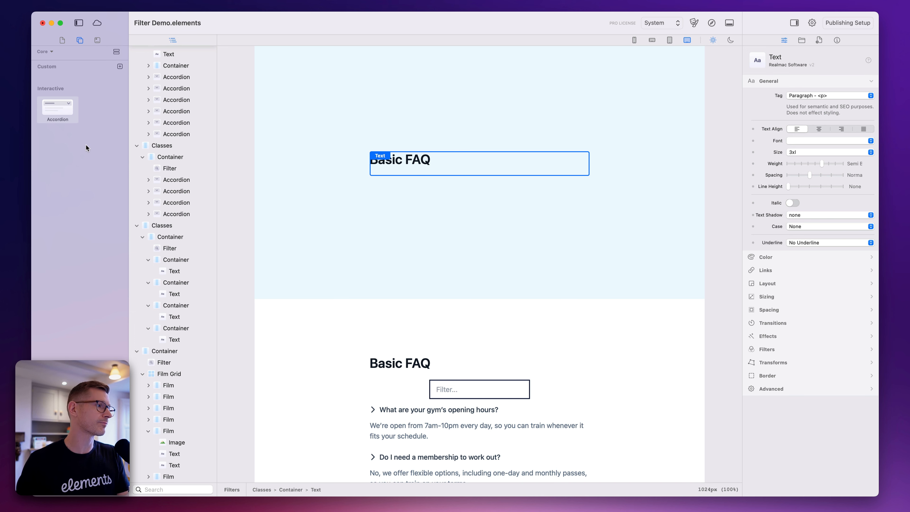
left_click_drag(68, 117, 480, 179)
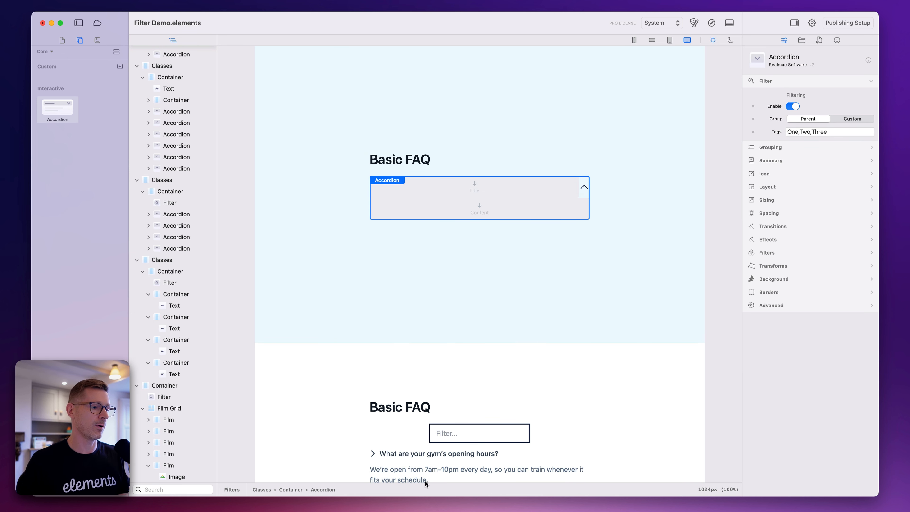
Copy the opening-hours question and answer from the second FAQ into the new accordion's title and content, and duplicate the accordion
left_click_drag(410, 459, 419, 187)
left_click_drag(386, 461, 433, 212)
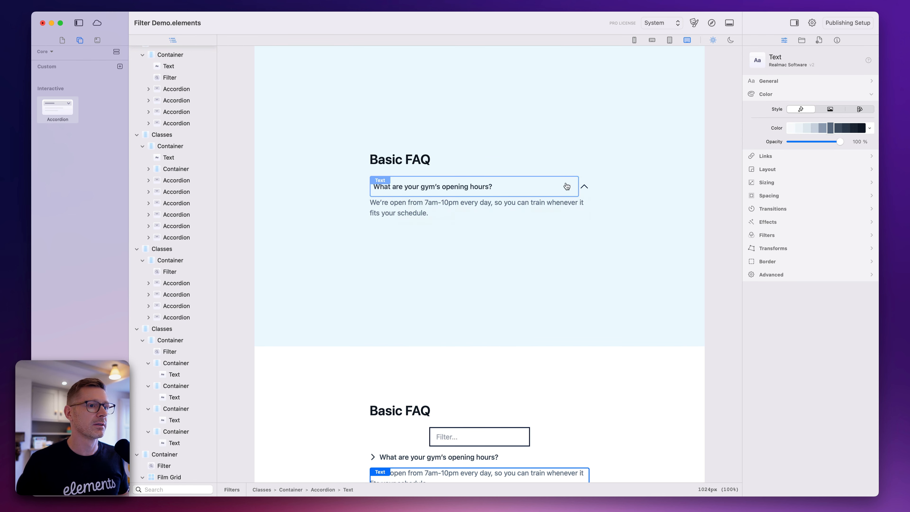
left_click(585, 195)
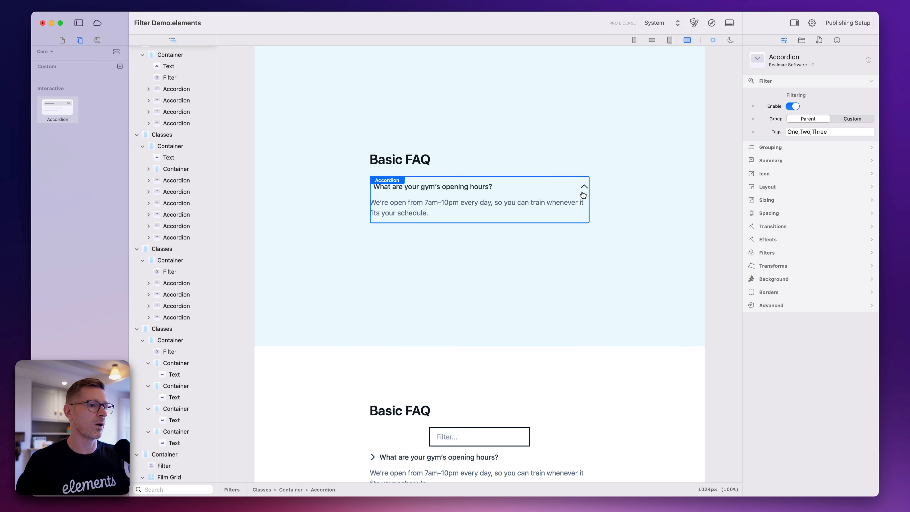
key("super+d")
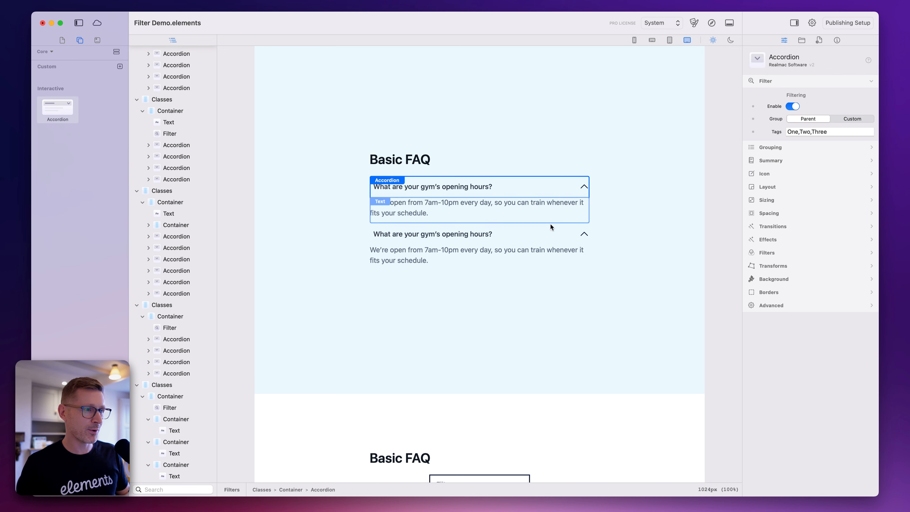
Replace the second accordion's title with a copy of "Do I need a membership to work out?" from the FAQ below
left_click(446, 236)
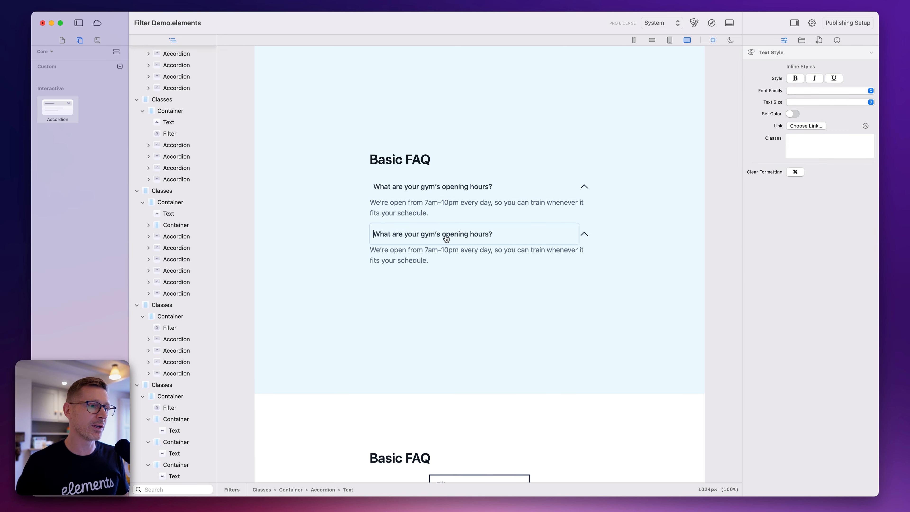
scroll(485, 294, "down", 5)
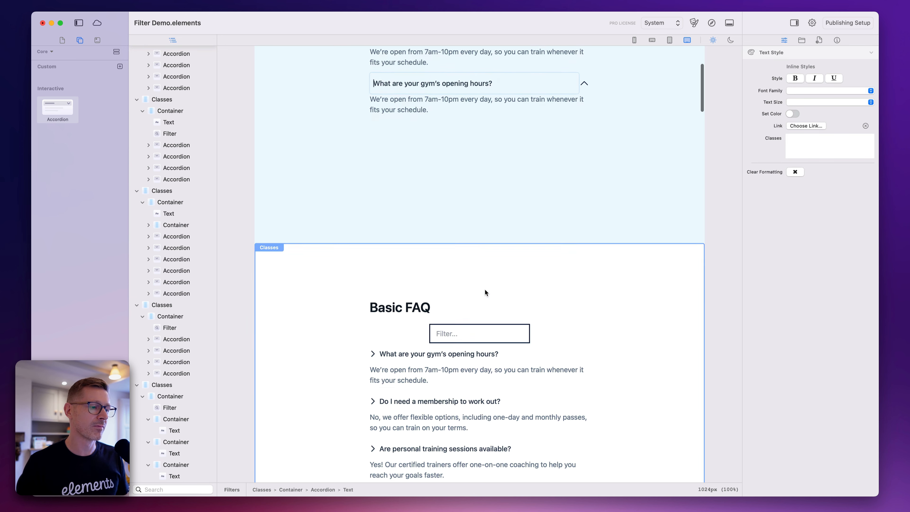
left_click(438, 404)
left_click_drag(542, 332, 468, 91)
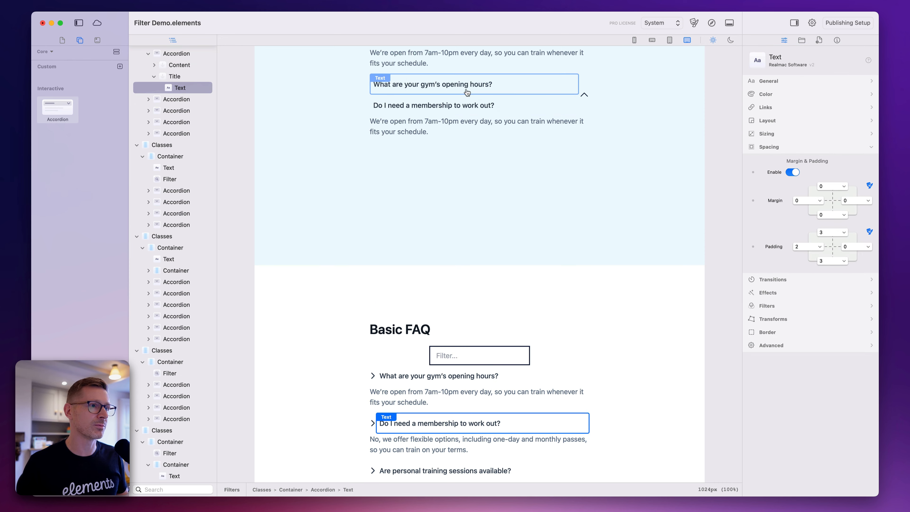
left_click(458, 88)
key("Delete")
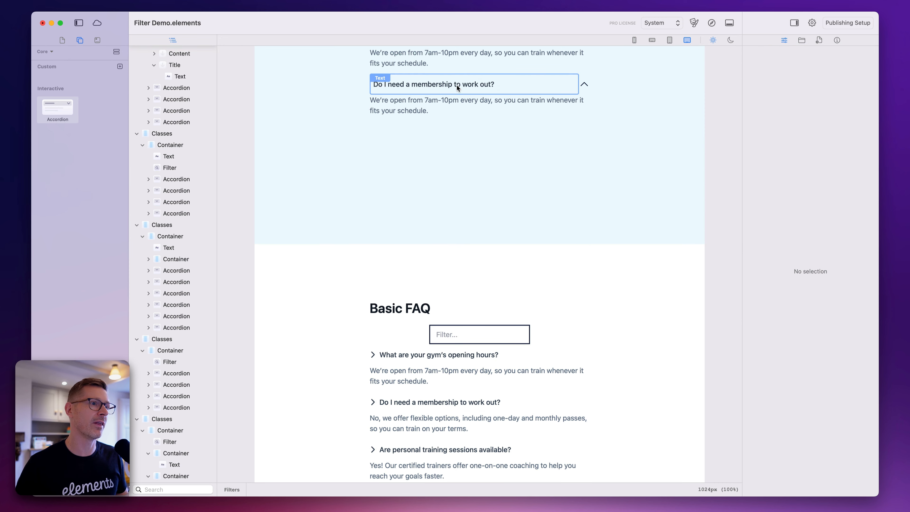
Examine the filtering settings of the two accordions in the light blue section and collapse both in the page outline
scroll(459, 119, "up", 3)
left_click(431, 171)
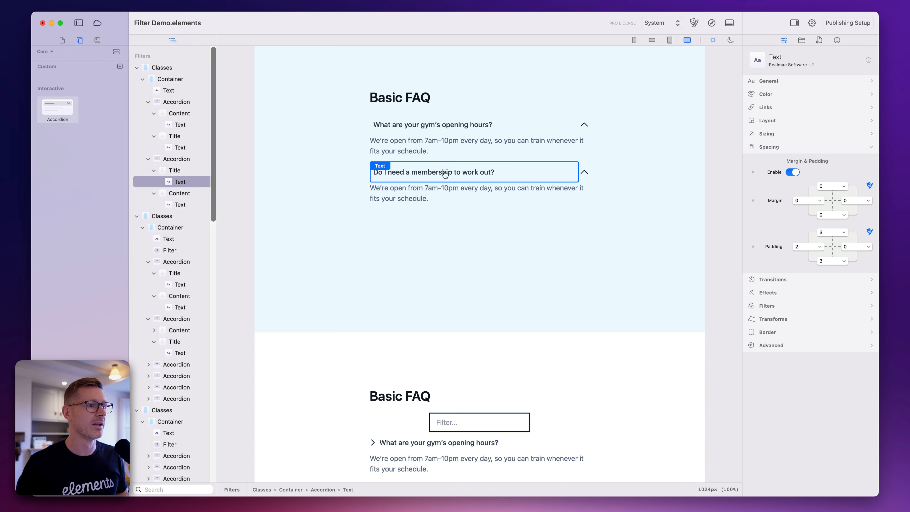
left_click(445, 125)
left_click(442, 173)
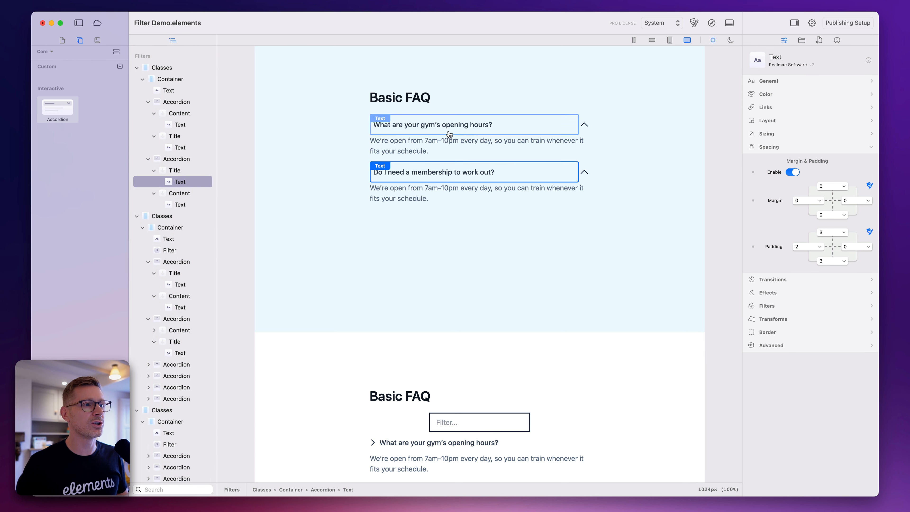
left_click(177, 159)
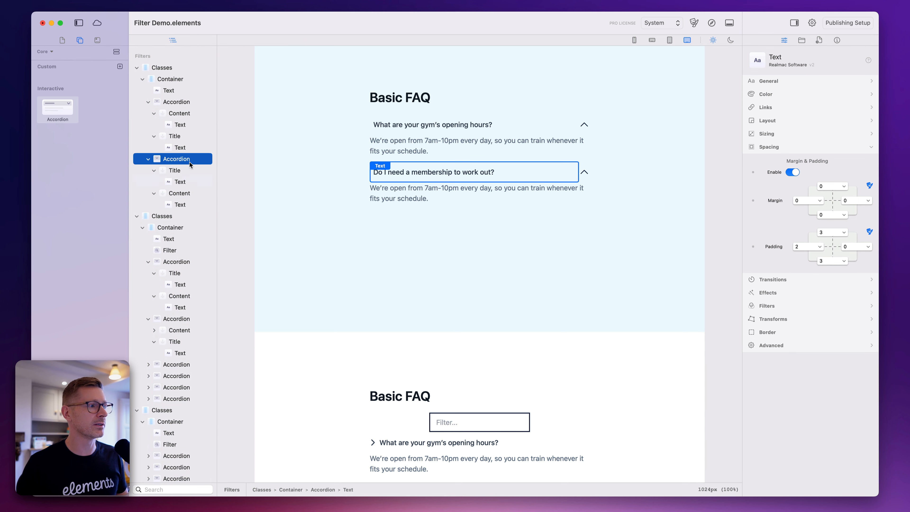
left_click(177, 102)
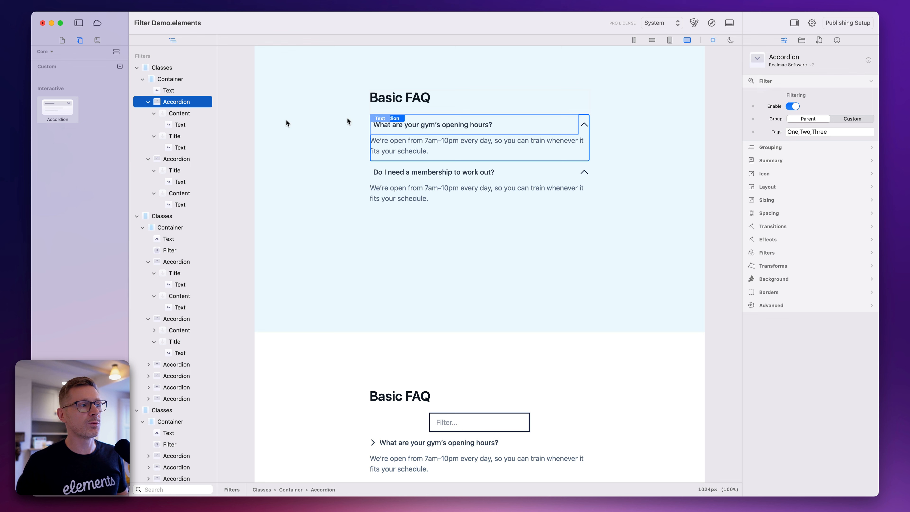
left_click(178, 159)
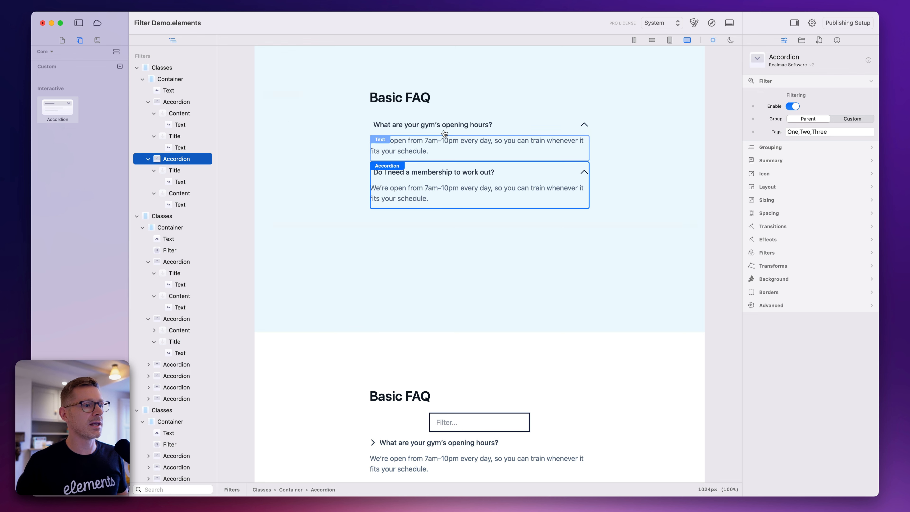
left_click(197, 103)
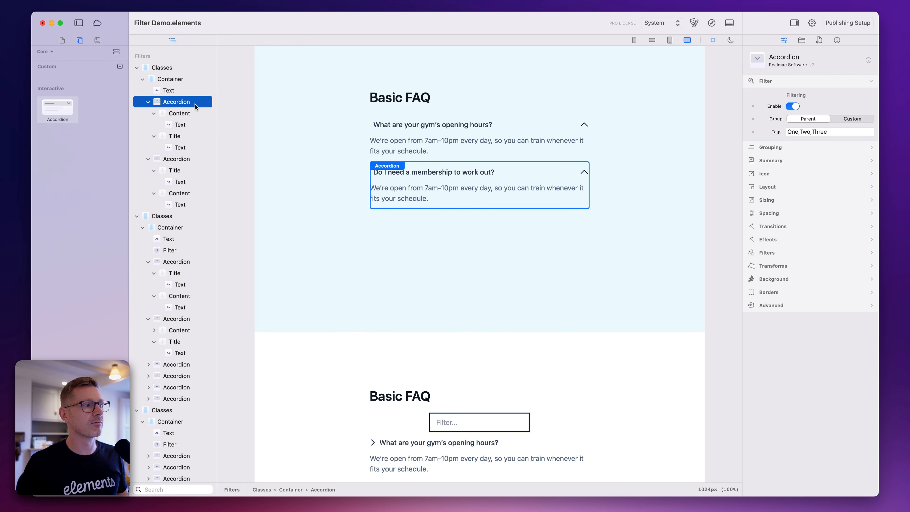
left_click(186, 161)
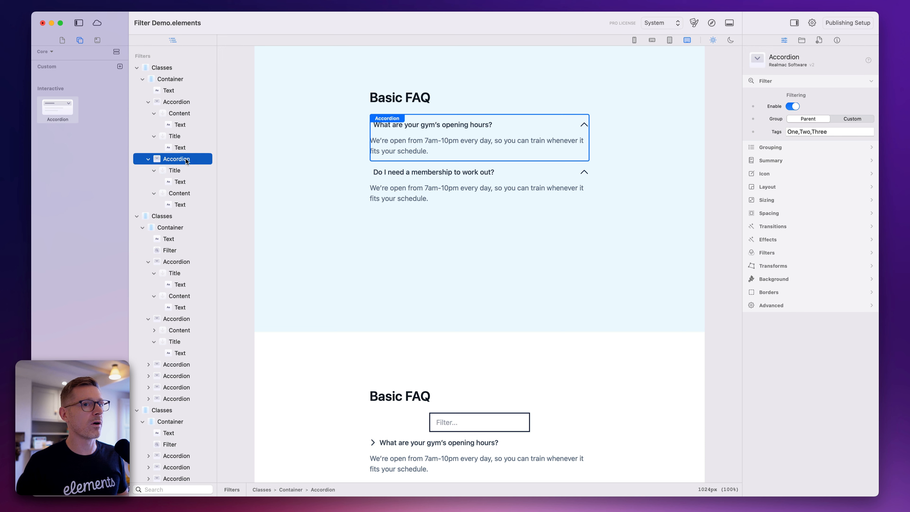
left_click(169, 104)
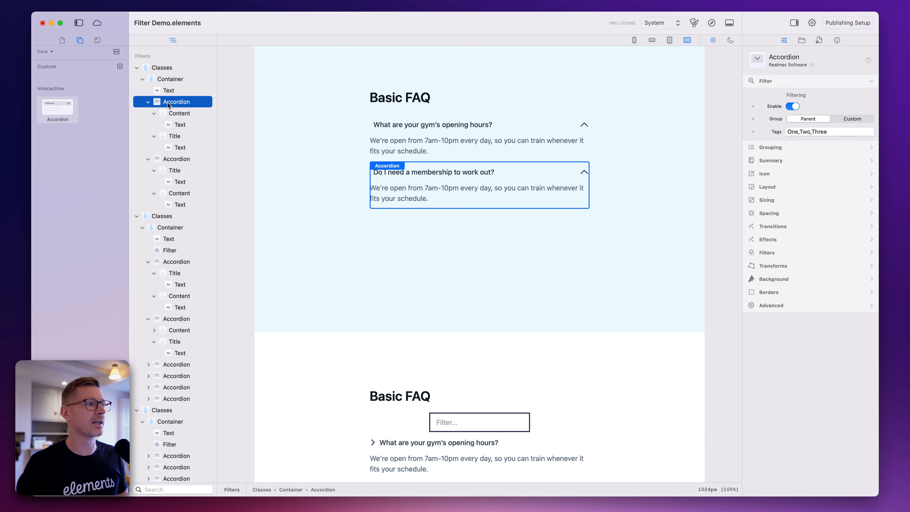
left_click(149, 102)
left_click(148, 114)
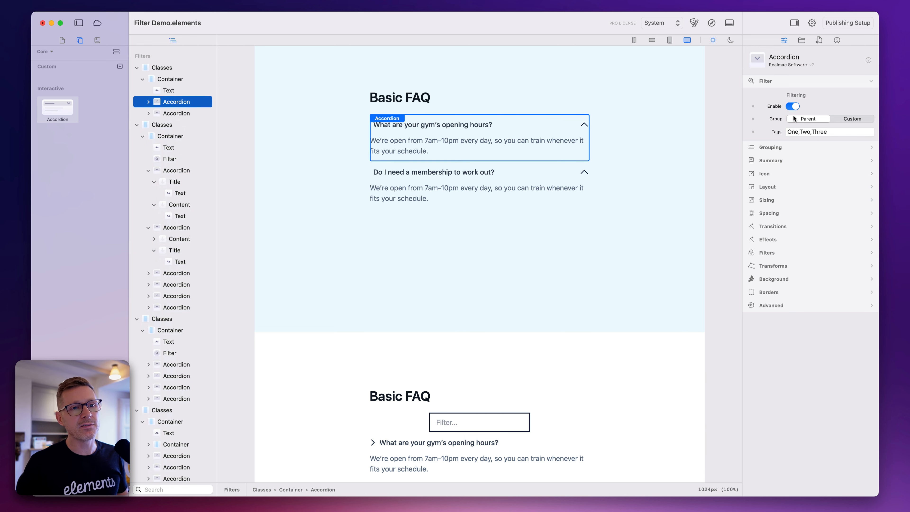
Find the Filter component with "fil" and add it between the Basic FAQ heading and the first accordion in the light blue section
left_click(168, 79)
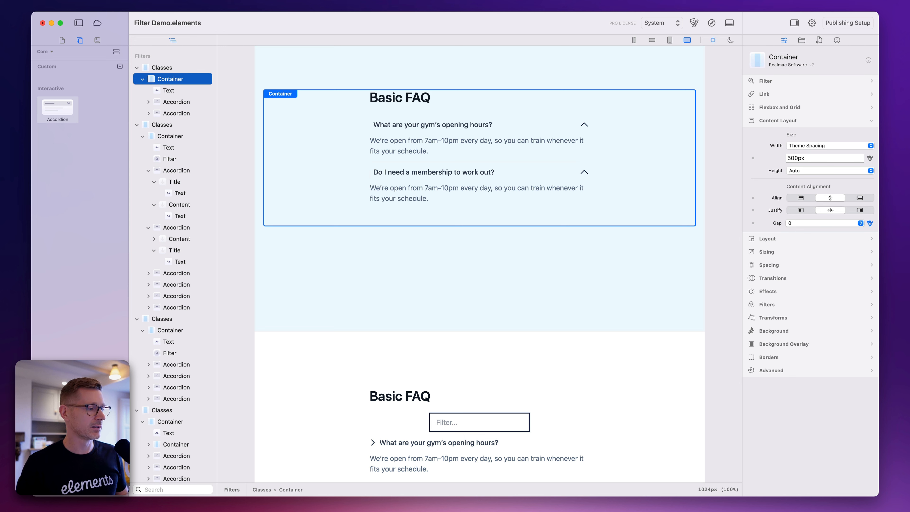
double_click(80, 490)
type("fil")
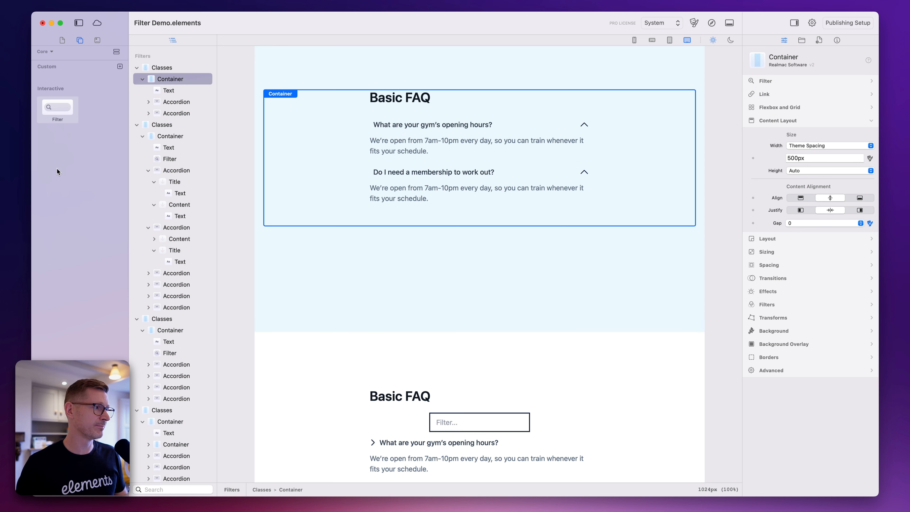
left_click_drag(57, 107, 463, 108)
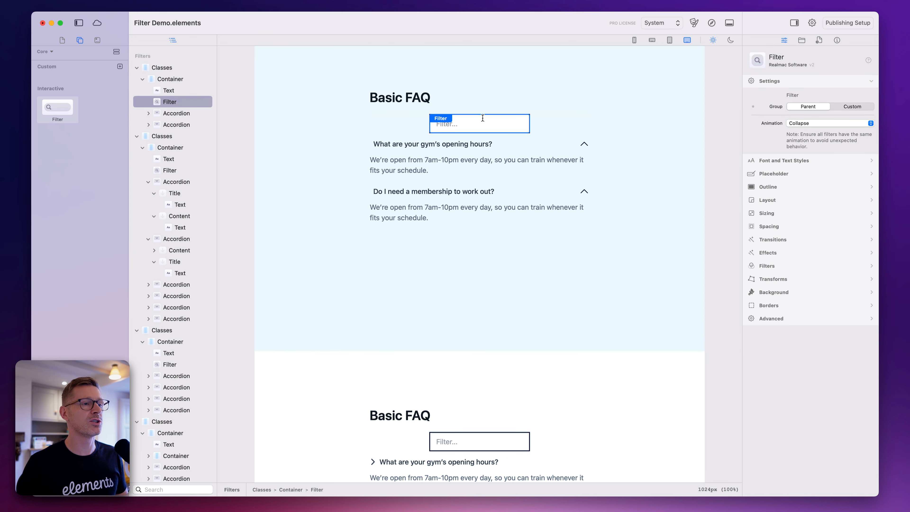
left_click(552, 107)
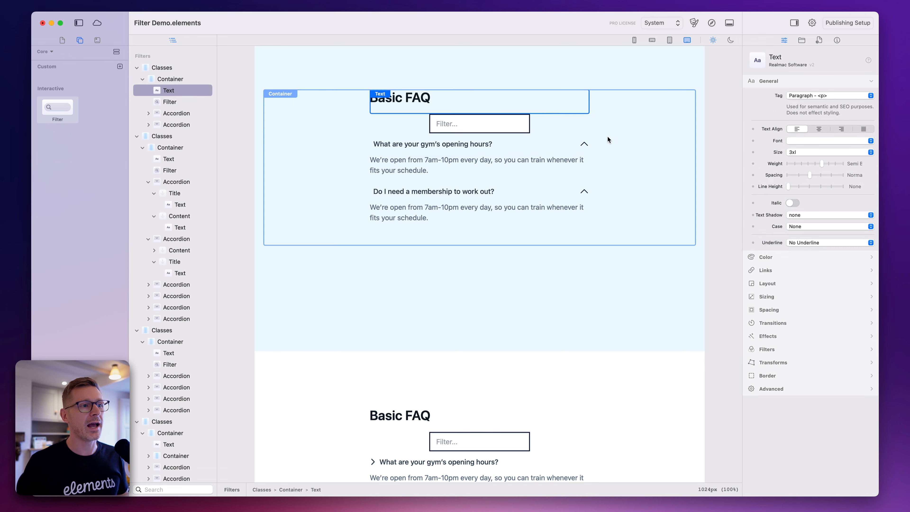
Preview the page in the browser, test the light blue section's filter with "mem" and "gym", clear it and return to Elements
left_click(712, 23)
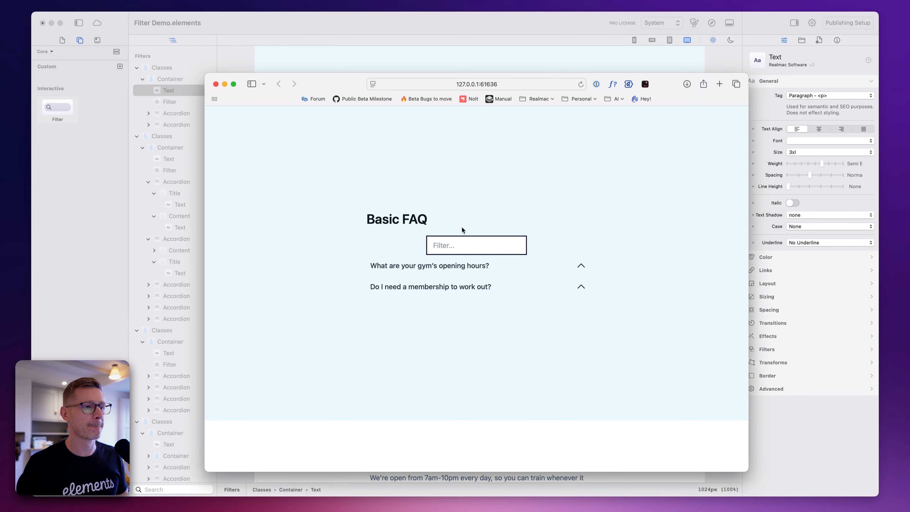
left_click(457, 246)
type("memb")
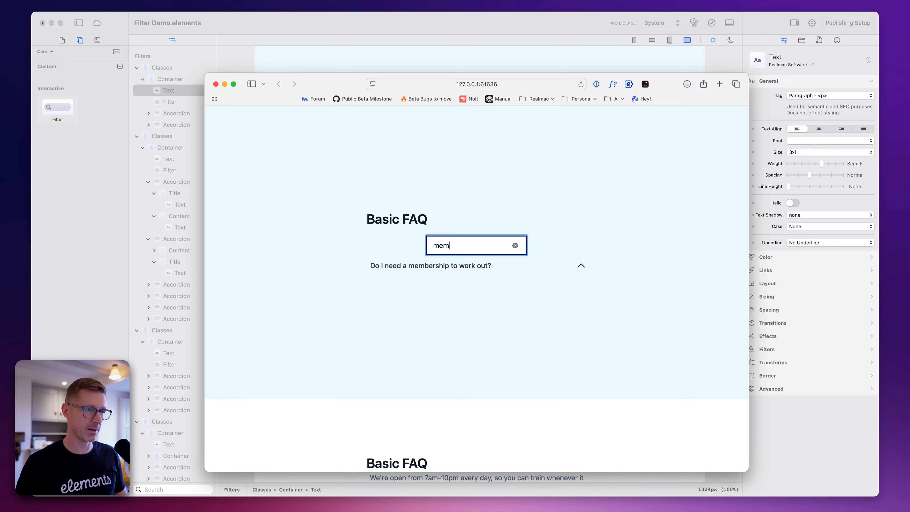
key("BackSpace")
key("BackSpace")
key("BackSpace")
key("BackSpace")
type("ym")
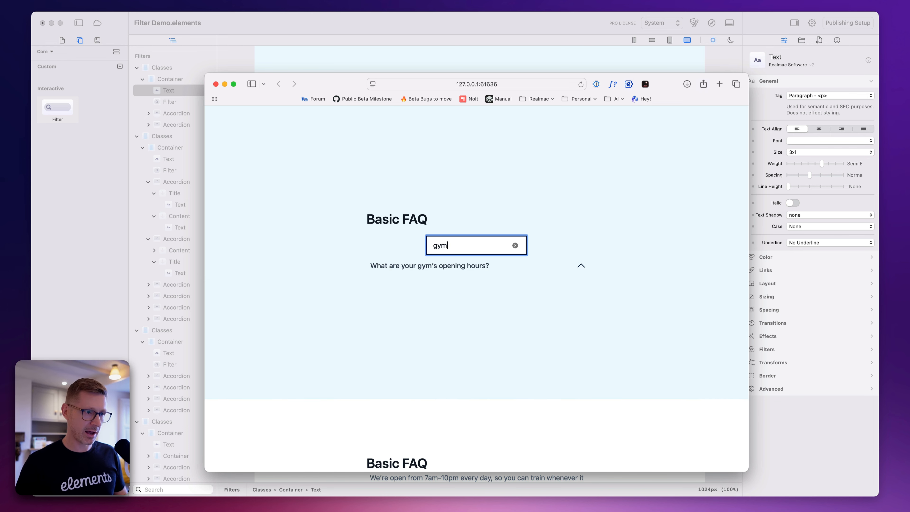
key("BackSpace")
key("BackSpace")
key("BackSpace")
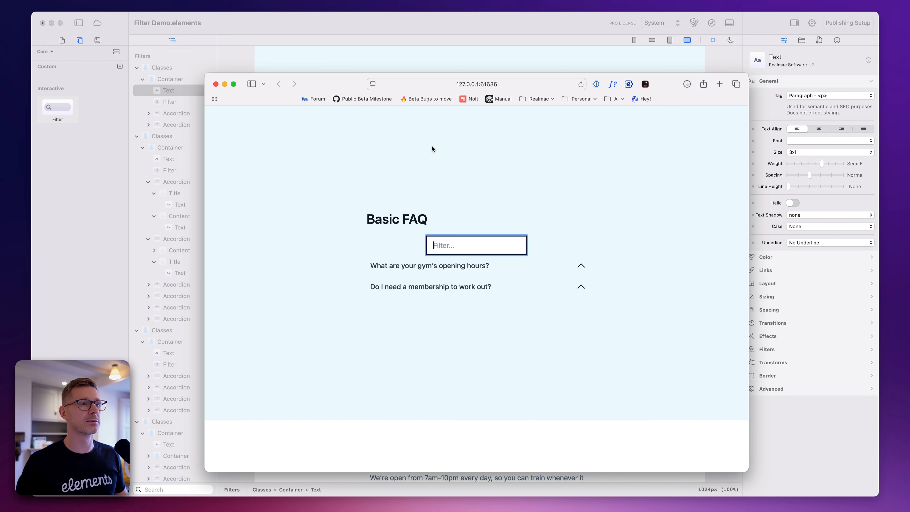
left_click(461, 21)
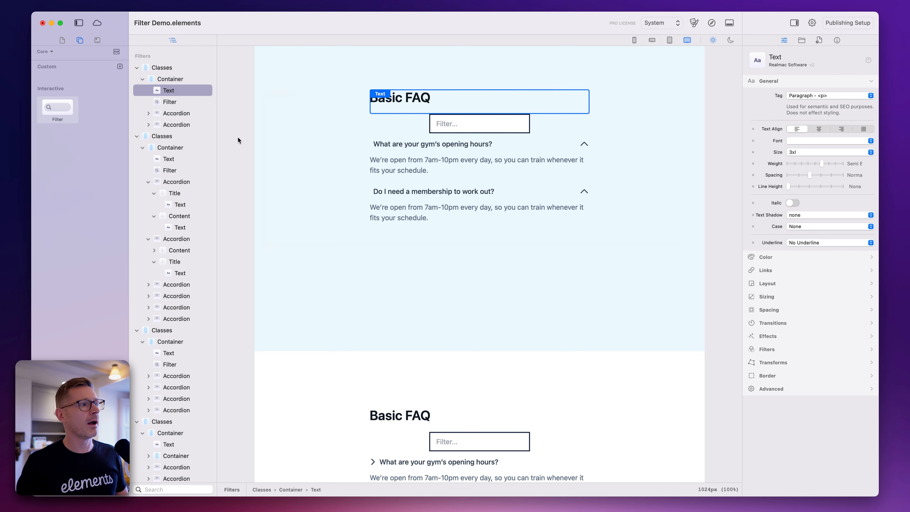
Find the Container component with "cont", add it above the Basic FAQ container, and move the Filter into it
left_click(583, 142)
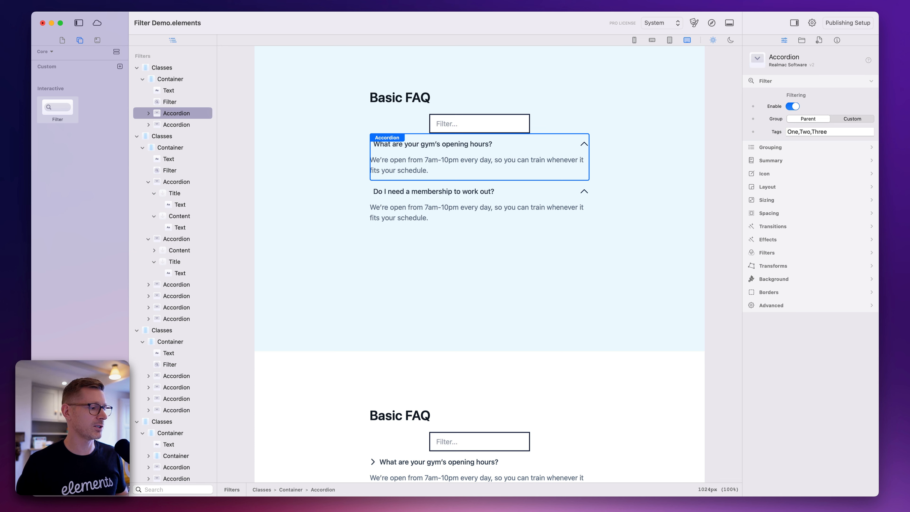
type("cont")
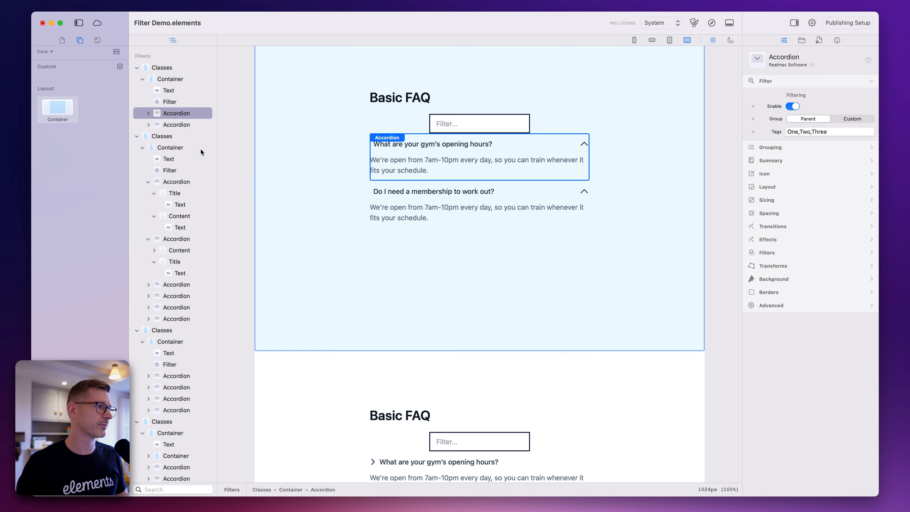
left_click_drag(81, 104, 460, 91)
left_click_drag(466, 145, 561, 97)
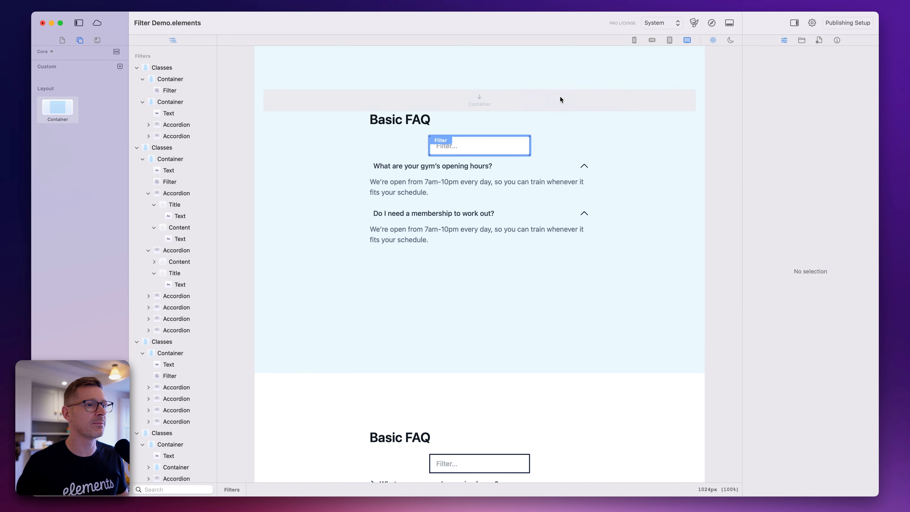
left_click(557, 96)
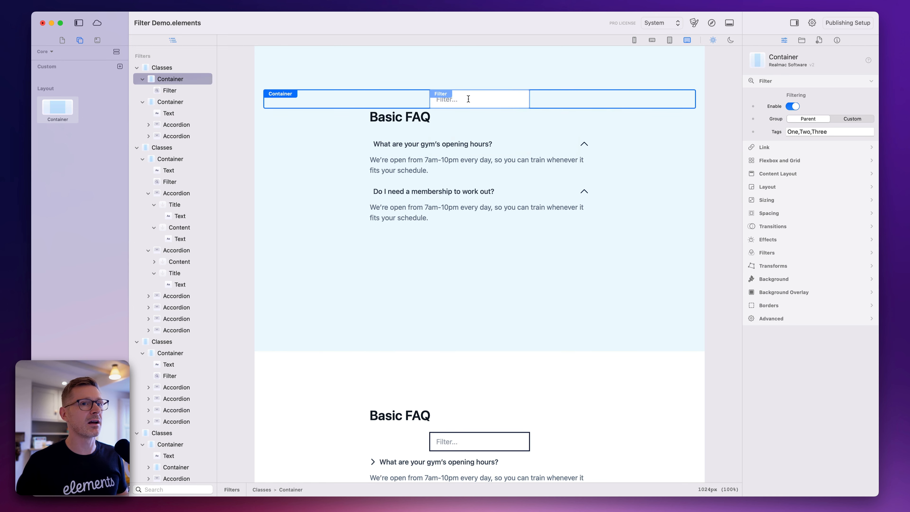
Preview the page and test the separated filter with "askjdhaskdha" and "gym", clear it and return to Elements
left_click(712, 23)
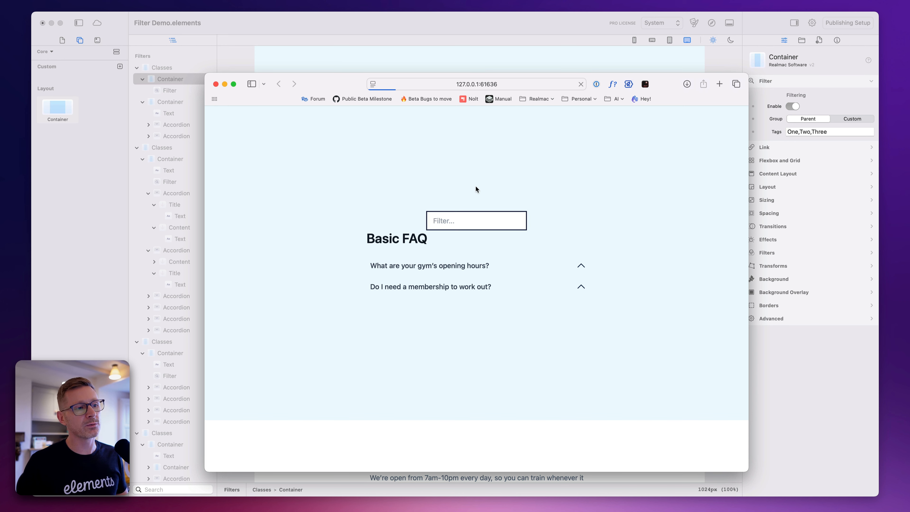
type("asdfasdfasd")
key("super+a")
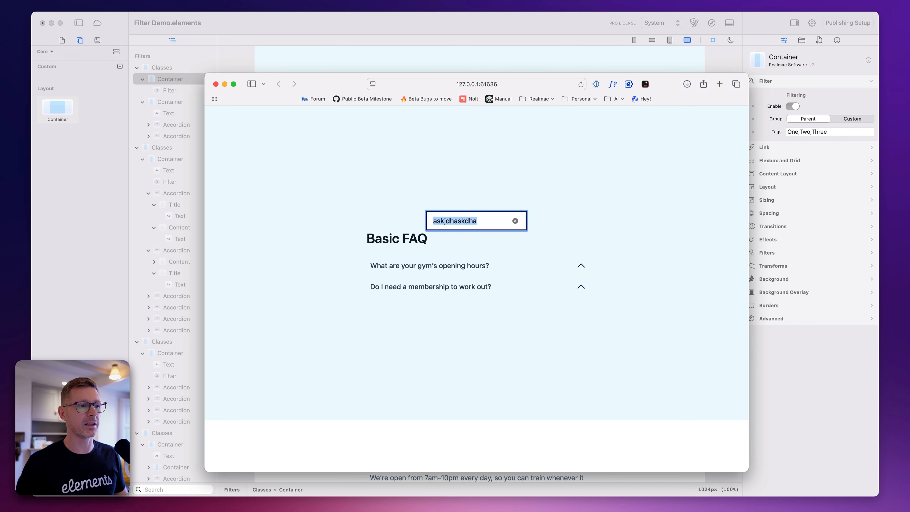
key("BackSpace")
type("gym")
key("super+a")
key("BackSpace")
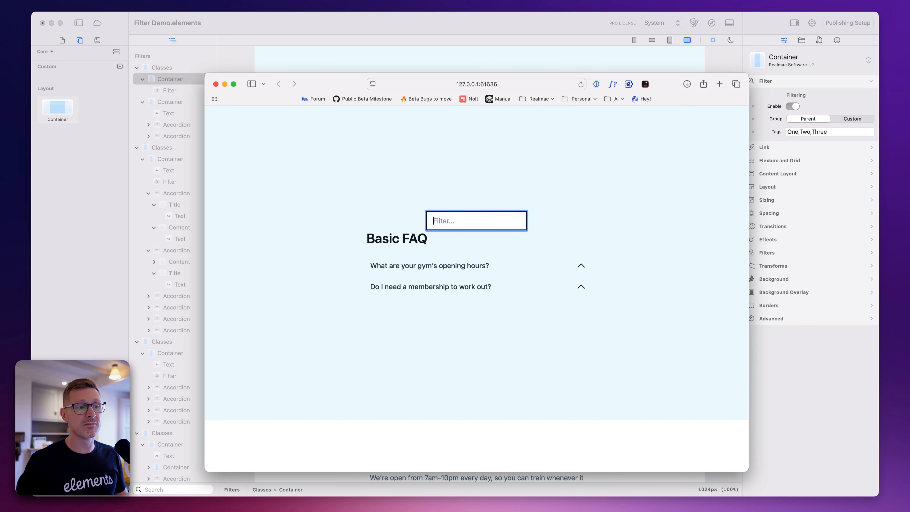
left_click(515, 24)
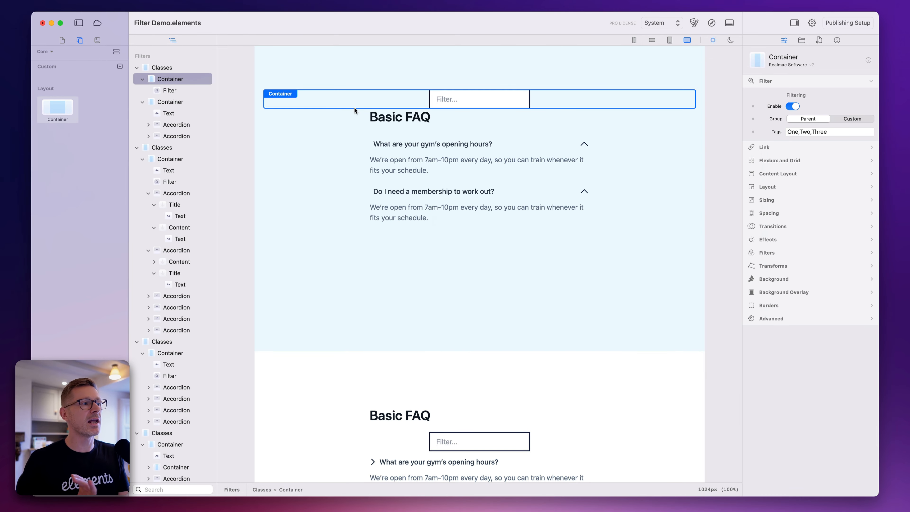
Switch the separated Filter's group from Parent to Custom and set its Group ID to demo-filter, ready to copy
left_click(170, 92)
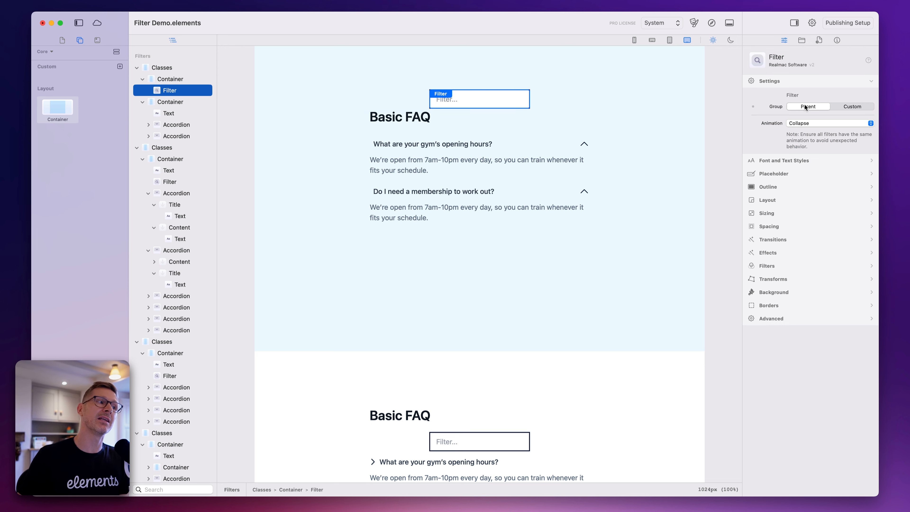
left_click(184, 80)
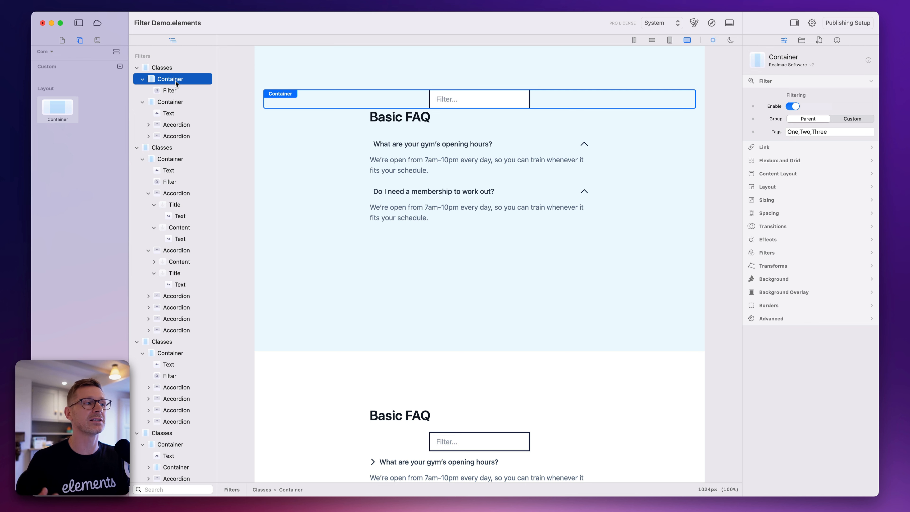
left_click(165, 91)
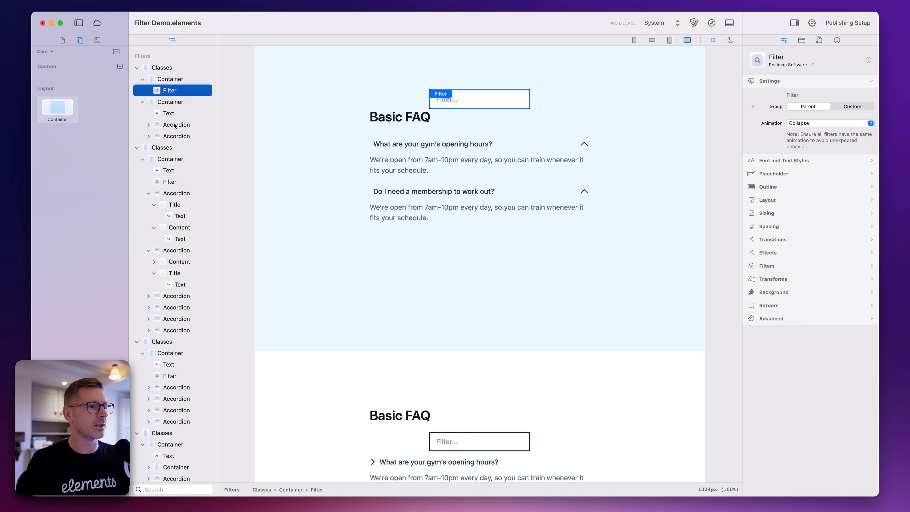
left_click(183, 79)
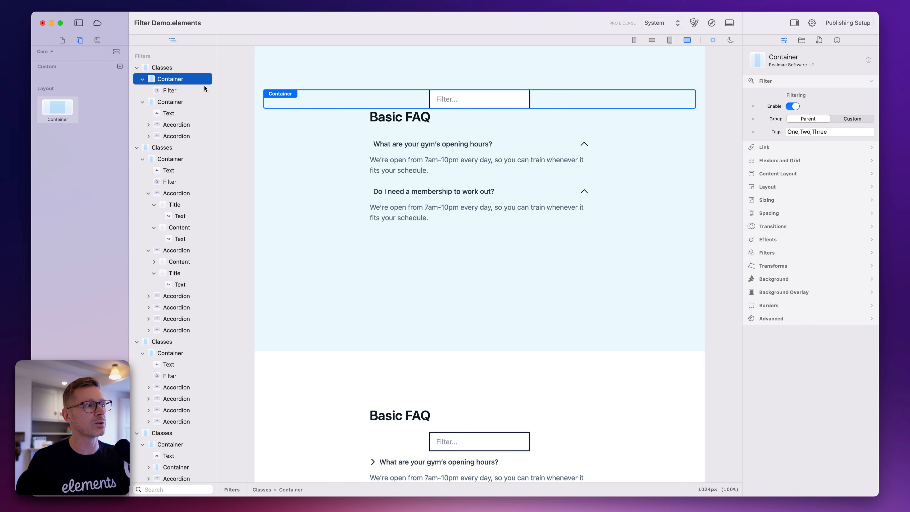
left_click(164, 89)
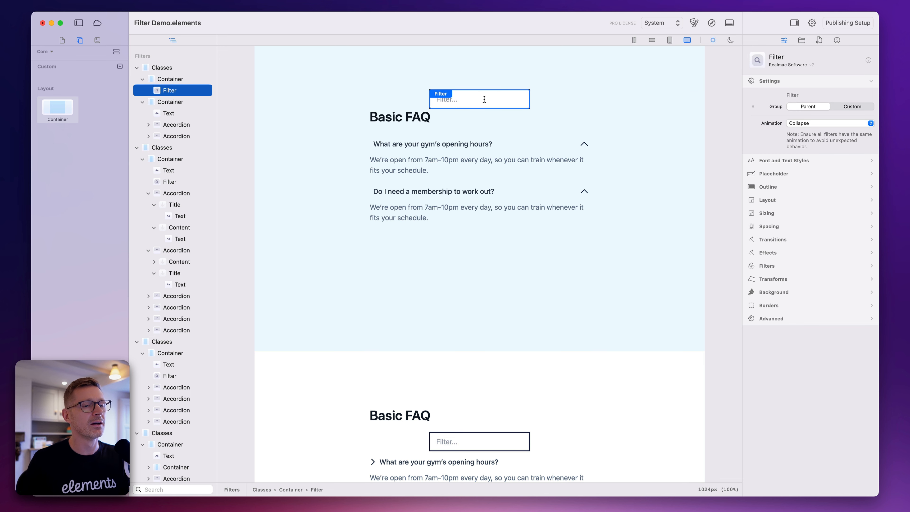
left_click(860, 107)
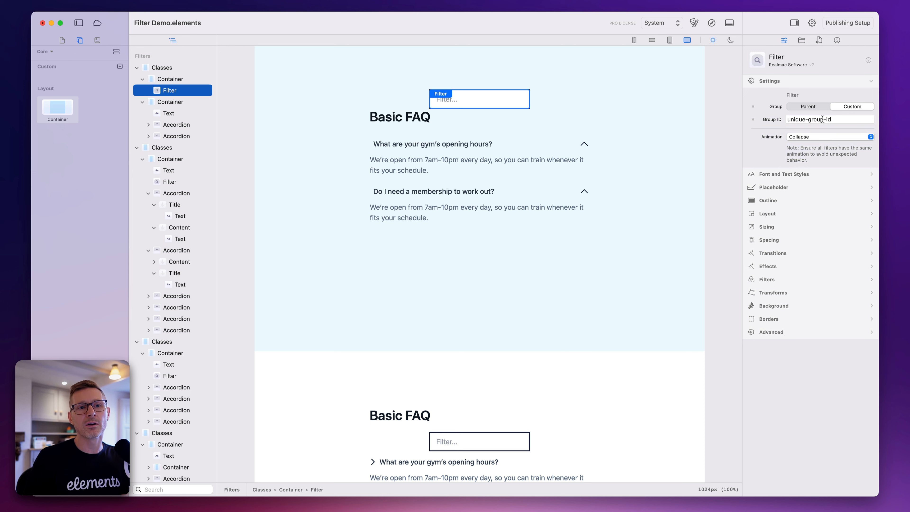
left_click_drag(825, 119, 786, 119)
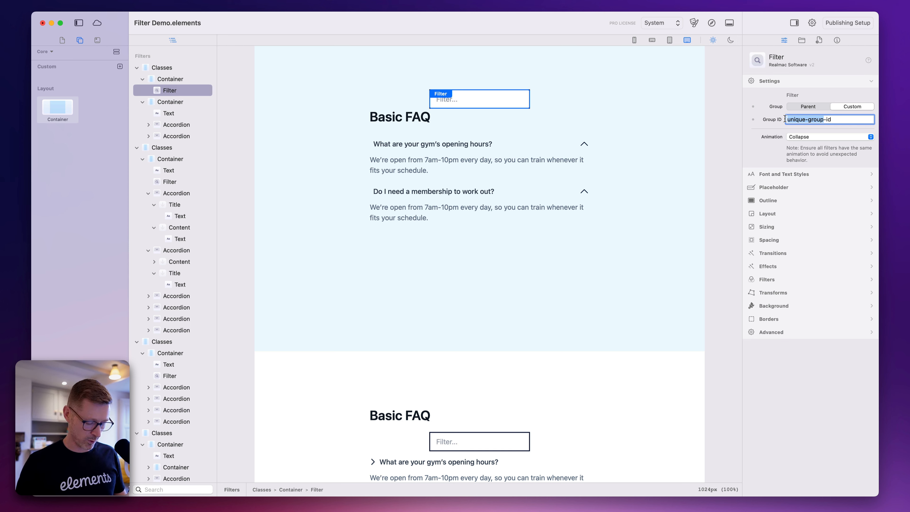
type("demo-filter")
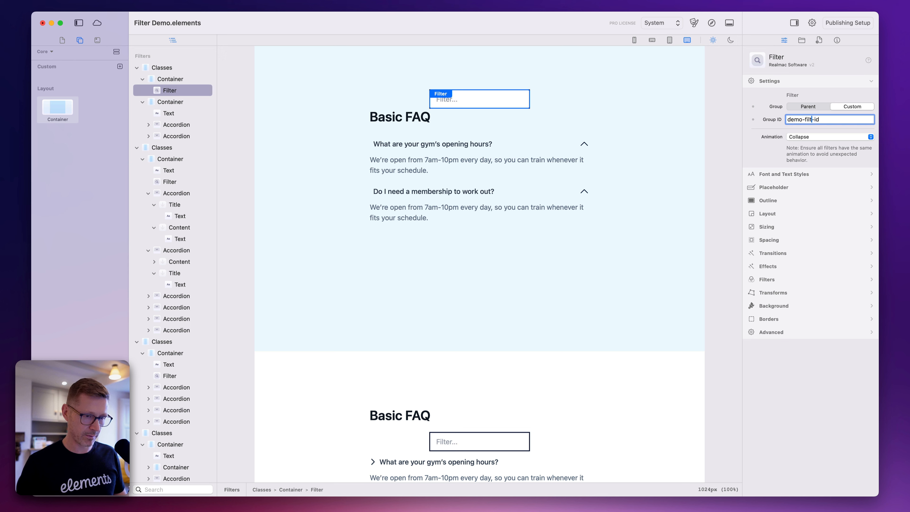
key("BackSpace")
key("shift+super+Right")
key("BackSpace")
key("super+a")
key("super+c")
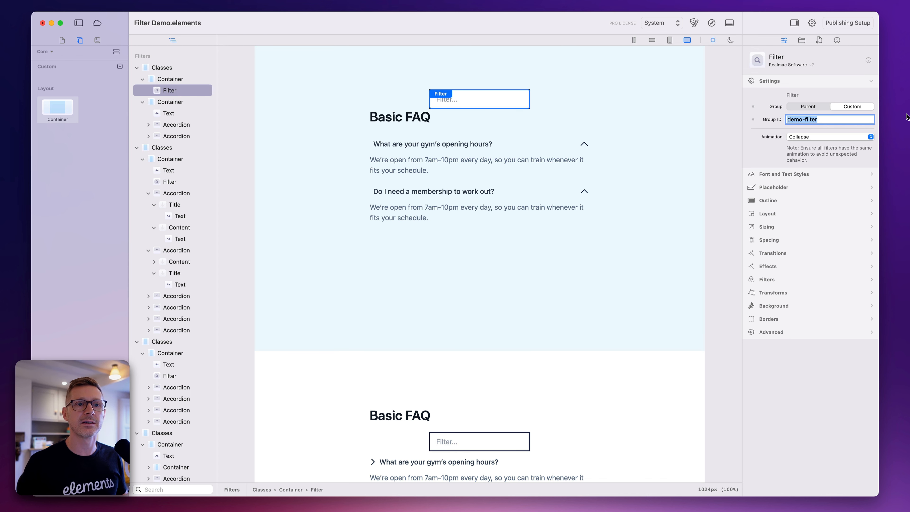
Set both accordions in the light blue section to the Custom filtering group with Group ID demo-filter
left_click(186, 125)
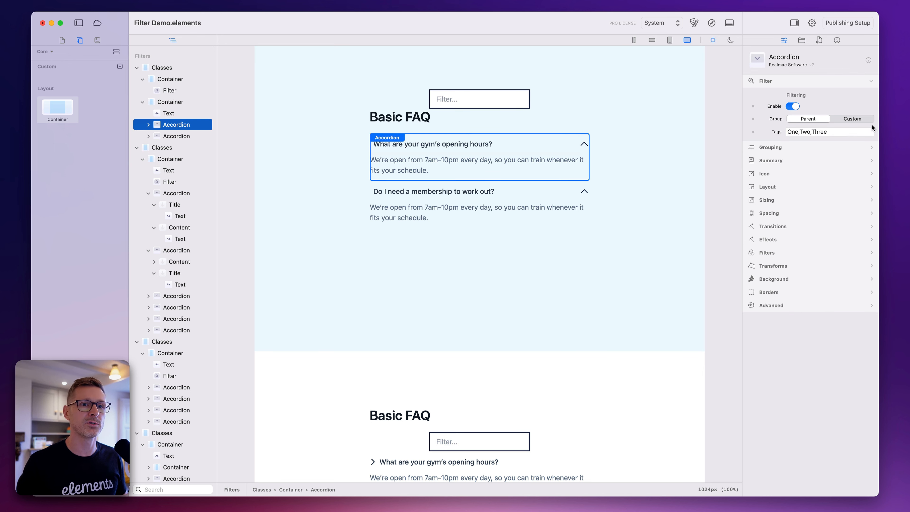
left_click(856, 119)
left_click(844, 130)
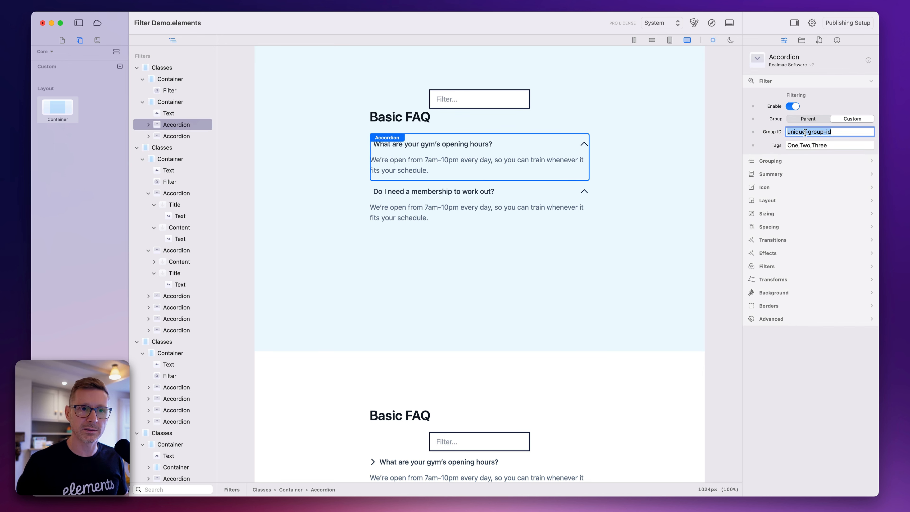
key("super+v")
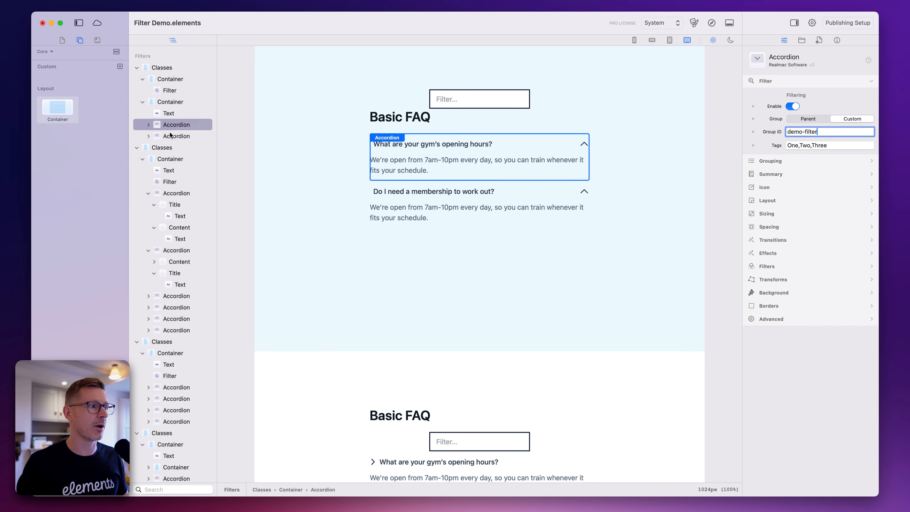
left_click(172, 136)
left_click(845, 132)
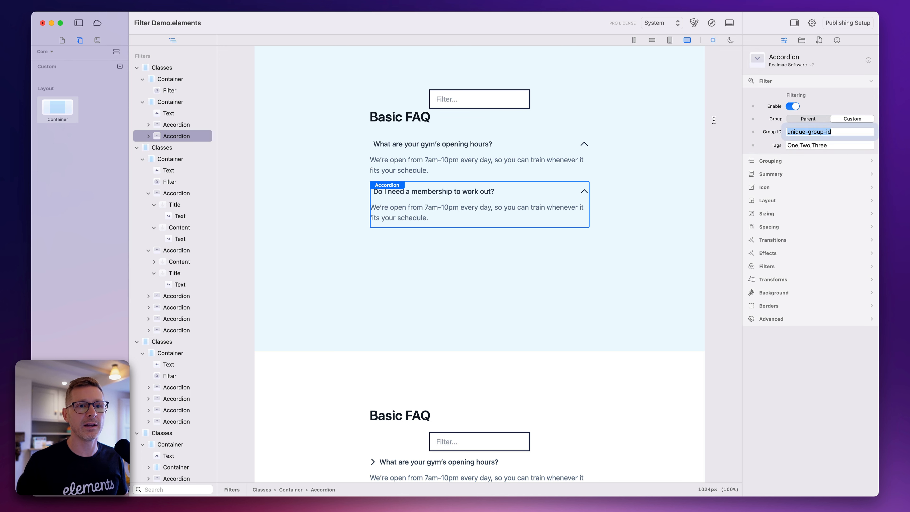
key("super+v")
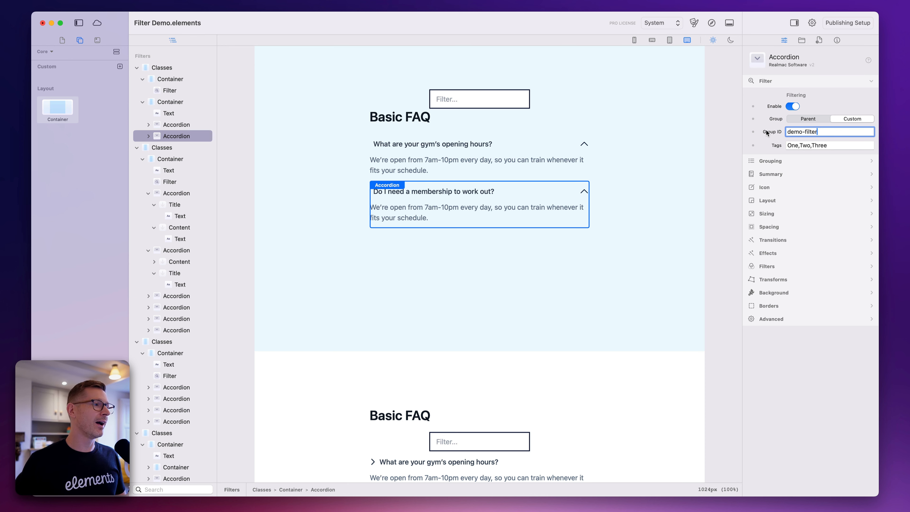
Check the Filter's Group ID in the light blue section and set its animation to Fade
scroll(513, 126, "down", 1)
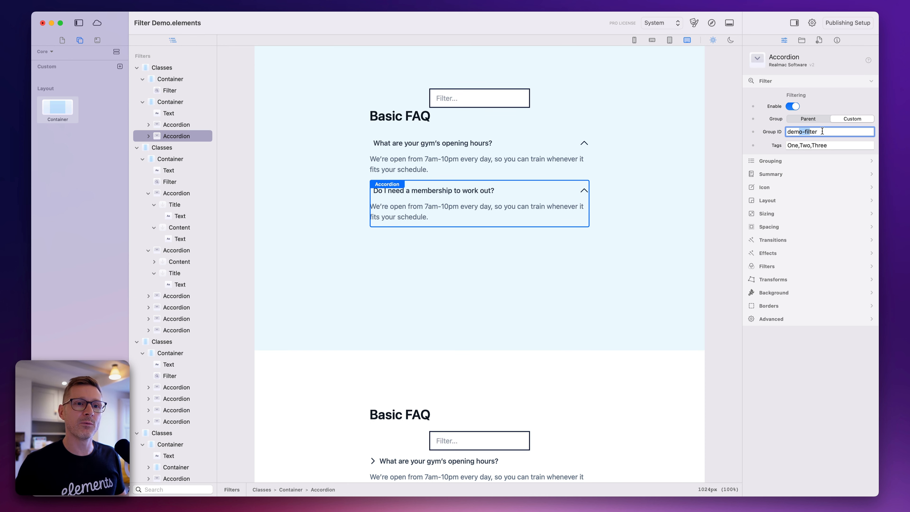
left_click(523, 97)
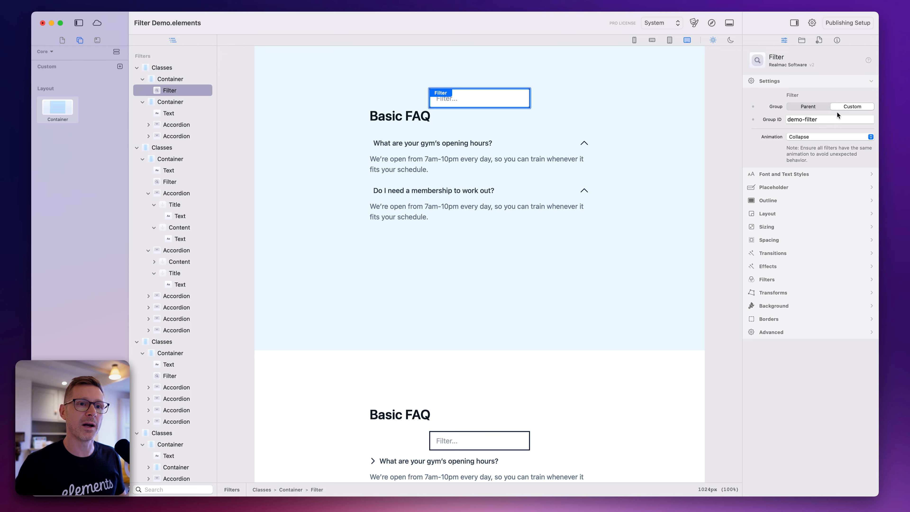
left_click_drag(836, 119, 734, 107)
key("super+c")
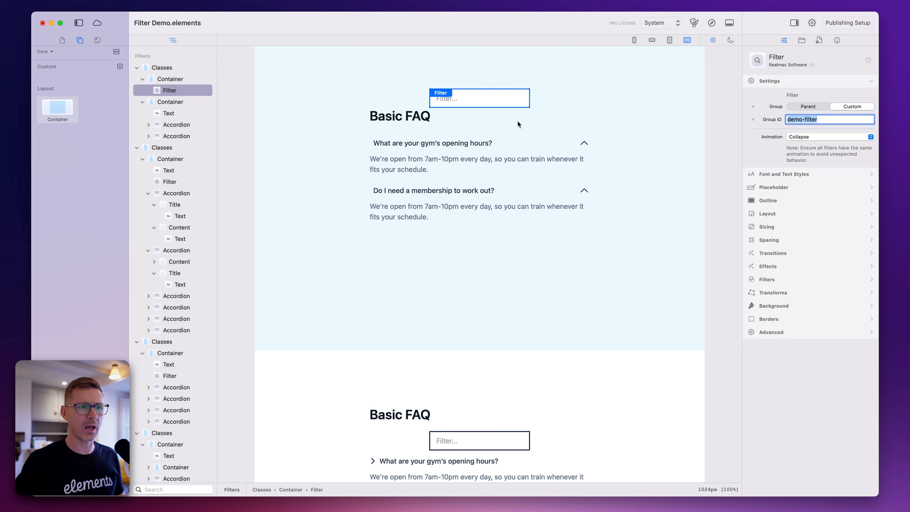
left_click(810, 135)
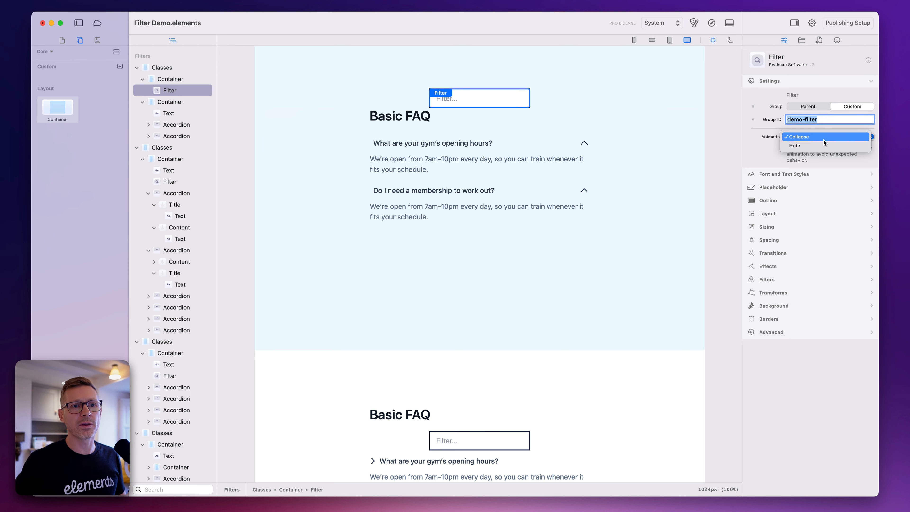
left_click(810, 144)
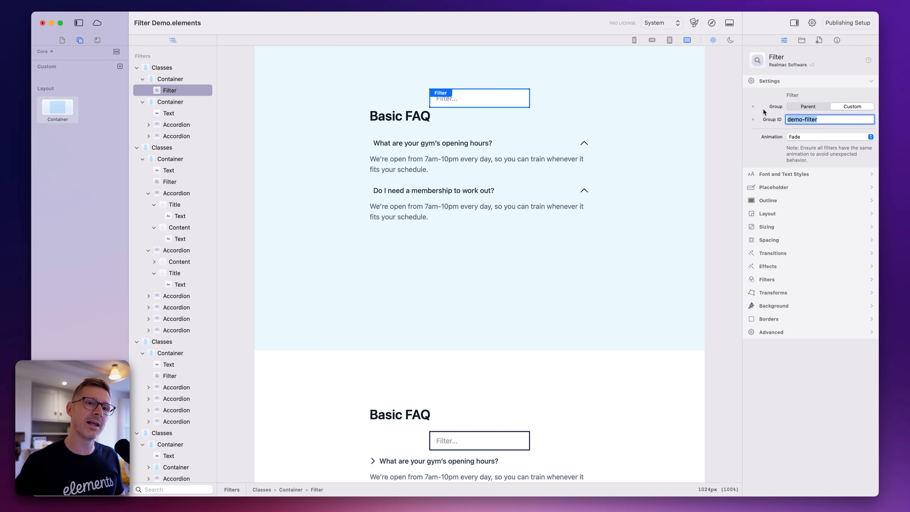
Preview the page in the browser and test the fading filter with "gym" and "member"
left_click(712, 22)
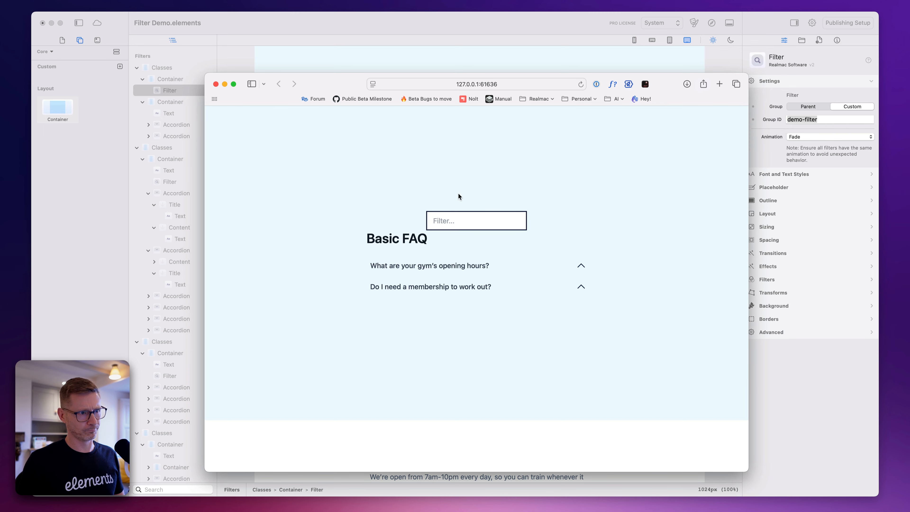
left_click(455, 215)
type("gym")
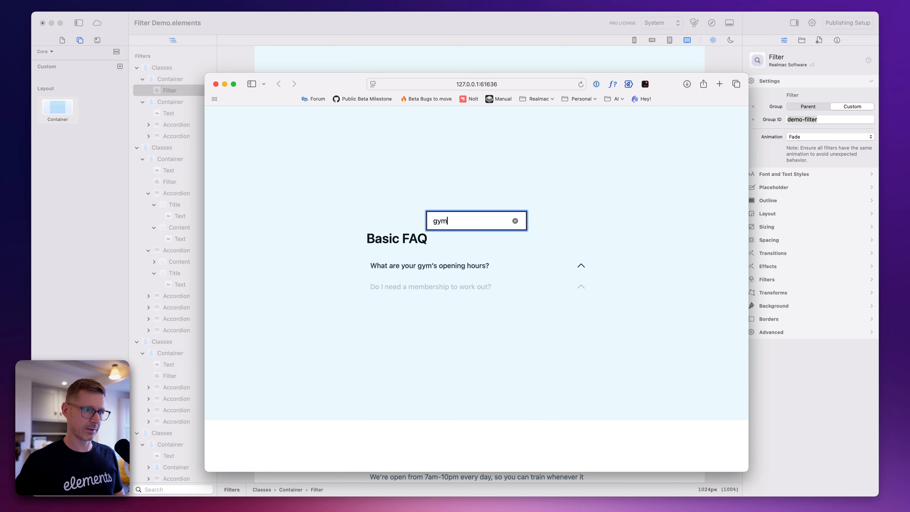
key("super+a")
key("BackSpace")
type("member")
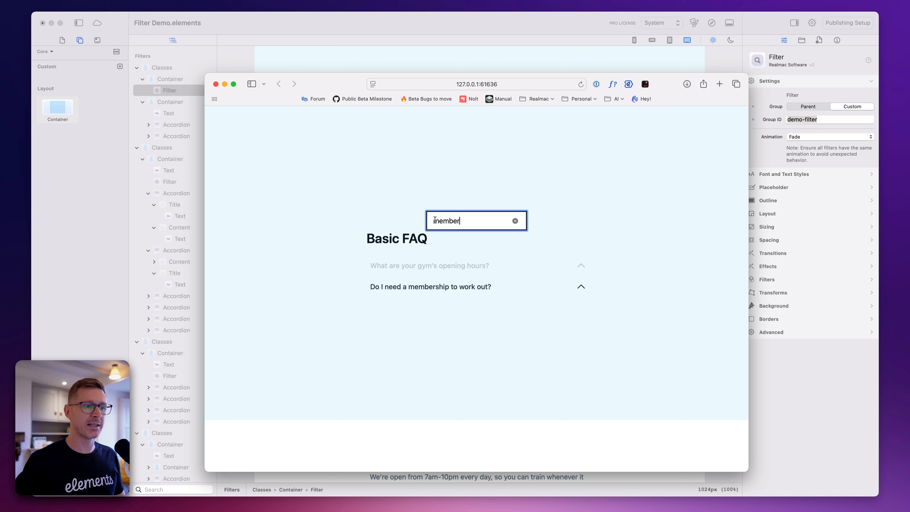
Clear the preview's filter, return to Elements and add a Container between the Basic FAQ heading and the first accordion
key("super+a")
key("BackSpace")
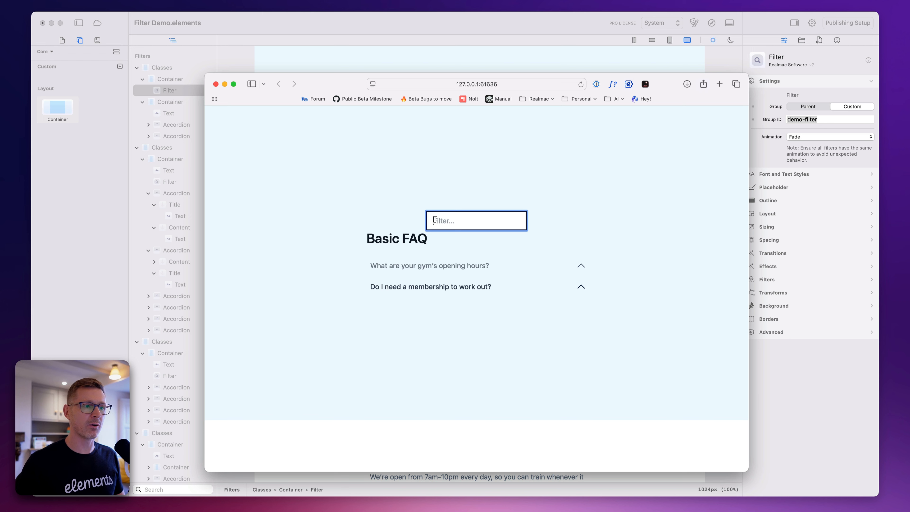
left_click(423, 44)
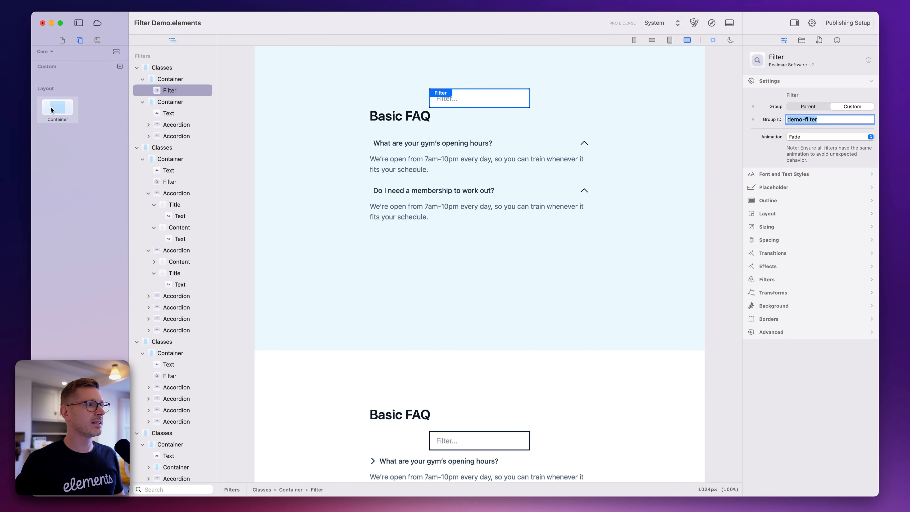
left_click_drag(50, 108, 407, 128)
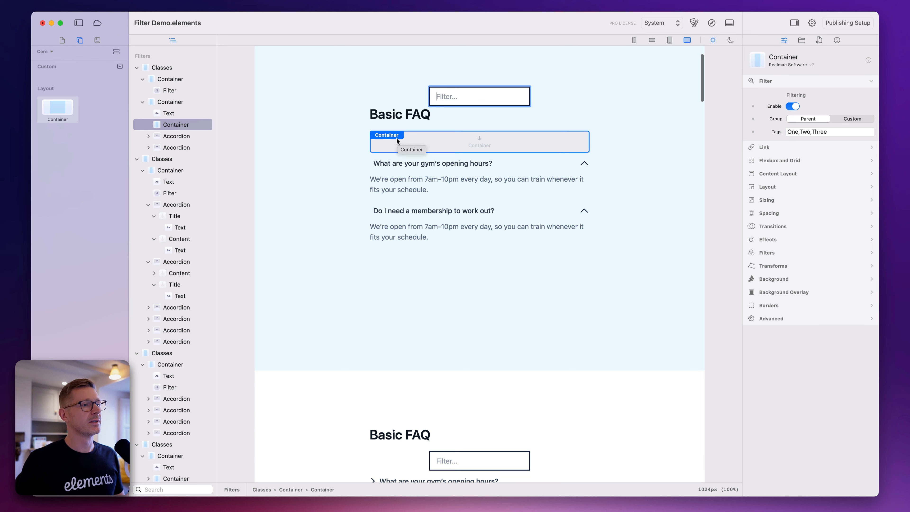
Set the new container's filtering group to Custom with Group ID demo-filter
left_click(850, 119)
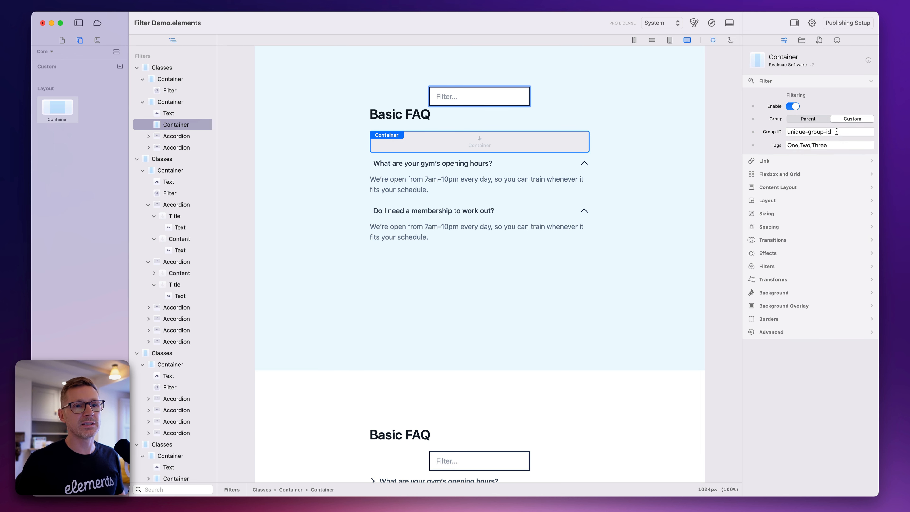
left_click_drag(838, 134, 736, 122)
key("super+v")
key("Return")
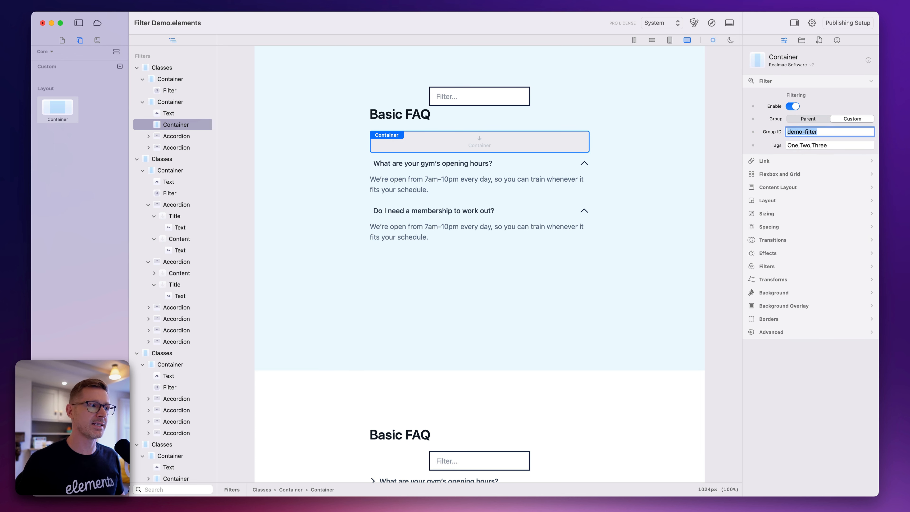
Move the Basic FAQ heading text into the new container and check the container's Group ID
left_click_drag(163, 115, 177, 124)
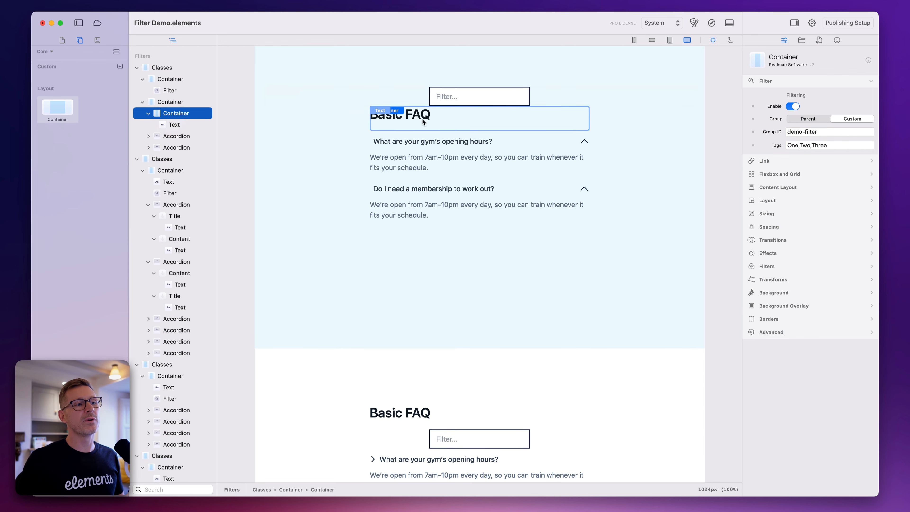
left_click(148, 113)
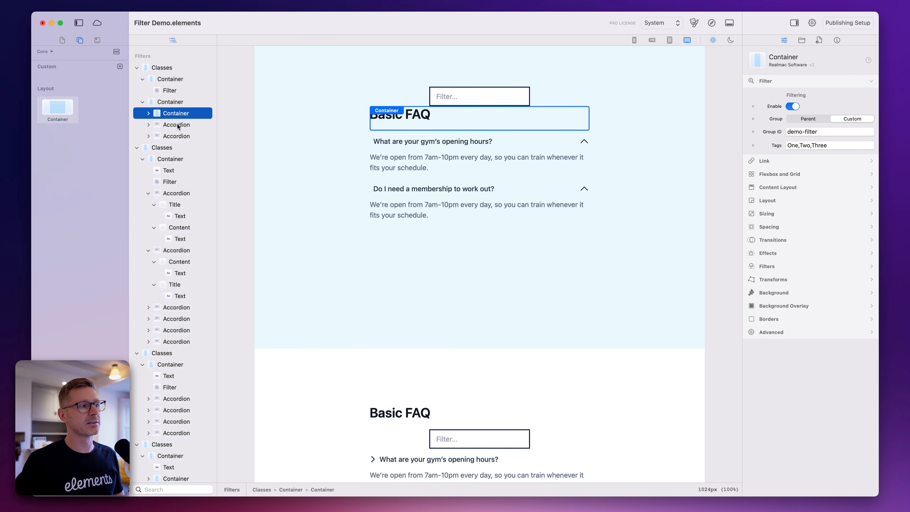
left_click(824, 133)
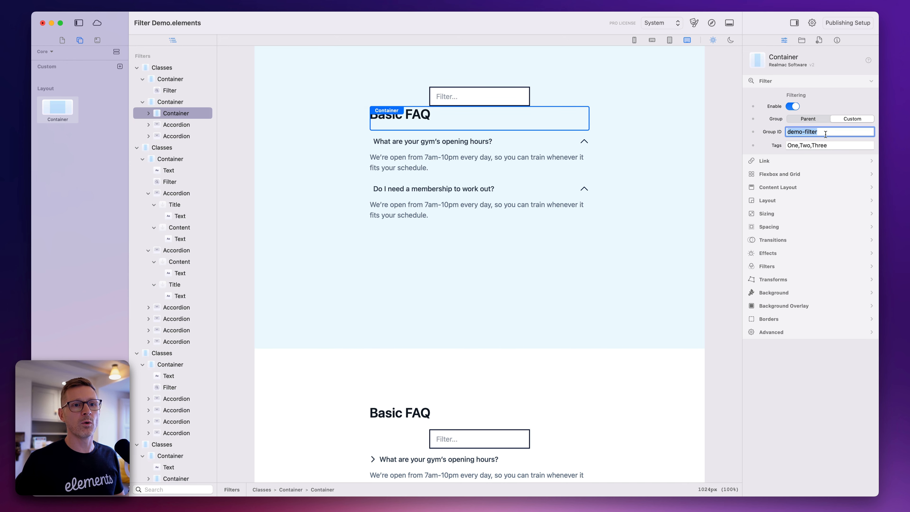
Preview the page in the browser and test the filter with "gym" and "faq"
left_click(712, 23)
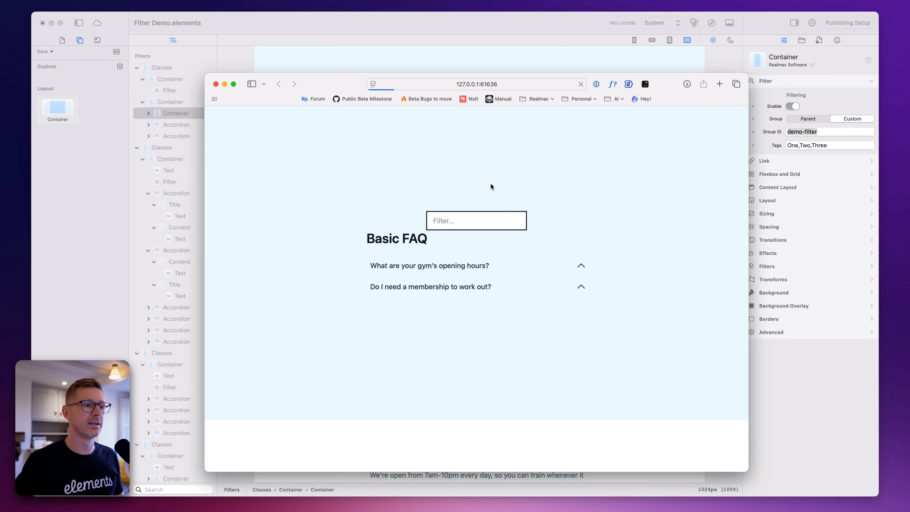
left_click(467, 220)
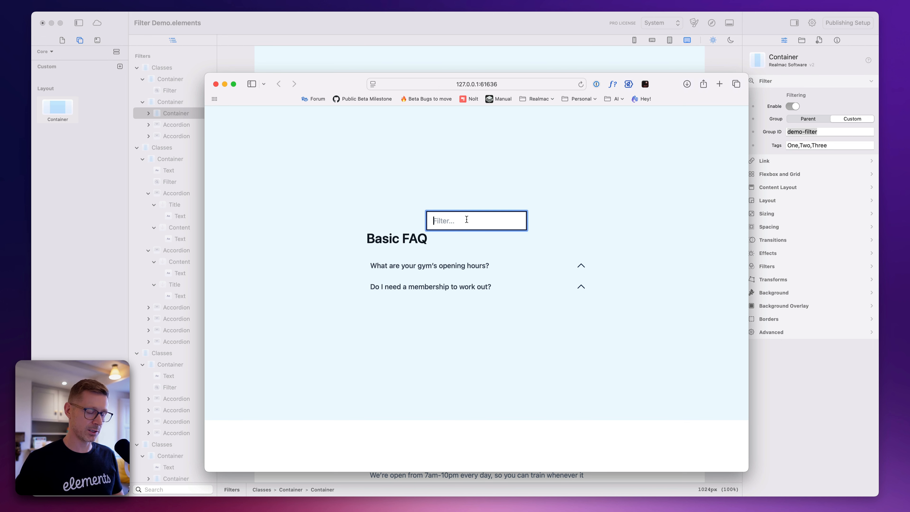
type("gym")
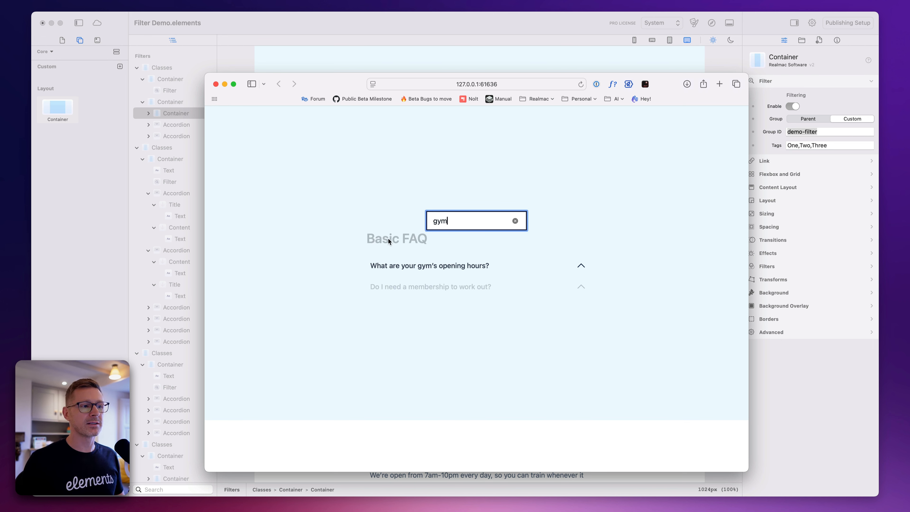
key("BackSpace")
key("BackSpace")
key("BackSpace")
type("faq")
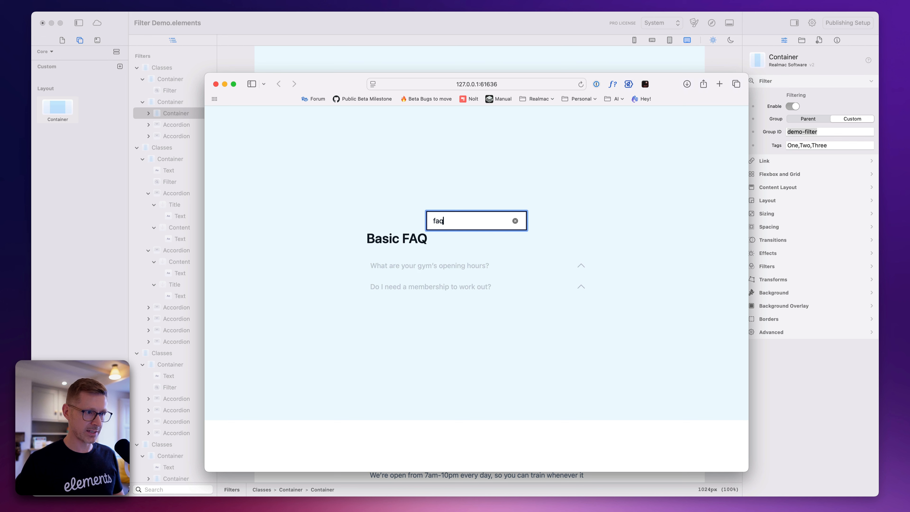
Test the previewed filter with "basic" and "memb", clearing the search each time
key("super+a")
key("BackSpace")
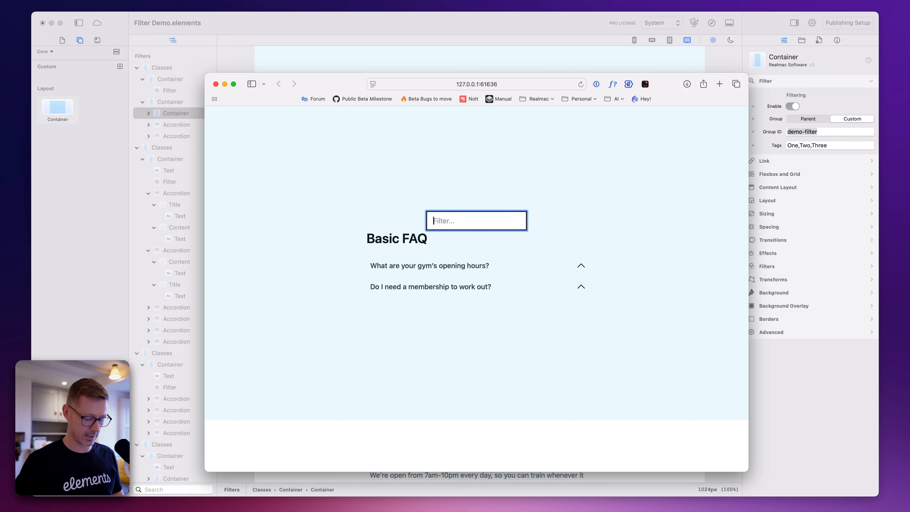
type("basic")
key("super+a")
key("BackSpace")
type("memb")
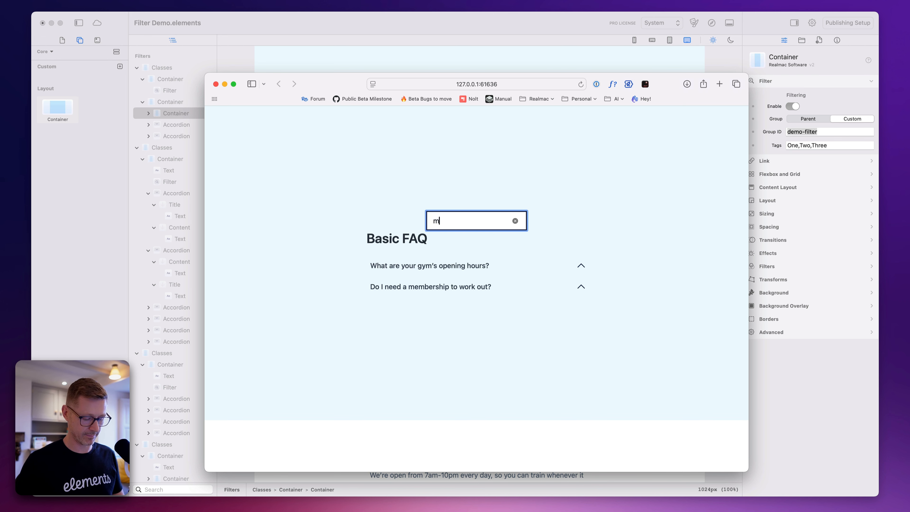
key("super+a")
key("BackSpace")
Switch back to Elements, duplicate the Basic FAQ heading's container and move the copy below both accordions
key("super+Tab")
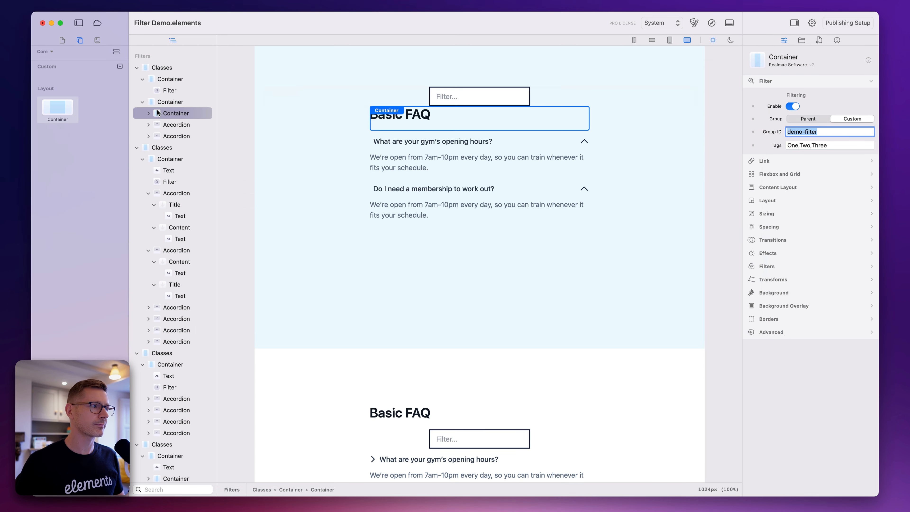
right_click(168, 113)
left_click(190, 149)
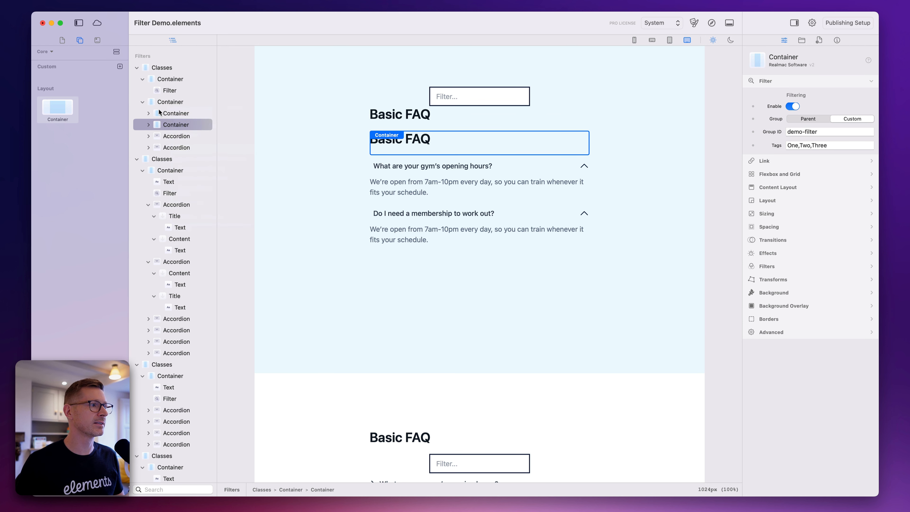
left_click_drag(171, 124, 158, 102)
Replace the duplicated heading's text with "This is a Demo" and set its size to base
left_click(398, 234)
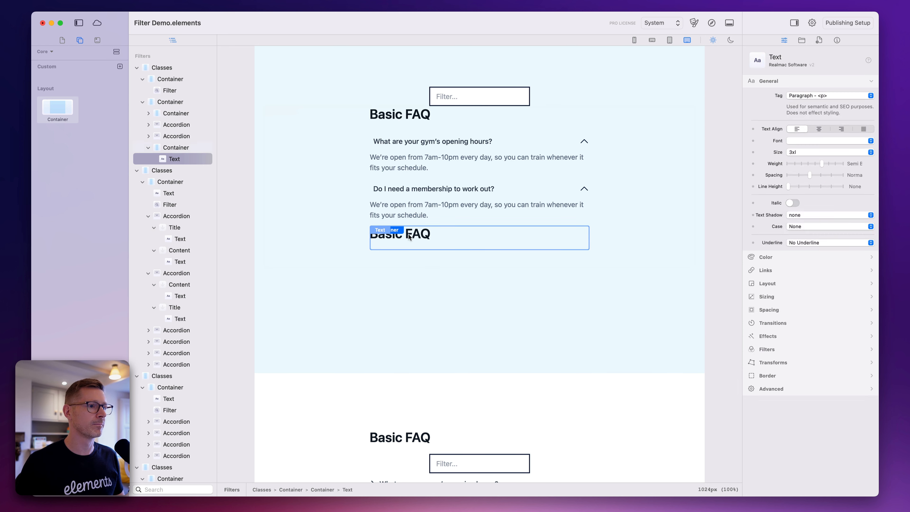
triple_click(398, 233)
type("This is a Demo")
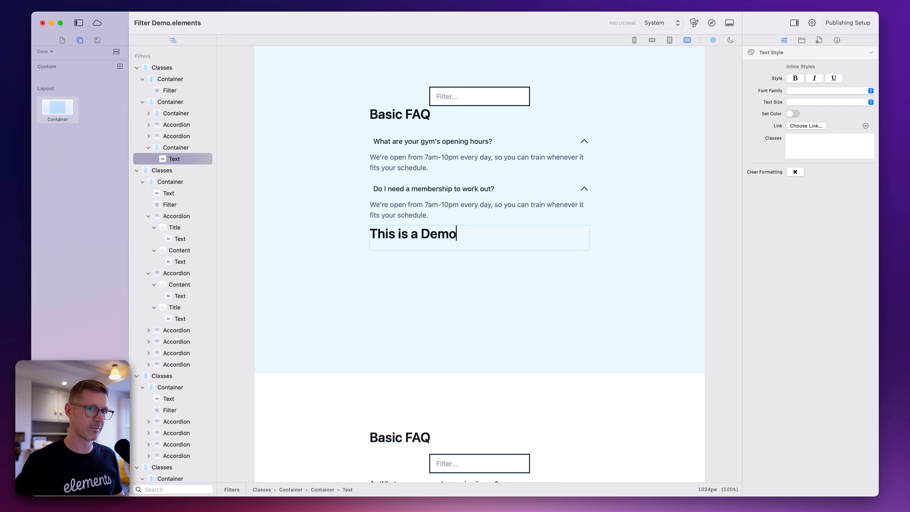
left_click(460, 194)
left_click(462, 234)
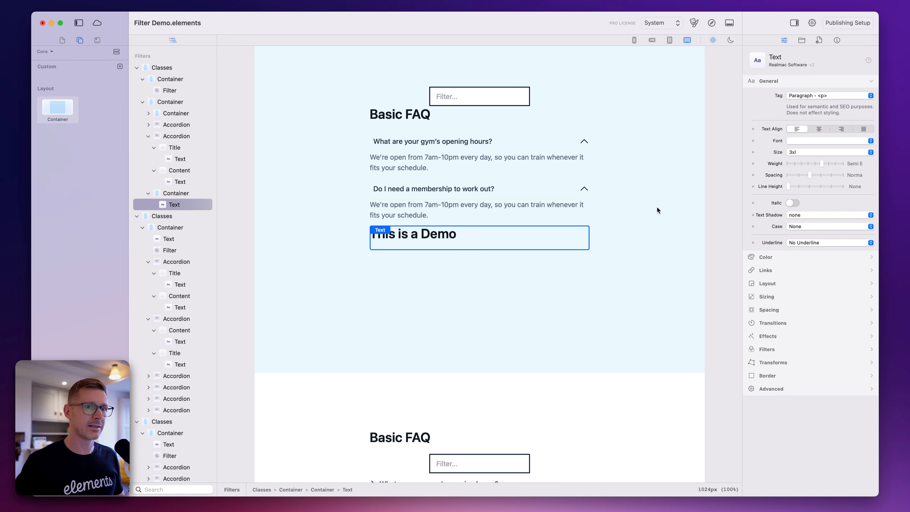
left_click(806, 153)
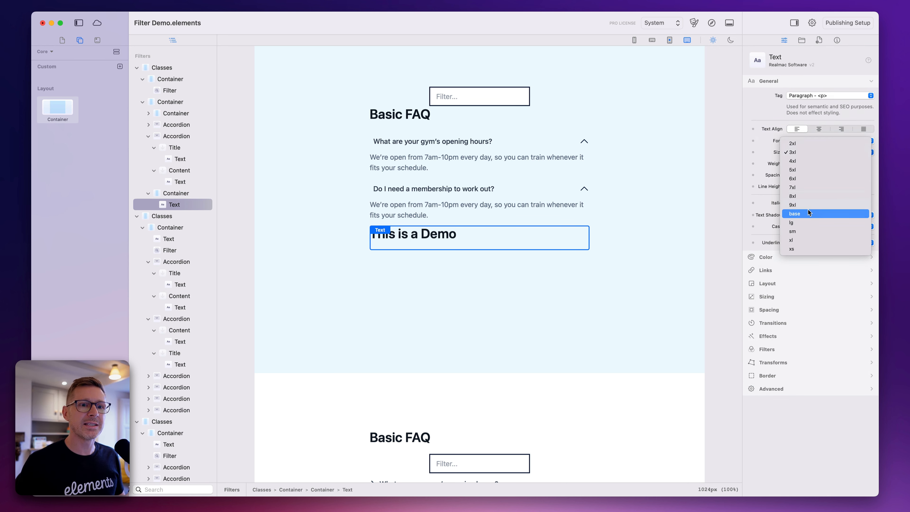
left_click(800, 213)
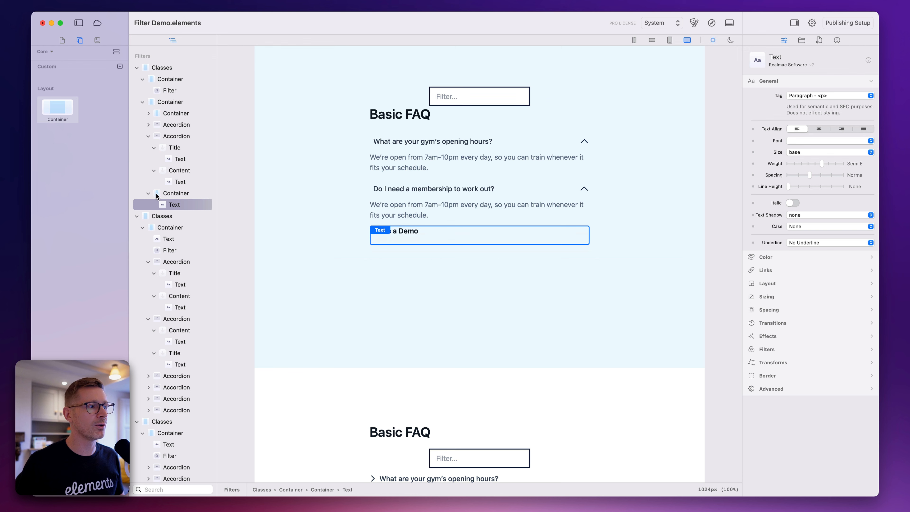
Duplicate the "This is a Demo" container and change the copy's text to "Isn't it fun?"
left_click(186, 194)
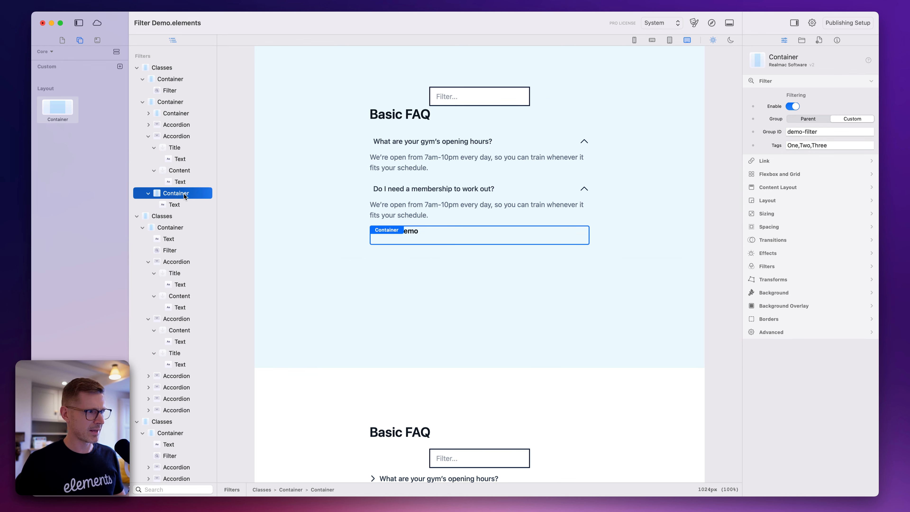
right_click(184, 194)
left_click(201, 232)
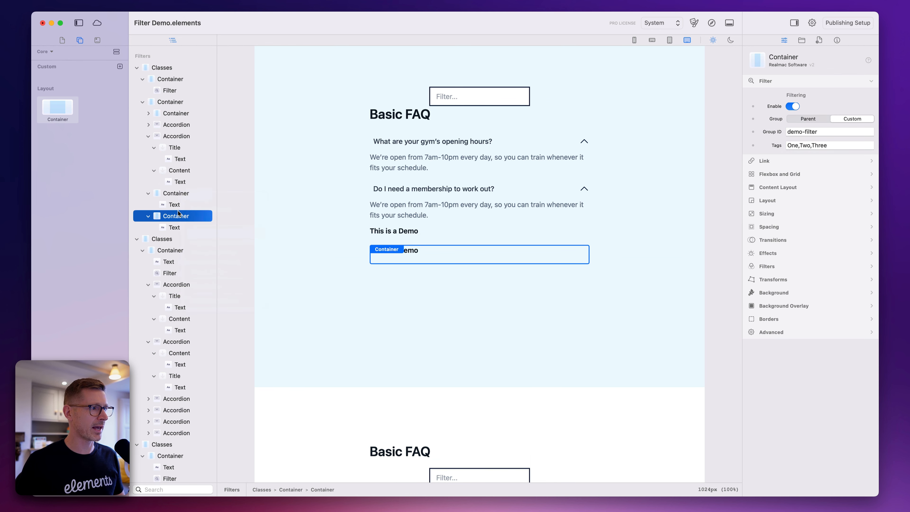
double_click(413, 250)
key("BackSpace")
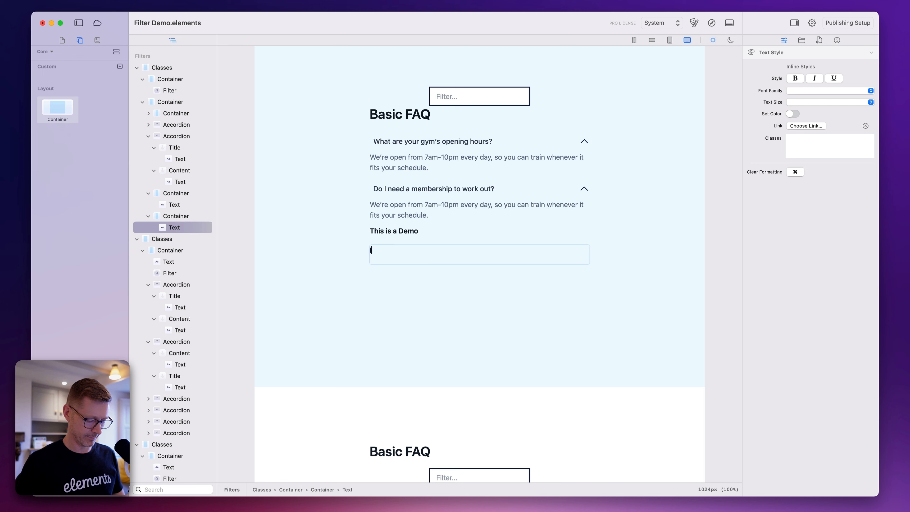
type("Isn;t it fun?")
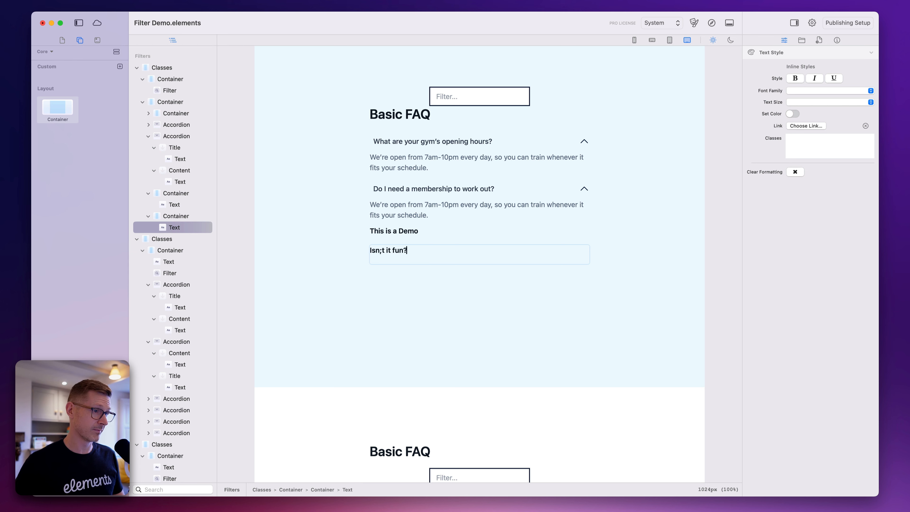
left_click(440, 234)
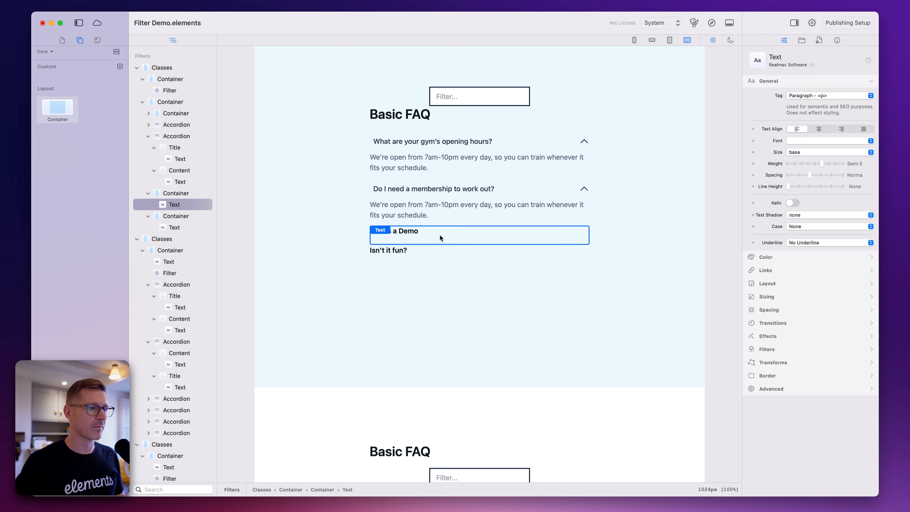
Check the filtering Group ID of the container holding "Isn't it fun?"
left_click(450, 251)
left_click(174, 216)
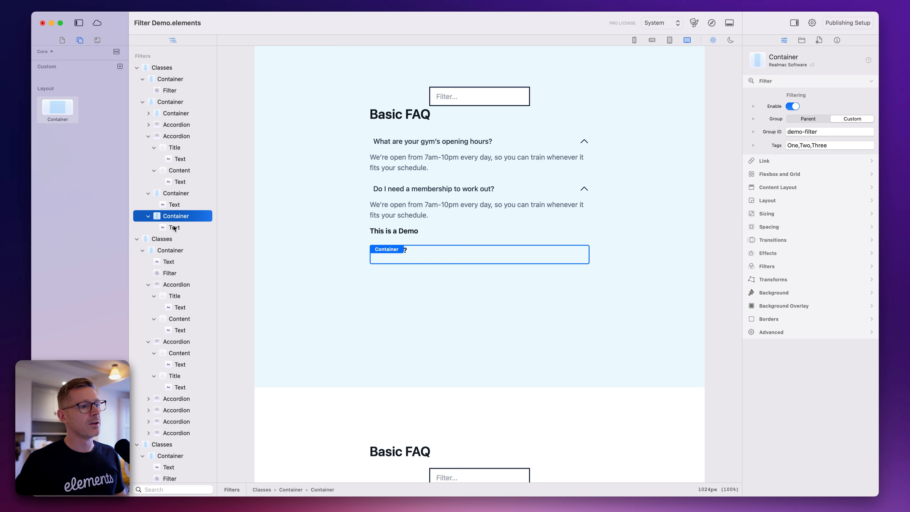
left_click(186, 227)
left_click(181, 216)
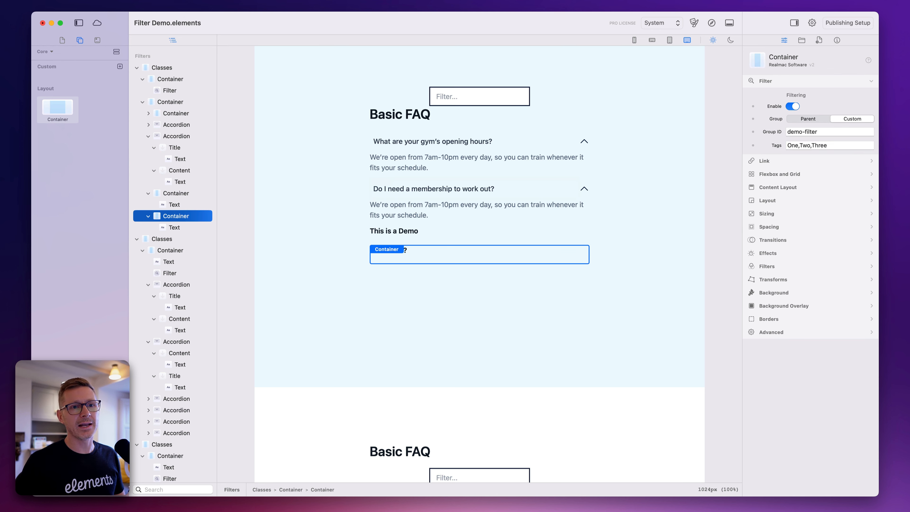
double_click(812, 132)
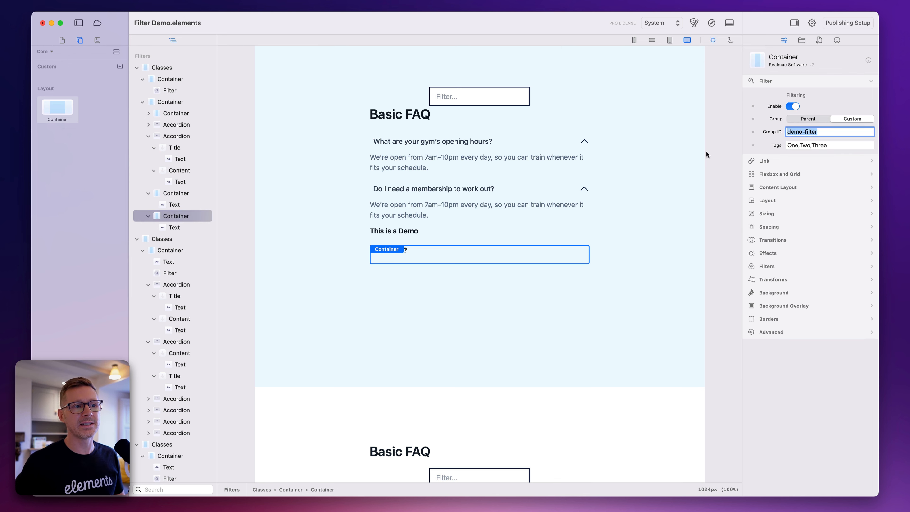
left_click(431, 234)
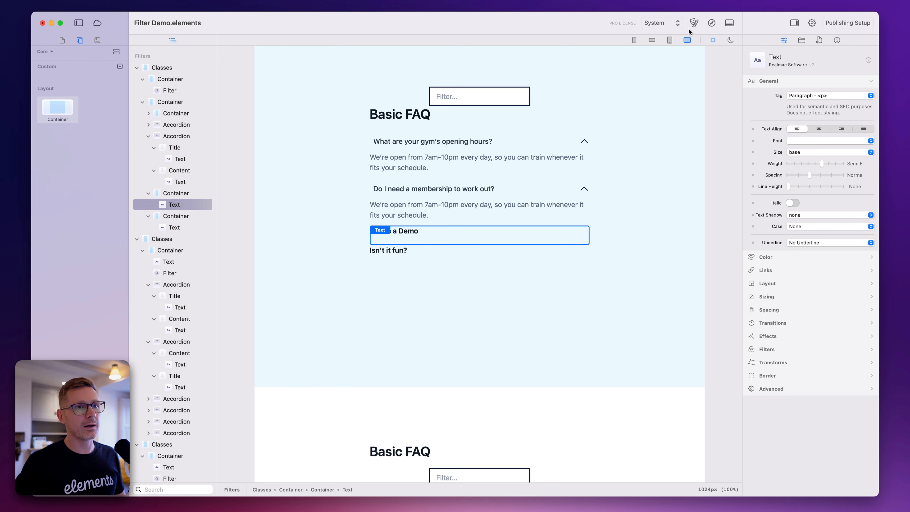
Preview the page in the browser, test the filter with "demo" and "fun", clear it and expand the opening hours question
left_click(712, 22)
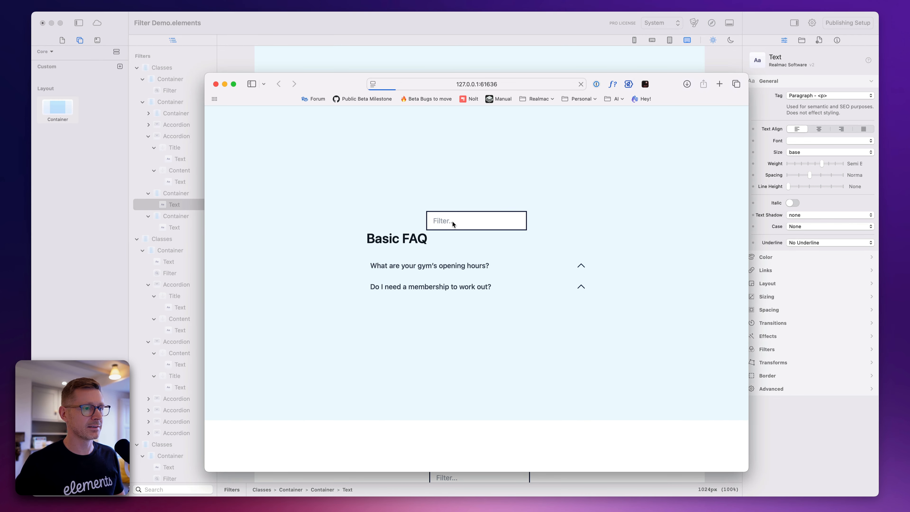
left_click(458, 220)
type("d")
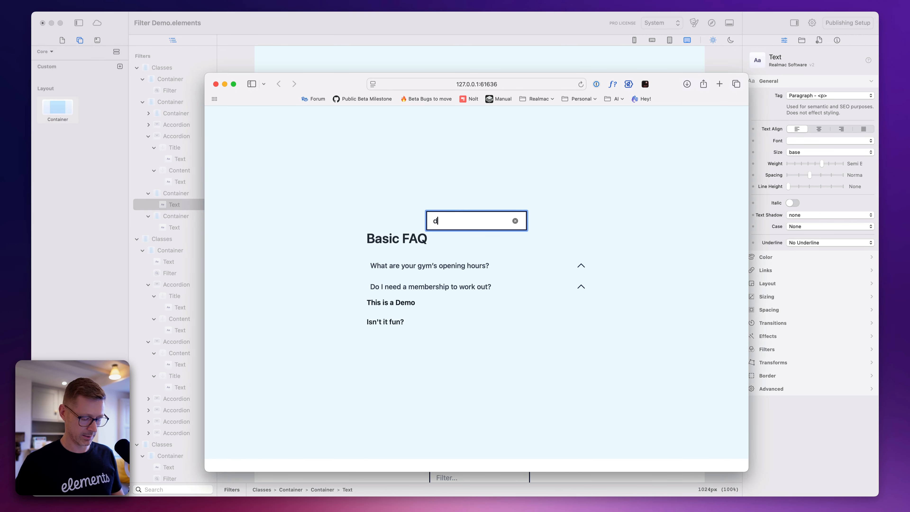
type("emo")
key("super+BackSpace")
type("fun")
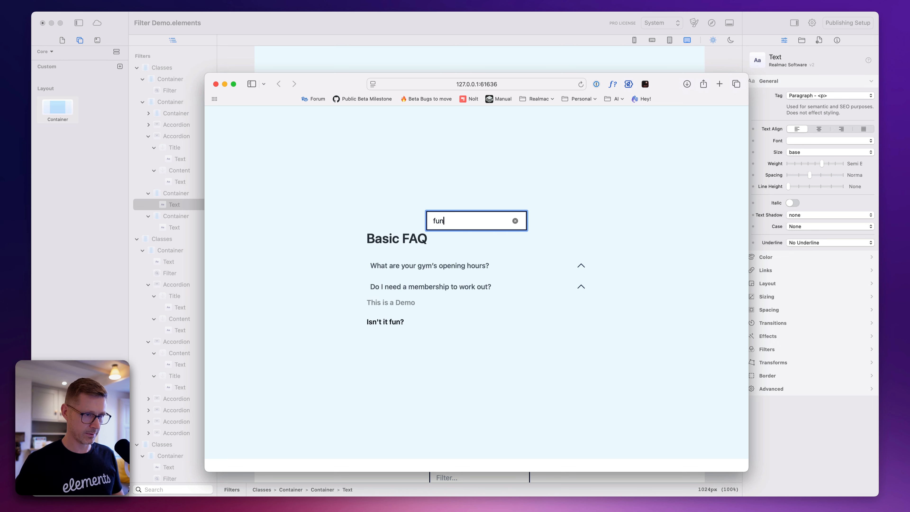
key("super+BackSpace")
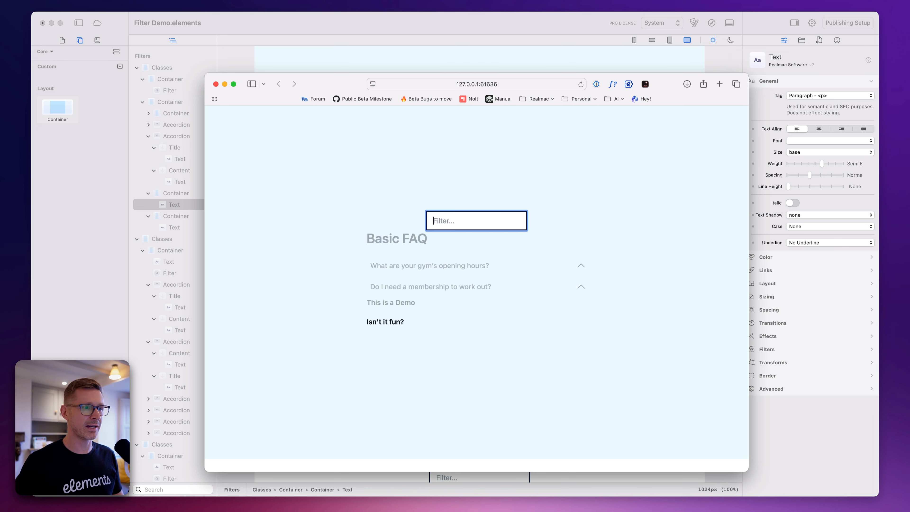
left_click(515, 266)
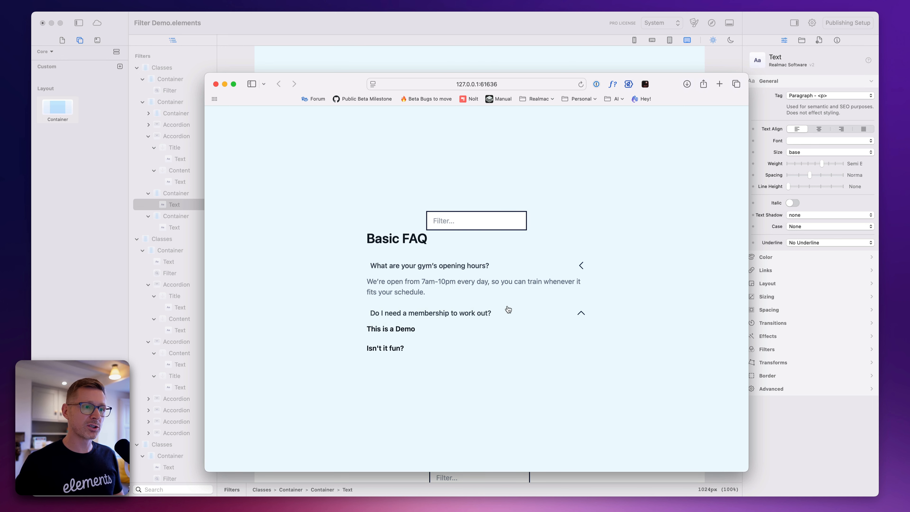
Expand the membership question in the preview and return to the Elements editor
left_click(507, 310)
left_click(489, 221)
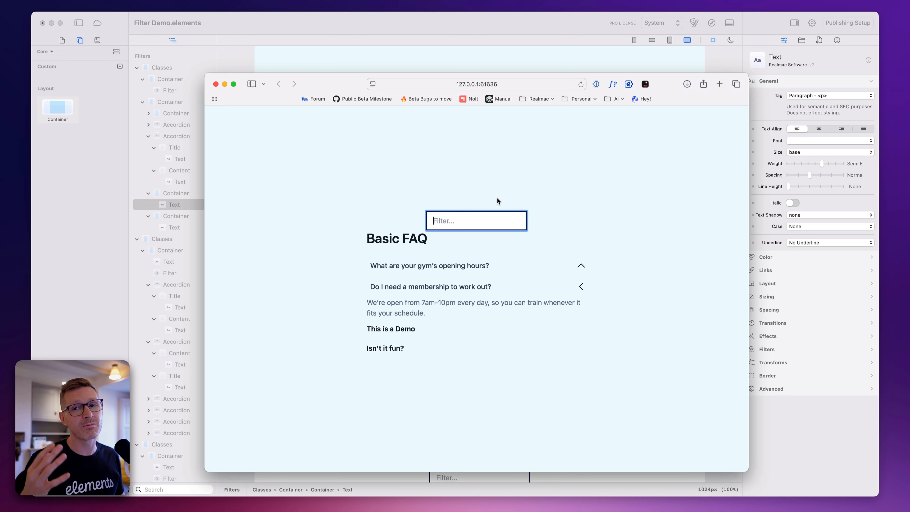
left_click(546, 26)
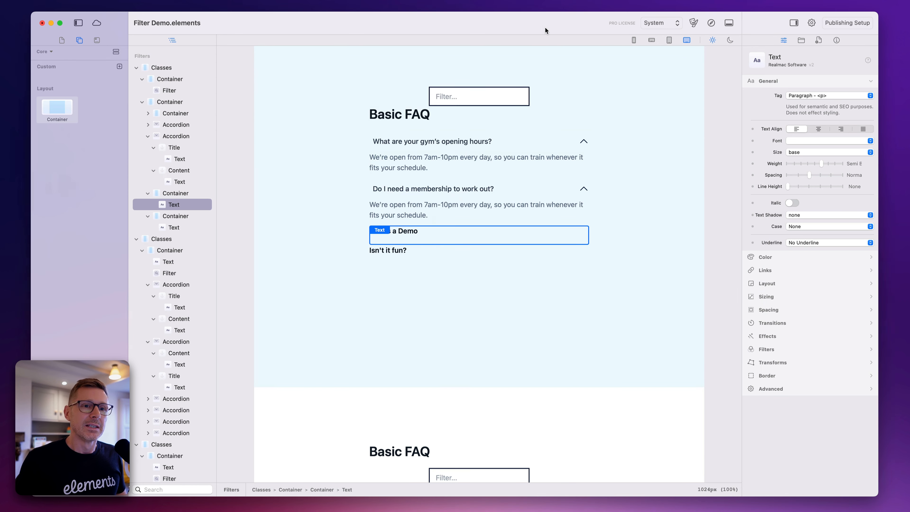
Try demo-filter-2 as the filtering Group ID of the container holding "This is a Demo"
left_click(173, 194)
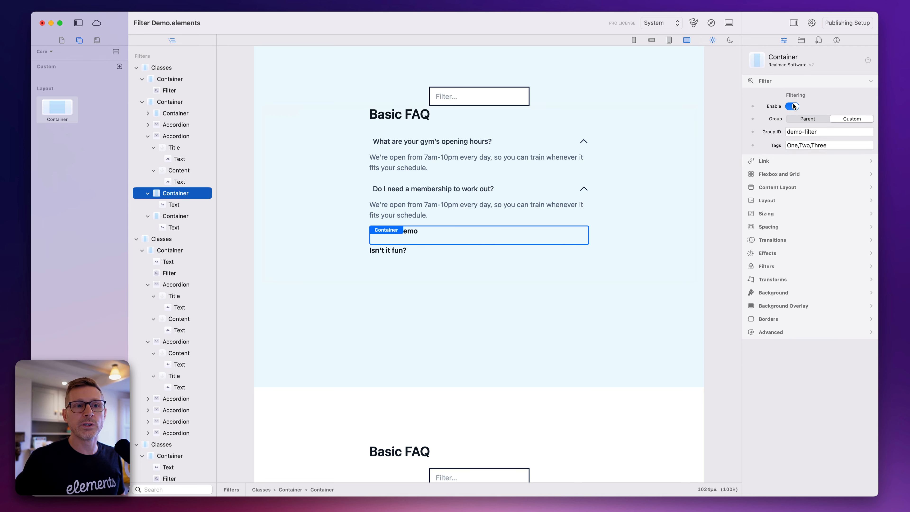
left_click(838, 131)
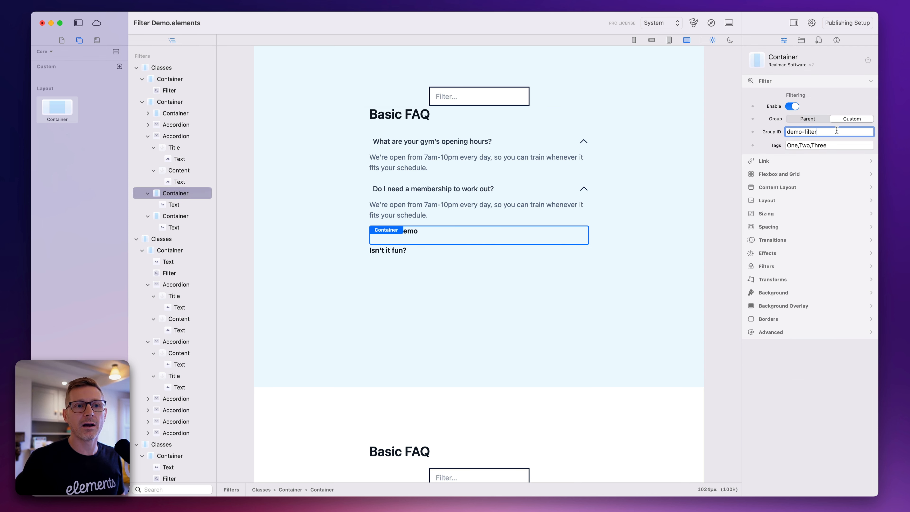
type("-2")
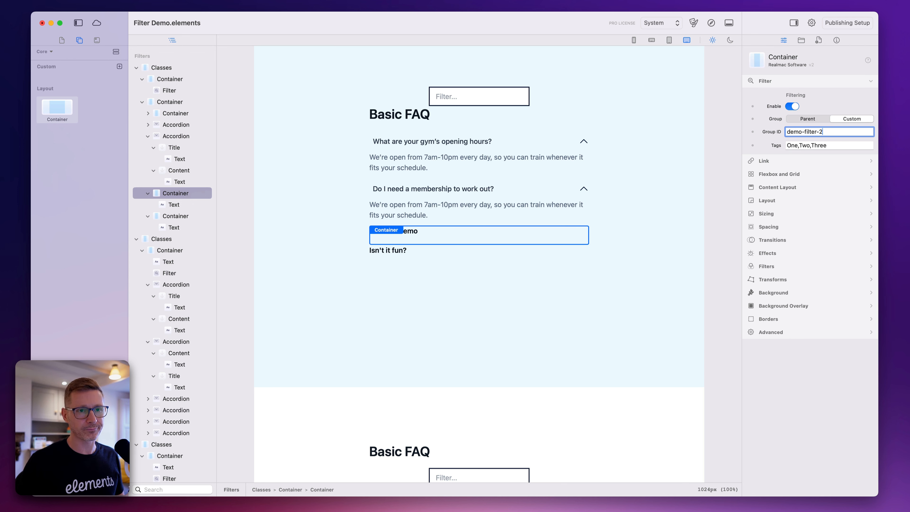
key("BackSpace")
key("BackSpace")
Set the filter group of the "This is a Demo" container to Parent and turn off its filtering
left_click(826, 119)
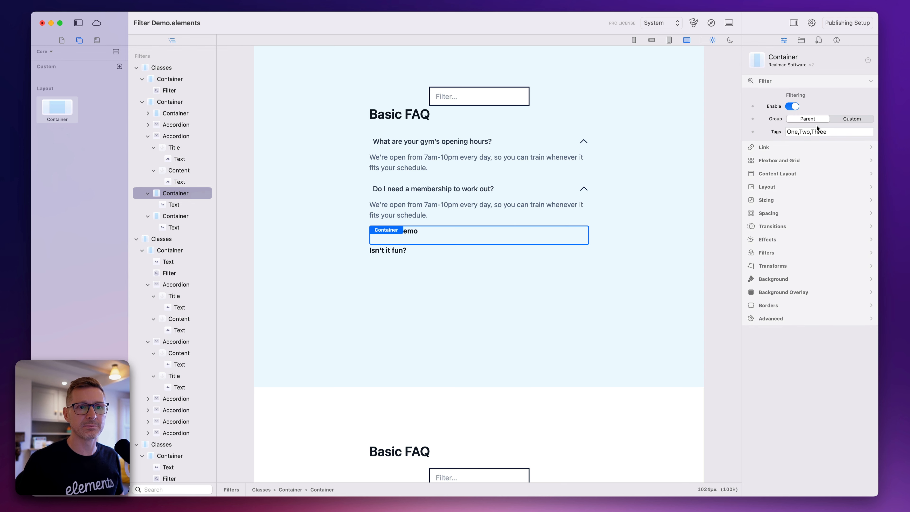
left_click(793, 106)
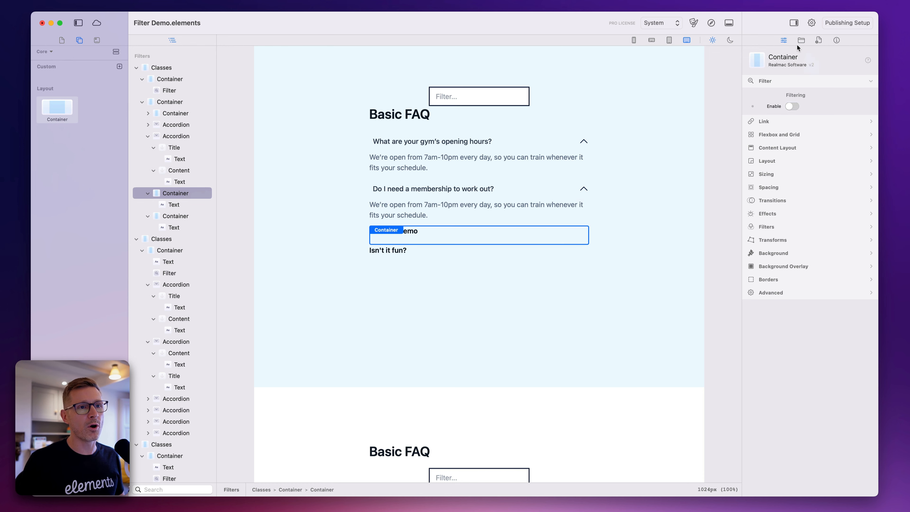
Preview the page in the browser, test the FAQ filter with "faq" and "membe", clear it and return to the editor
left_click(711, 23)
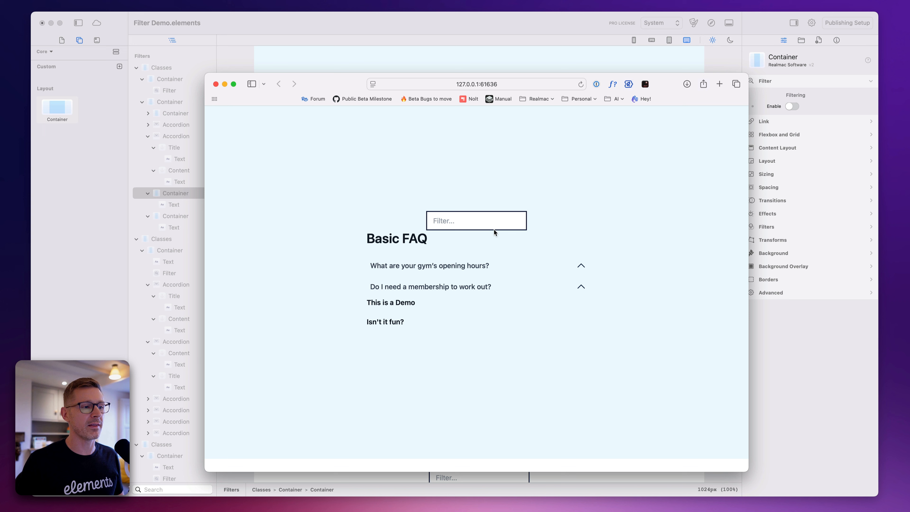
left_click(488, 225)
type("faw")
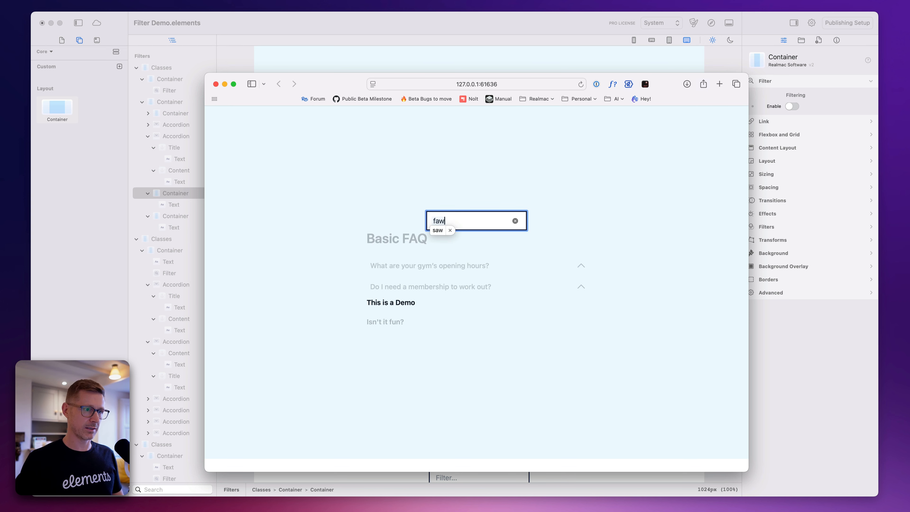
key("BackSpace")
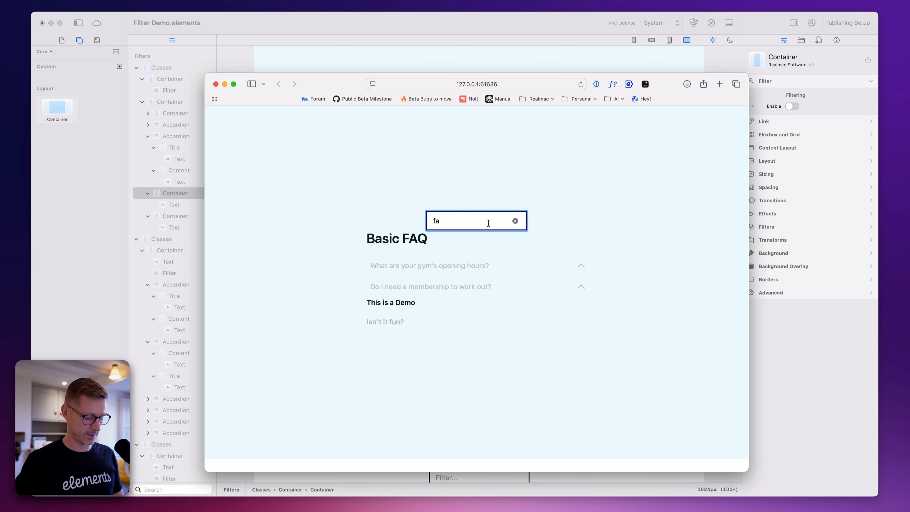
type("q")
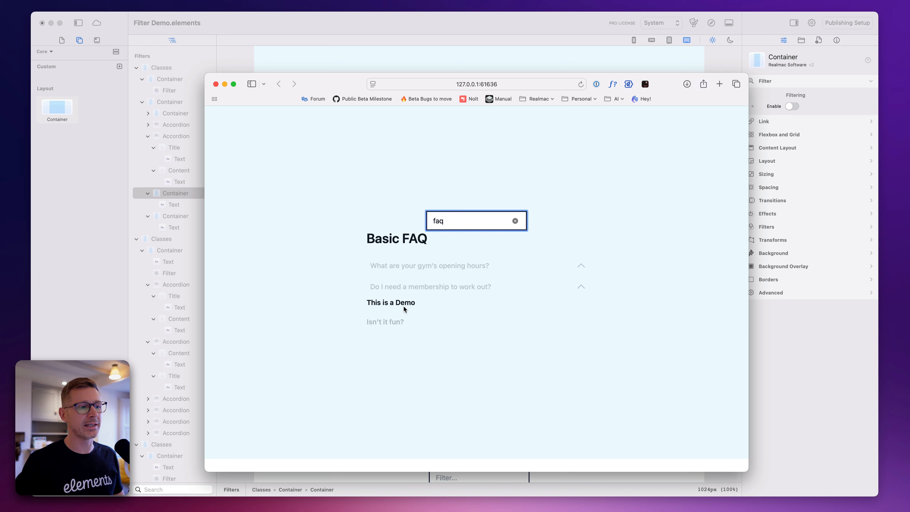
key("super+a")
key("BackSpace")
type("membe")
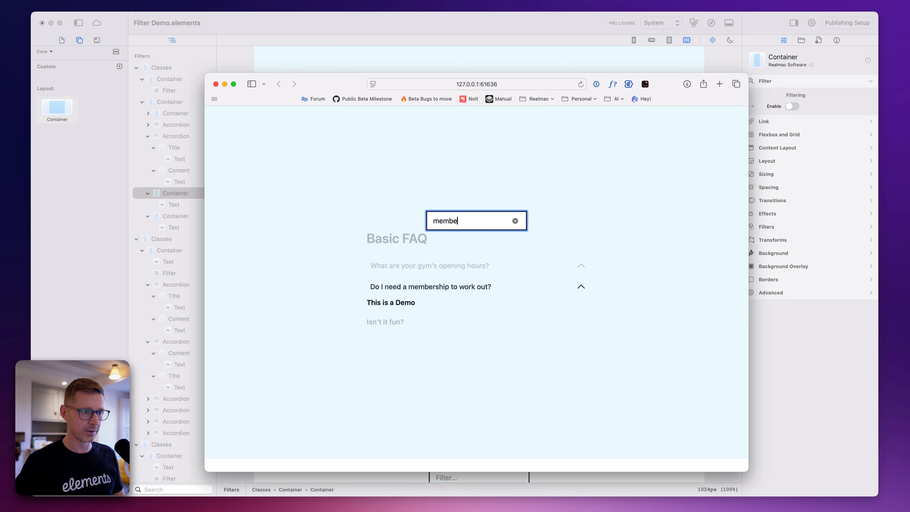
key("super+a")
key("BackSpace")
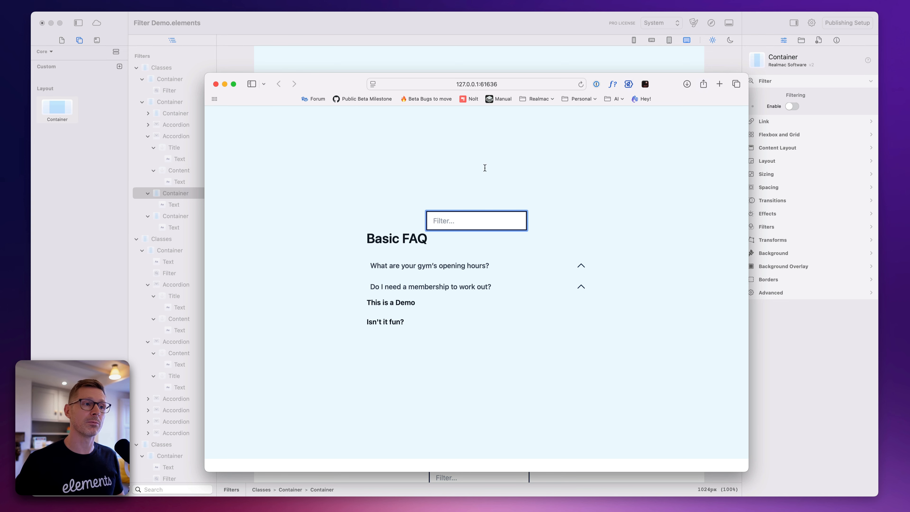
left_click(512, 25)
Check the filtering settings of the containers holding the "Introduction" and "What's the Weather Like?" texts
left_click(430, 233)
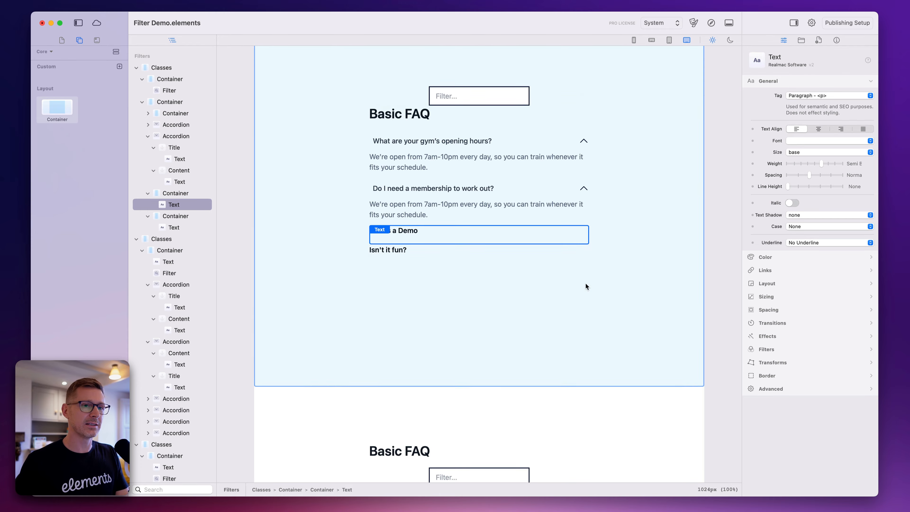
scroll(586, 284, "down", 10)
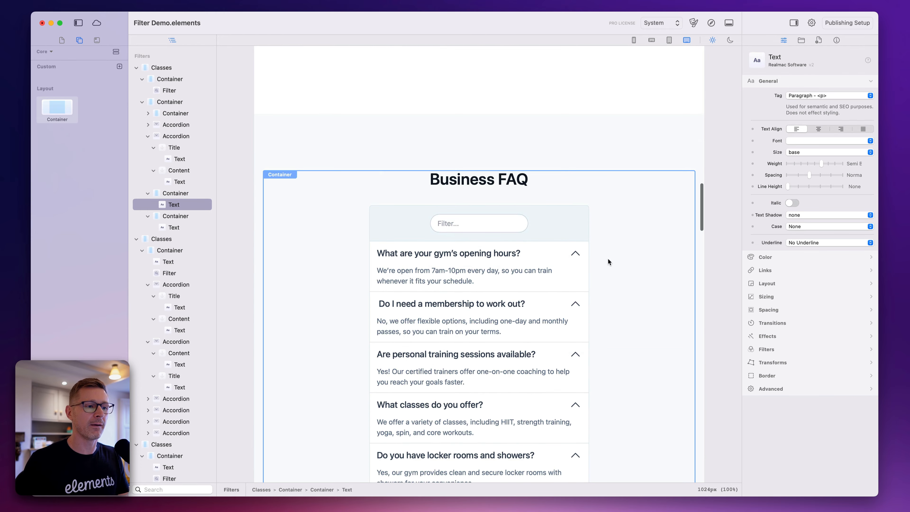
scroll(609, 259, "down", 15)
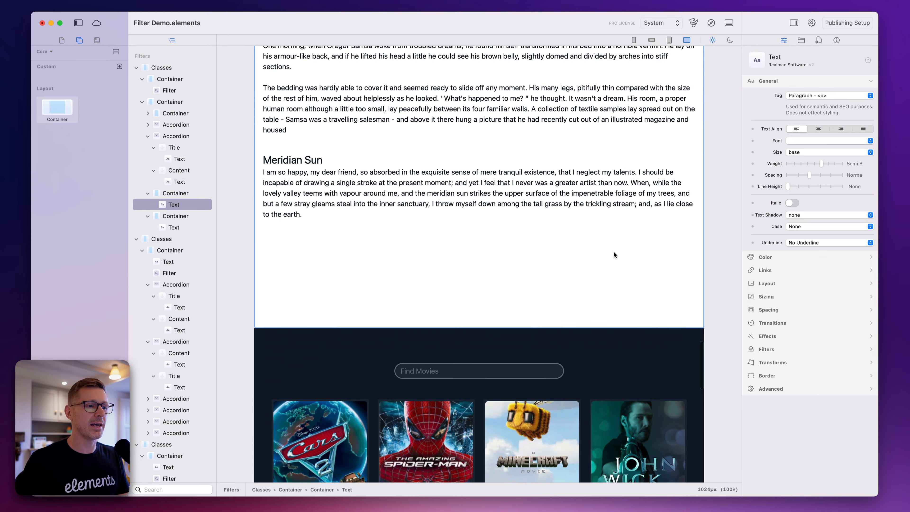
scroll(614, 252, "up", 5)
scroll(410, 120, "up", 3)
left_click(422, 181)
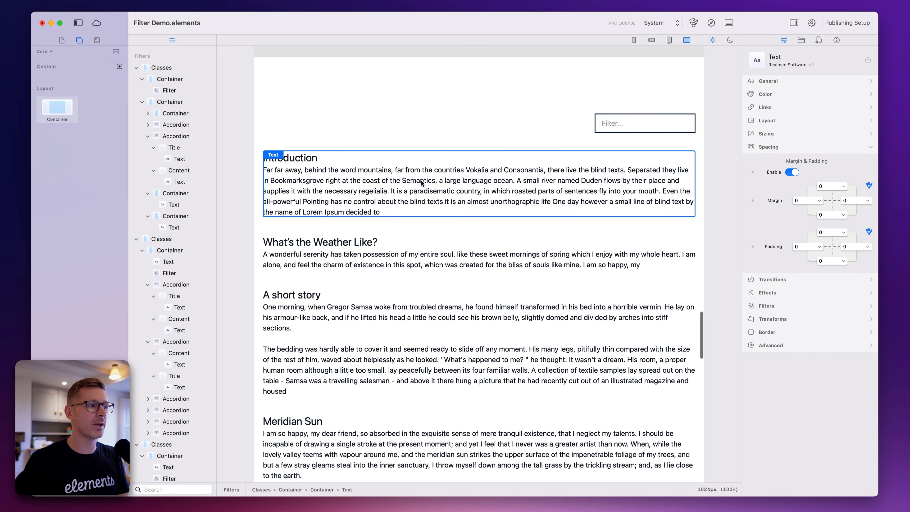
scroll(177, 238, "down", 15)
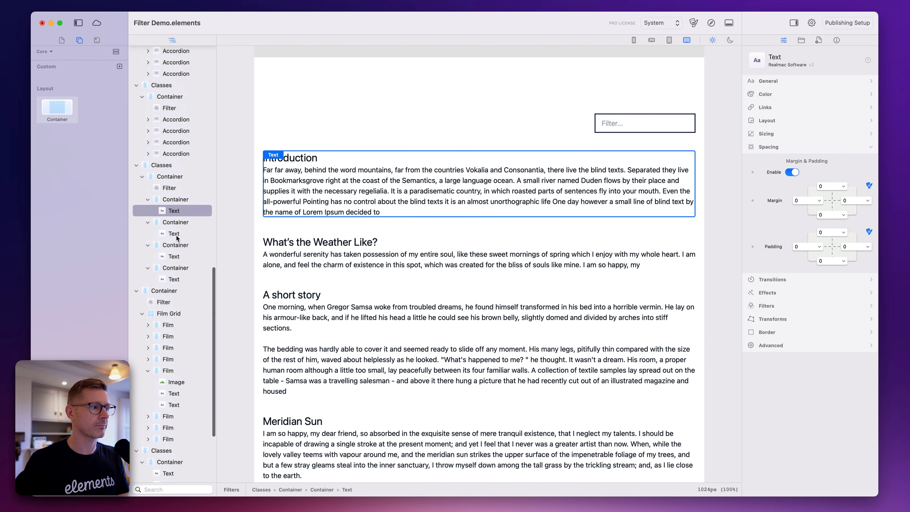
left_click(177, 199)
left_click(176, 222)
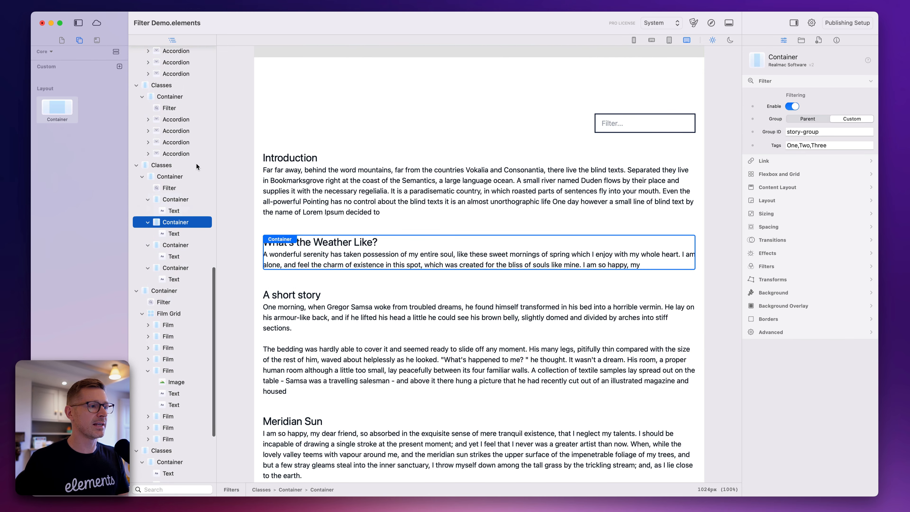
Check the filtering Group ID of the Spider-Man, Minecraft and John Wick film containers in the Film Grid
scroll(456, 274, "down", 10)
left_click(442, 253)
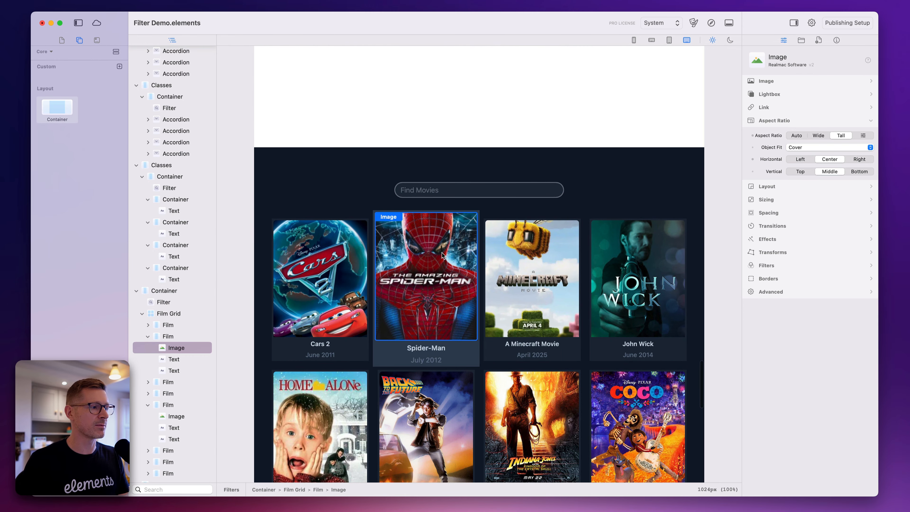
scroll(138, 371, "down", 5)
left_click(166, 214)
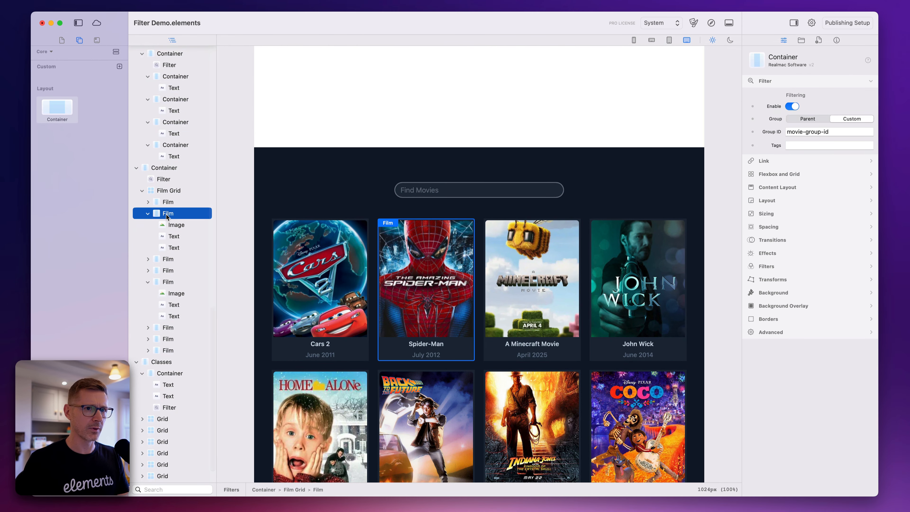
left_click(144, 214)
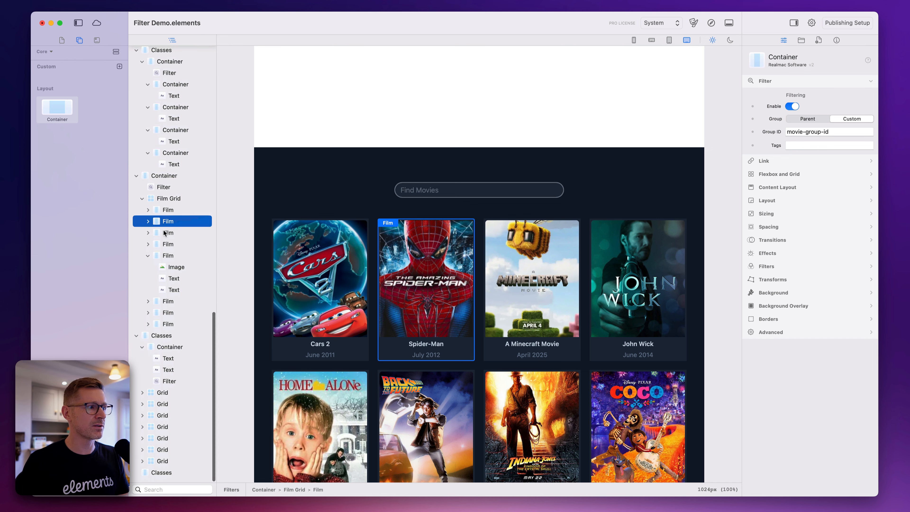
left_click(163, 231)
left_click(162, 242)
left_click(148, 234)
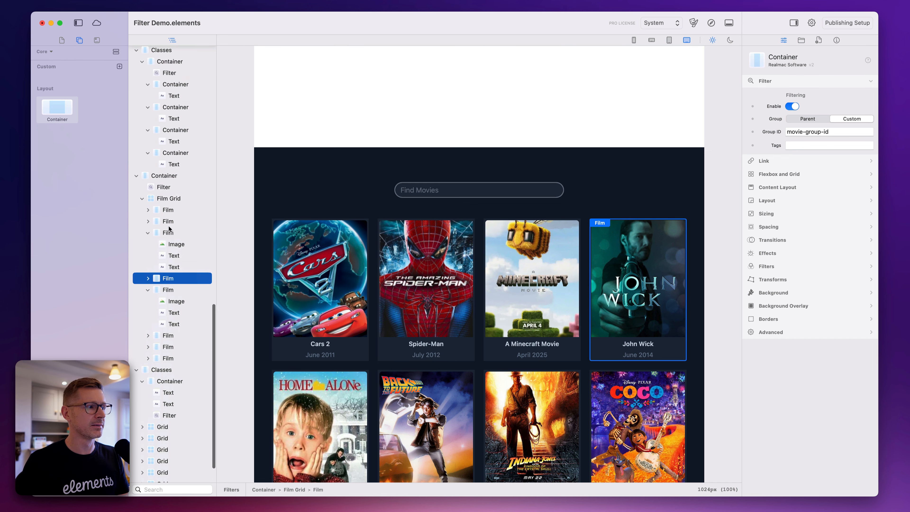
left_click(831, 131)
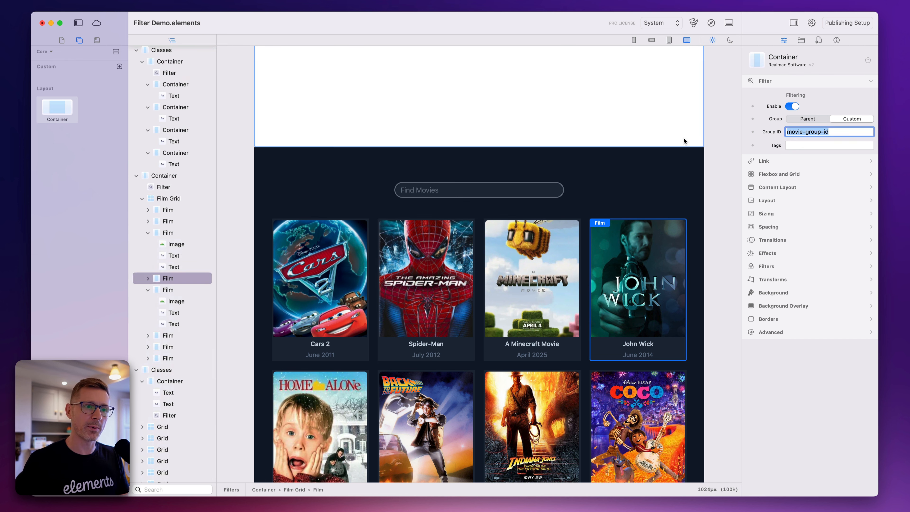
Check the Group ID in the settings of the Find Movies filter above the film grid
left_click(459, 193)
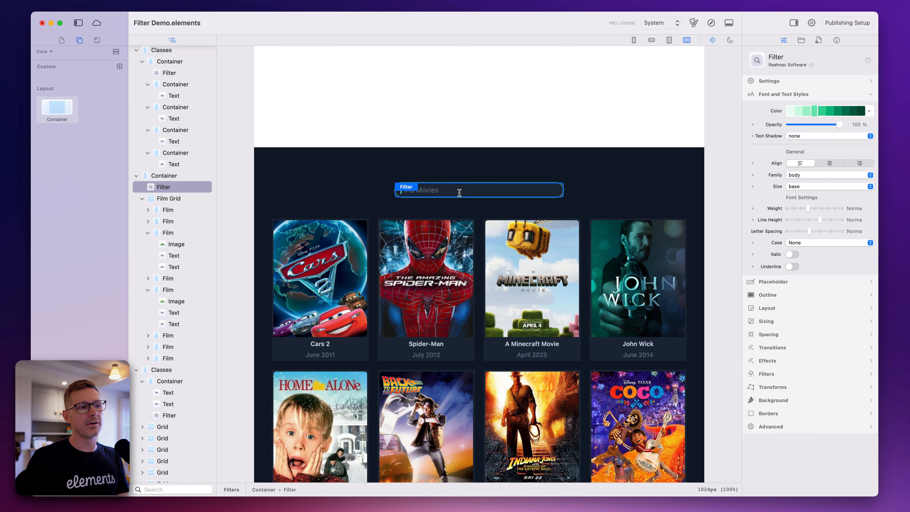
left_click(796, 80)
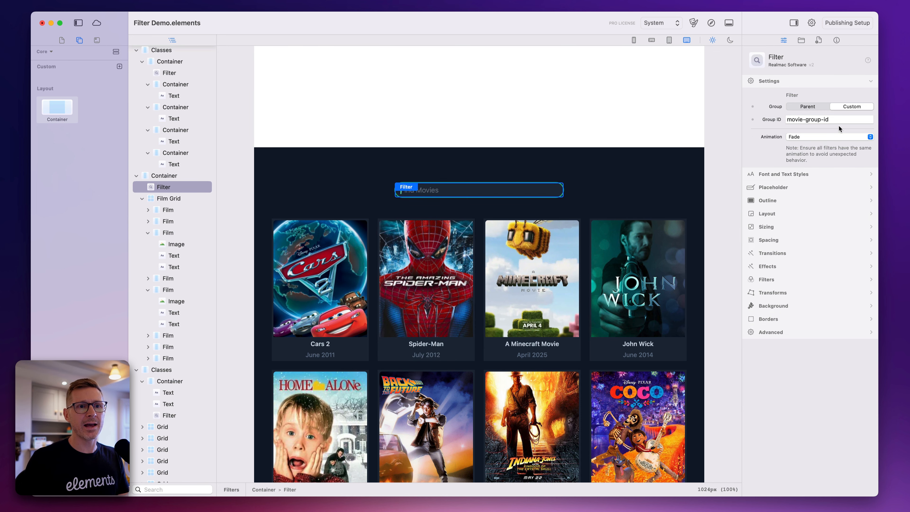
left_click(798, 121)
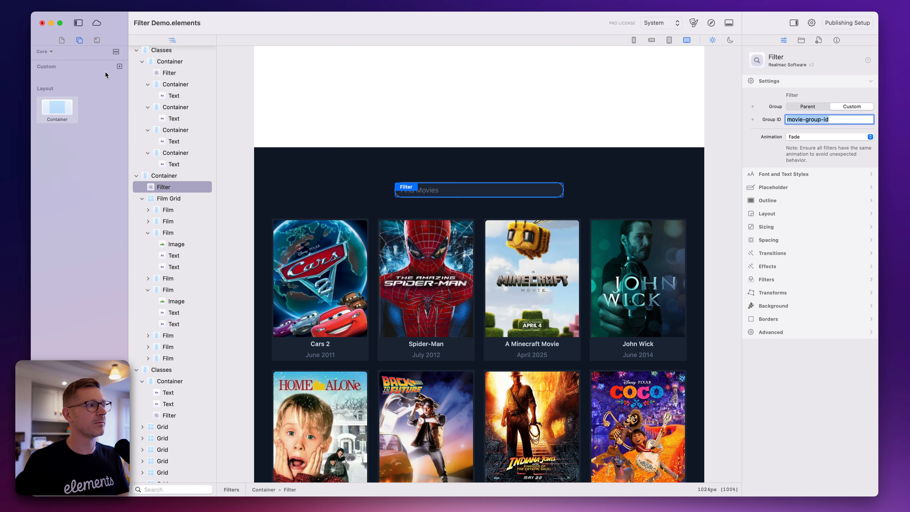
Search the component library for "fil" and add a second Filter above the Find Movies filter
left_click(70, 490)
type("fil")
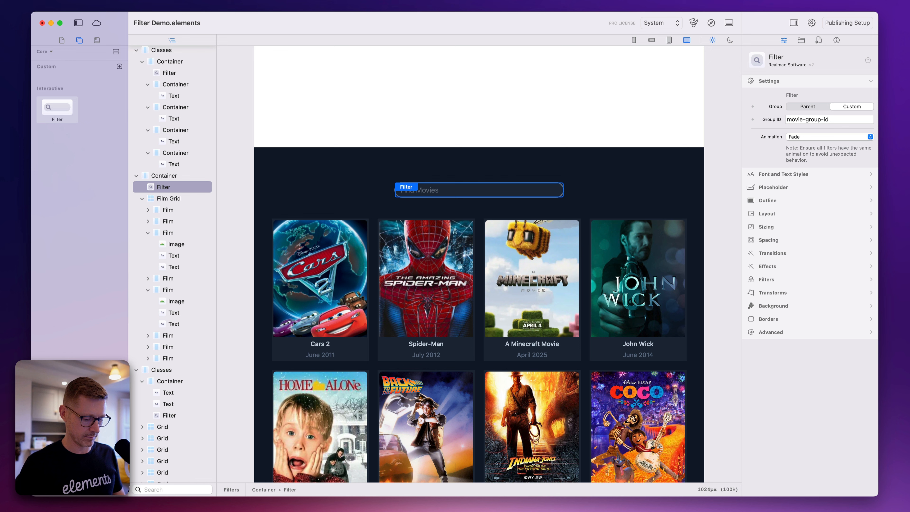
left_click_drag(57, 108, 521, 173)
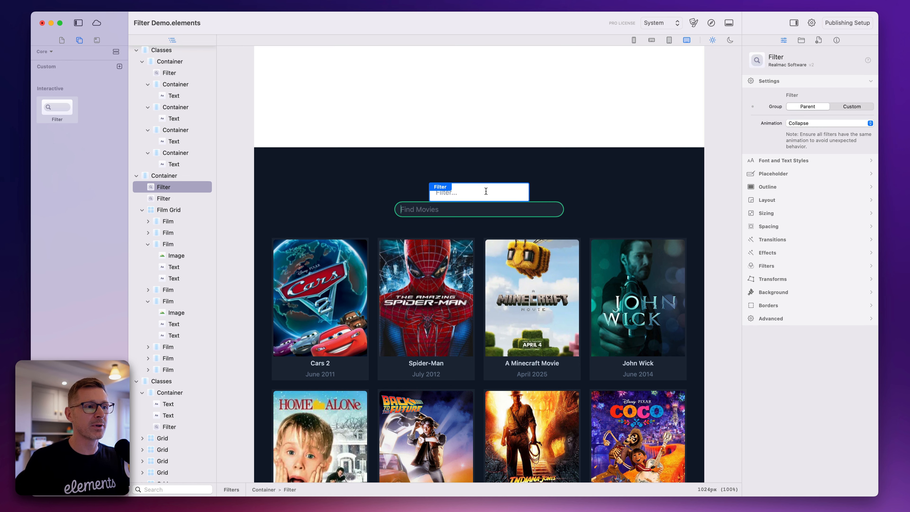
Preview the page, test the new filter above the movies with "spider", clear it and return to the Minecraft film's image in the editor
left_click(711, 22)
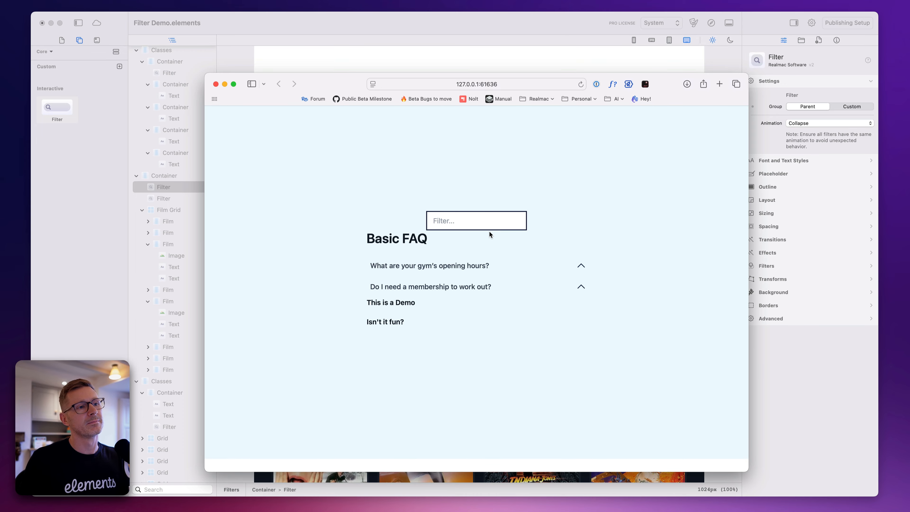
scroll(490, 233, "down", 20)
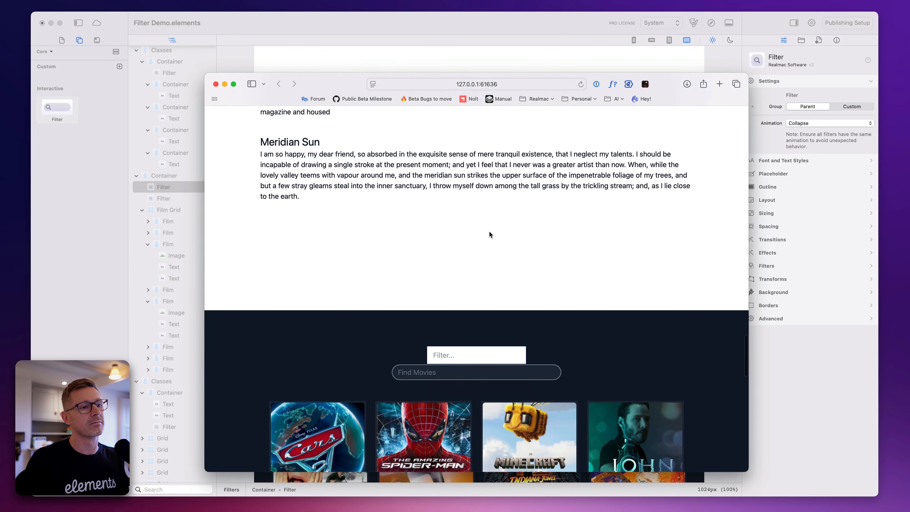
left_click(457, 354)
scroll(504, 309, "down", 4)
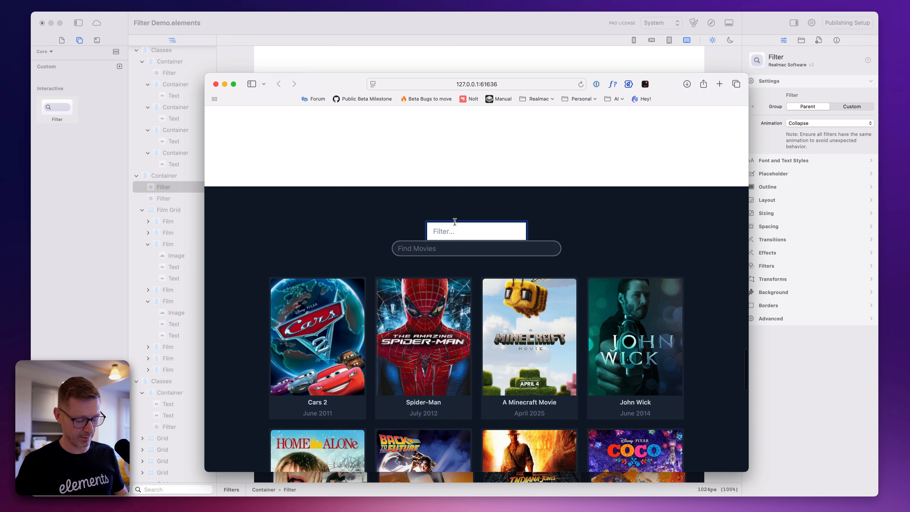
type("sp")
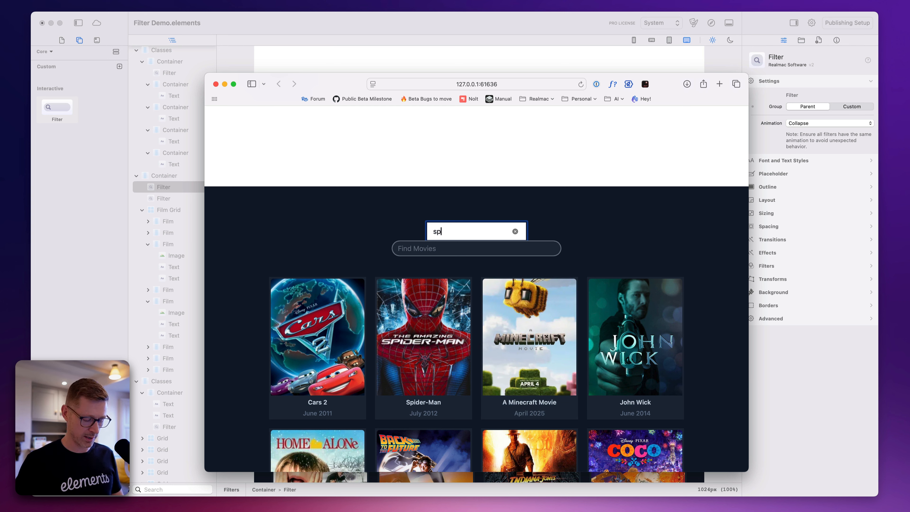
type("ider")
key("super+a")
key("BackSpace")
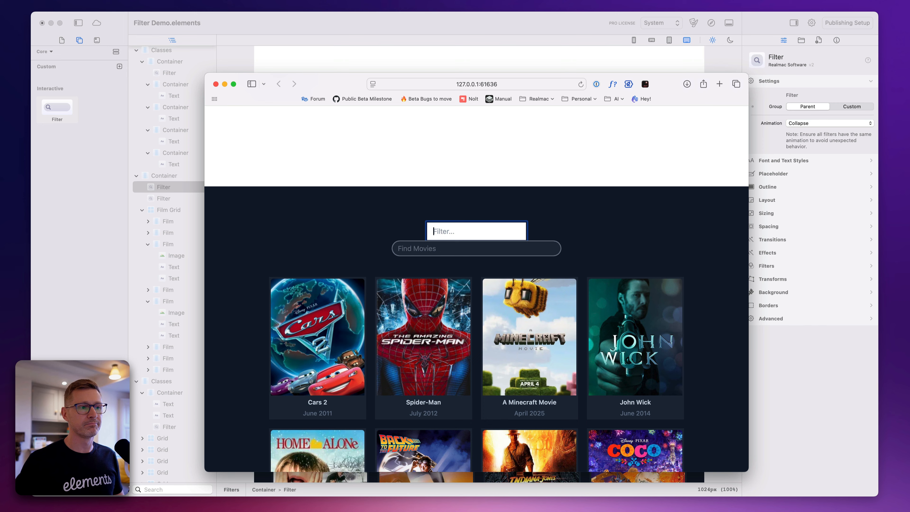
left_click(487, 56)
left_click(577, 259)
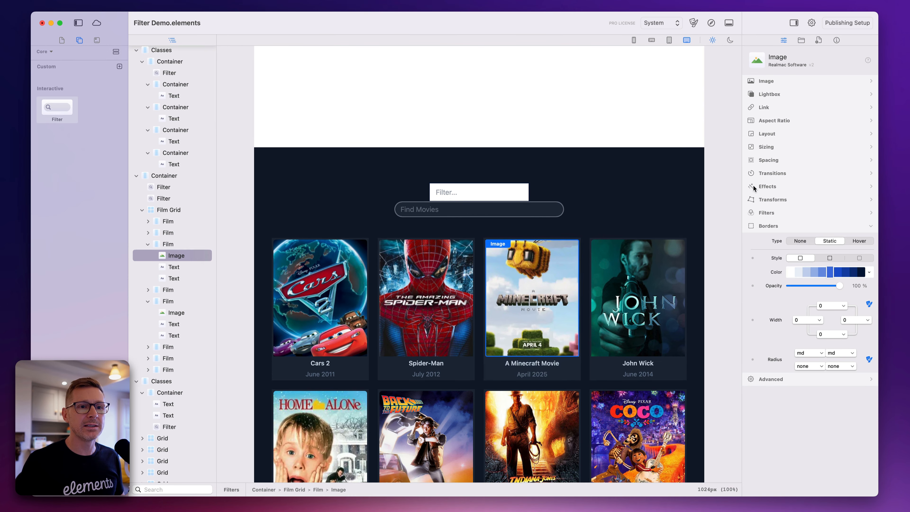
Copy the Group ID from the Cars 2 film container and set the new filter's Group to Custom with Group ID movie-group-id
left_click(178, 221)
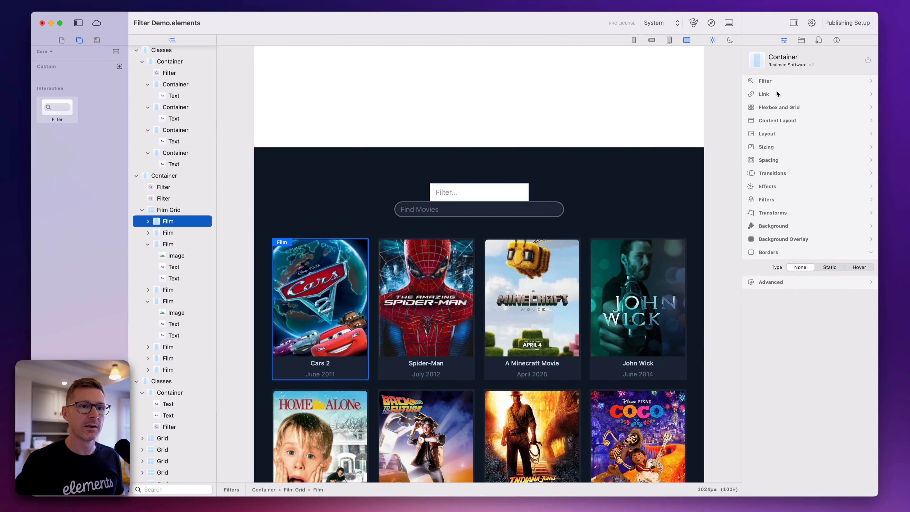
left_click(788, 84)
left_click_drag(839, 133, 775, 129)
key("super+c")
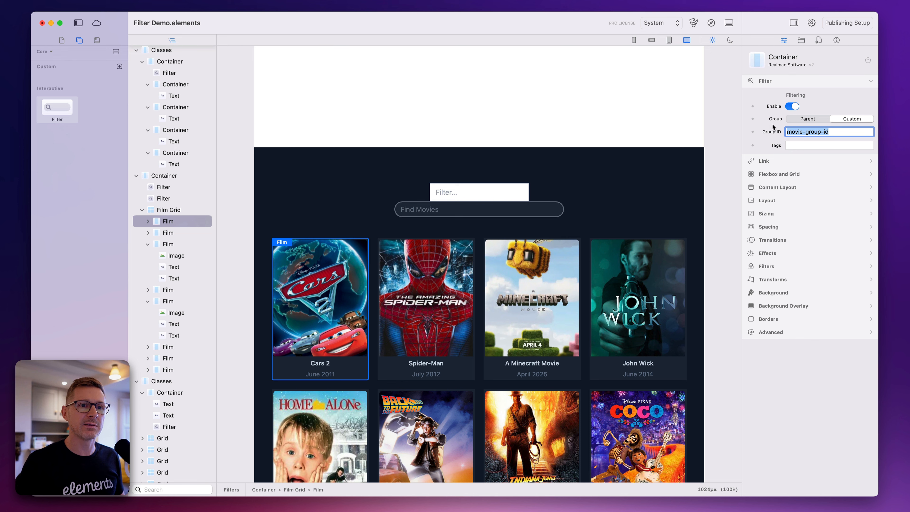
left_click(498, 185)
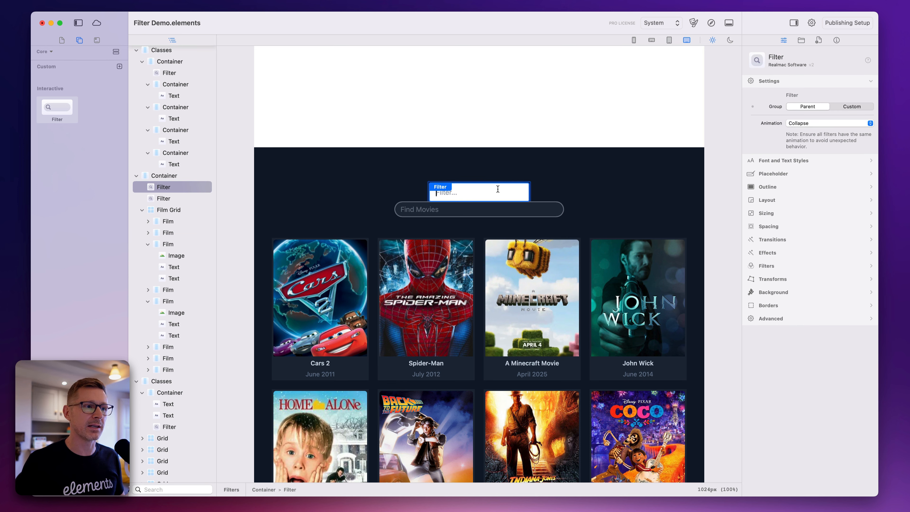
left_click(857, 106)
left_click(841, 119)
key("super+v")
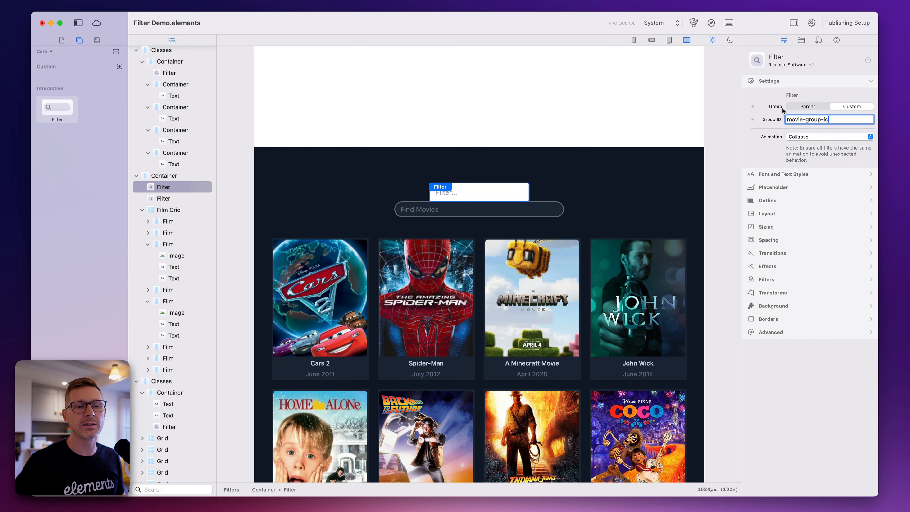
key("super+a")
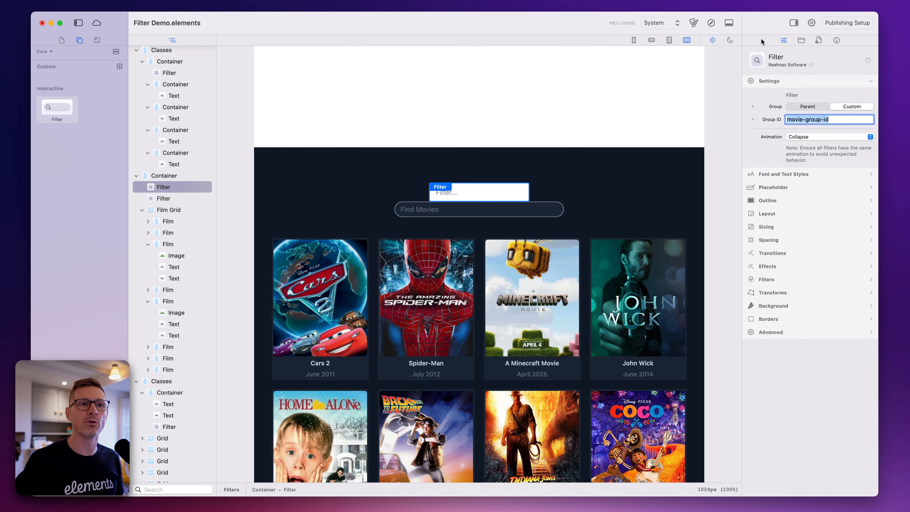
Preview the page, test the new filter above the movies with "spider" and "john", clear it and return to the editor
left_click(712, 23)
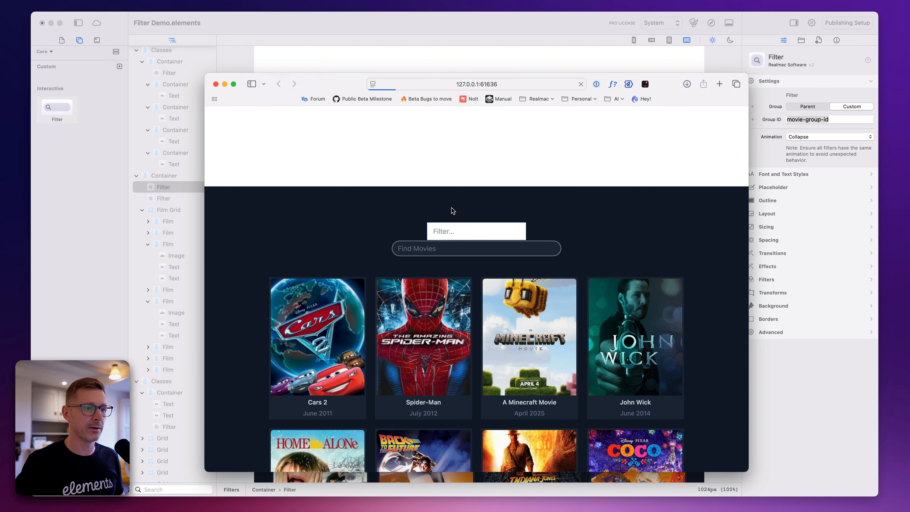
left_click(479, 232)
type("spider")
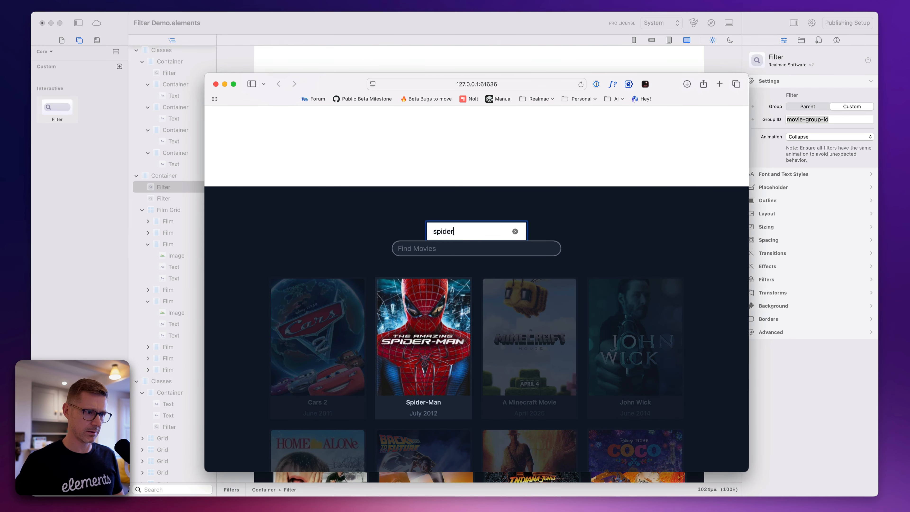
key("super+a")
key("BackSpace")
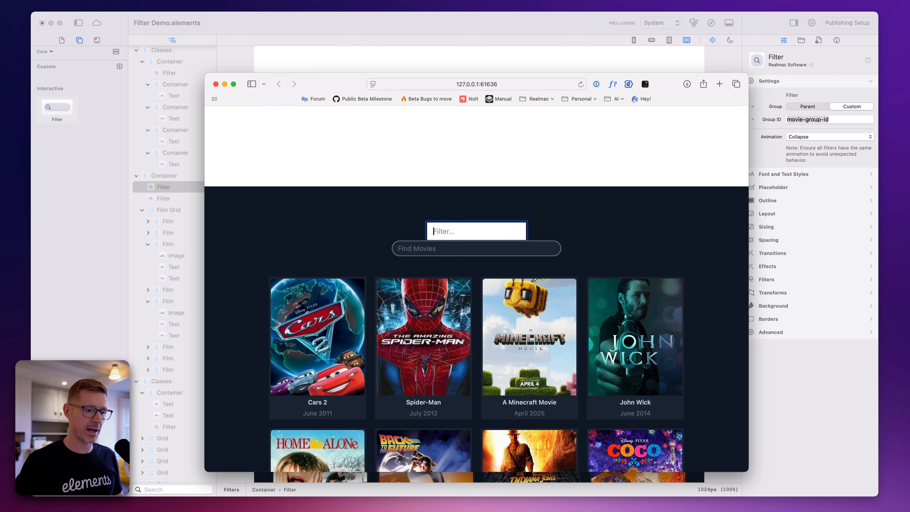
type("john")
key("BackSpace")
key("BackSpace")
key("BackSpace")
key("BackSpace")
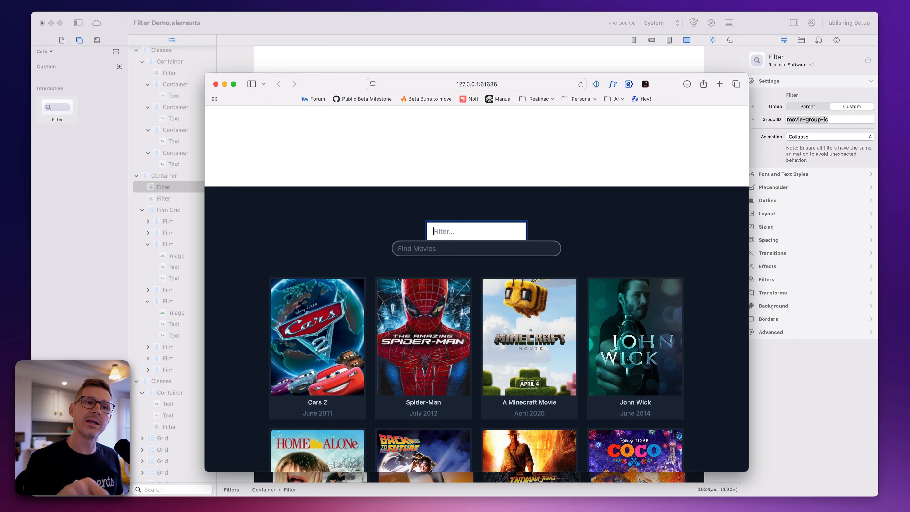
left_click(412, 222)
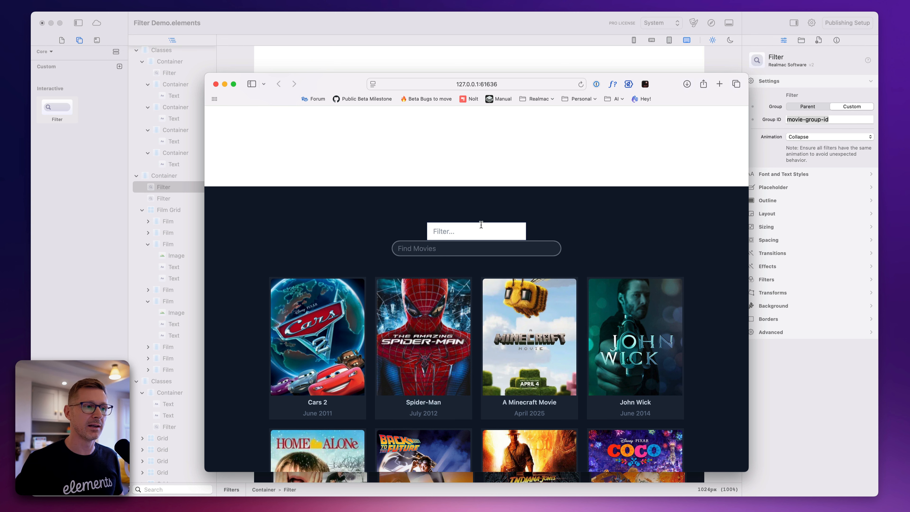
left_click(505, 37)
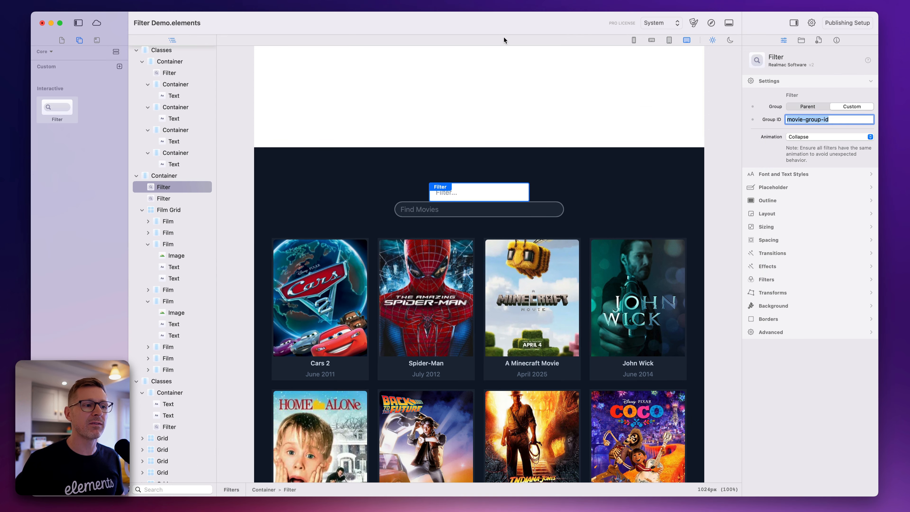
Delete the added filter above the Find Movies filter
left_click(505, 180)
left_click(509, 188)
key("BackSpace")
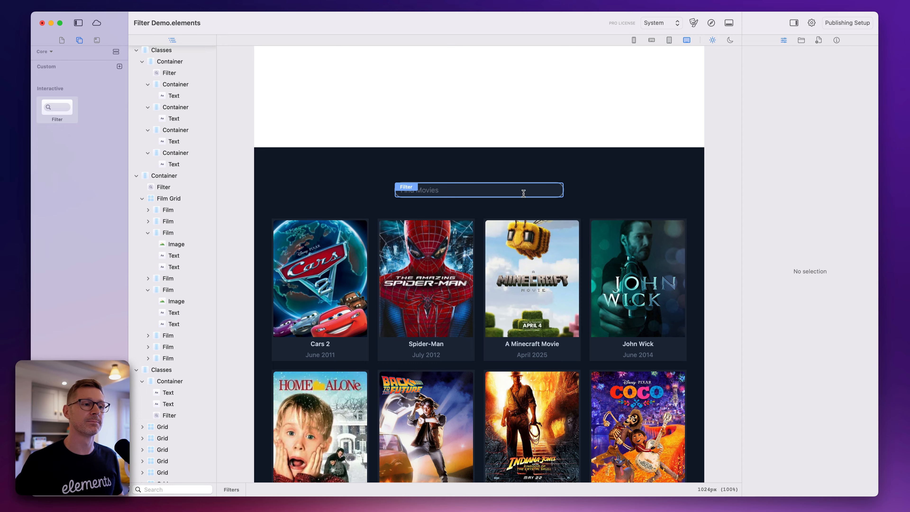
scroll(538, 199, "down", 10)
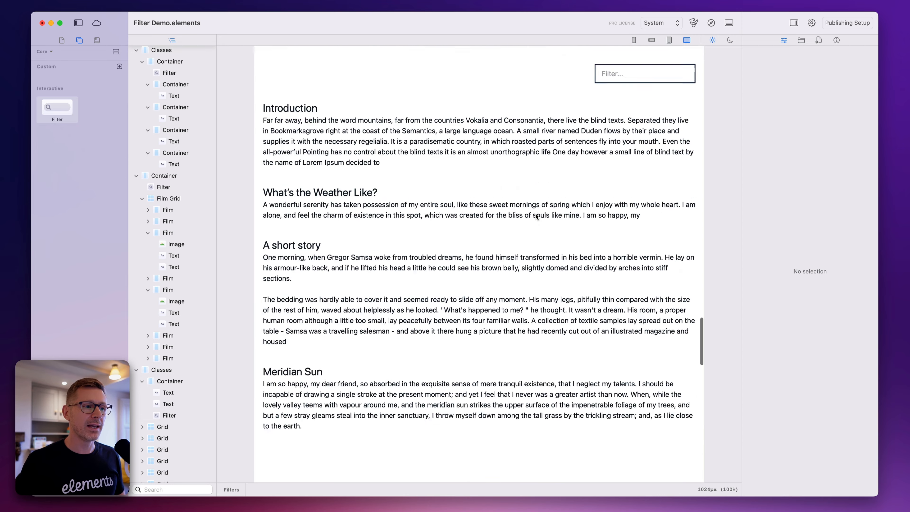
scroll(510, 169, "up", 20)
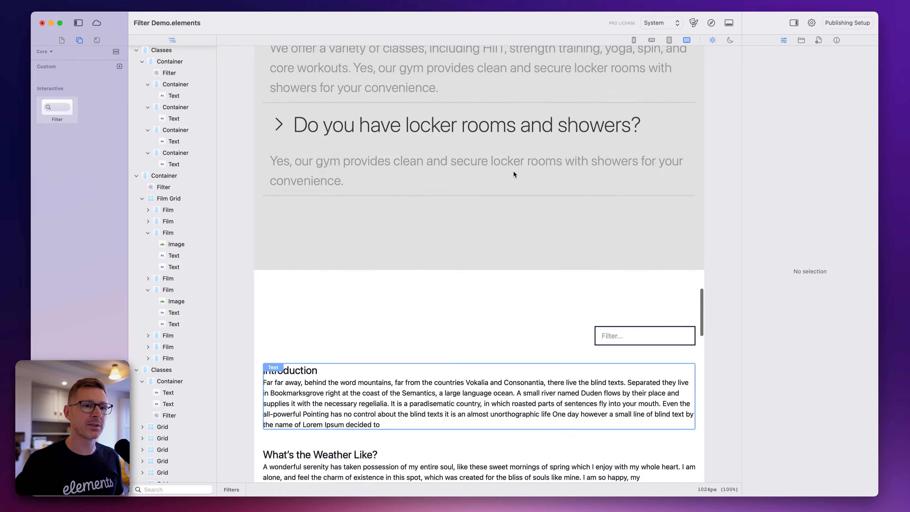